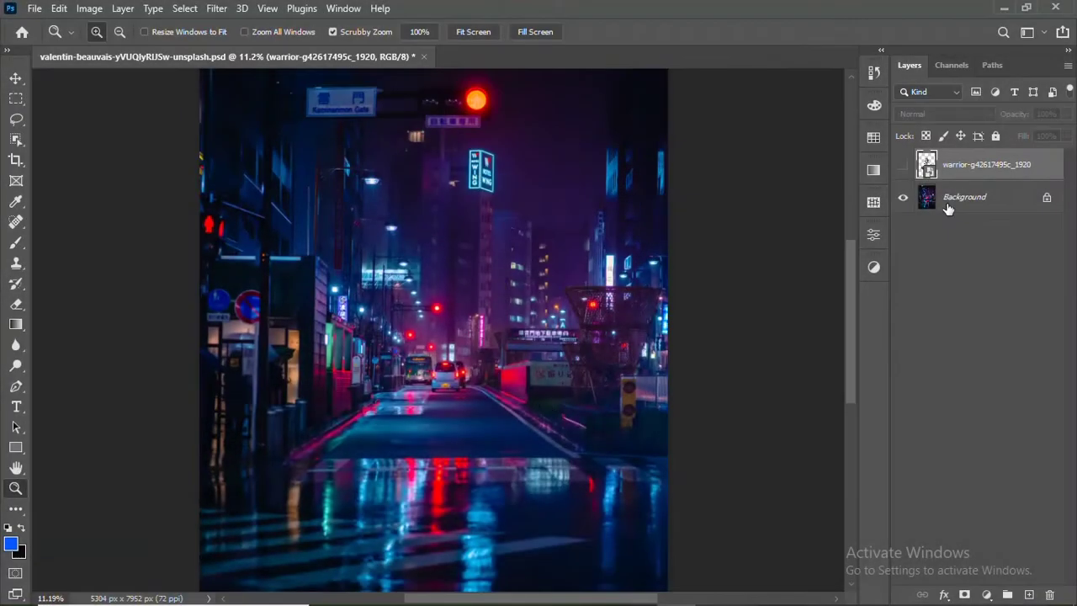
Show the warrior and clip a Color Balance to her: Midtones Cyan-Red -80, Magenta-Green -6, Yellow-Blue +24
left_click(903, 165)
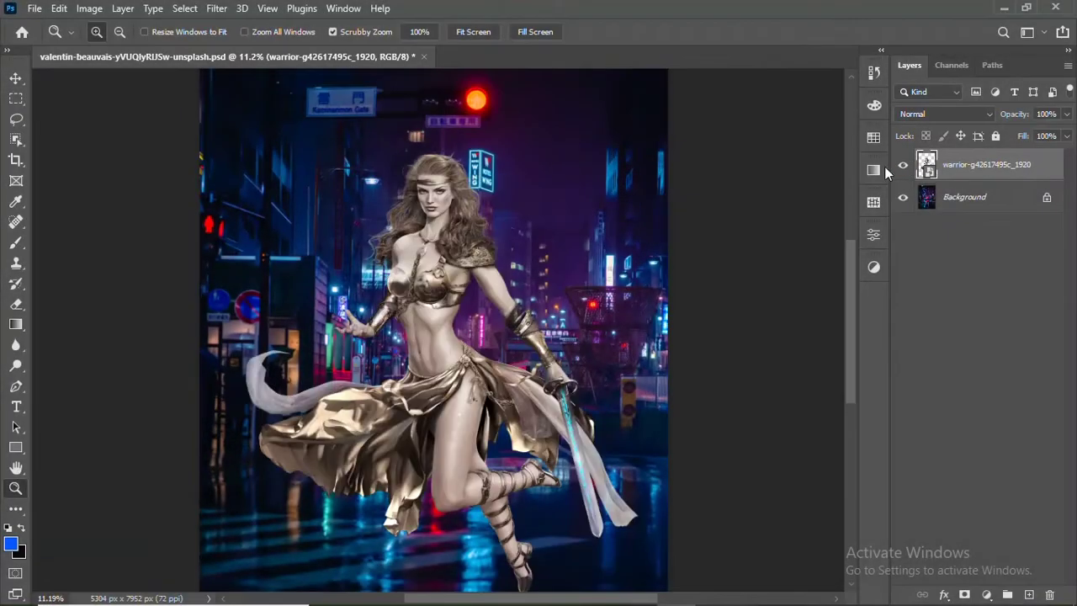
scroll(484, 287, "down", 1)
left_click(988, 595)
left_click(976, 449)
mouse_move(718, 316)
left_mouse_down()
mouse_move(703, 320)
mouse_move(714, 345)
mouse_move(659, 316)
left_mouse_up()
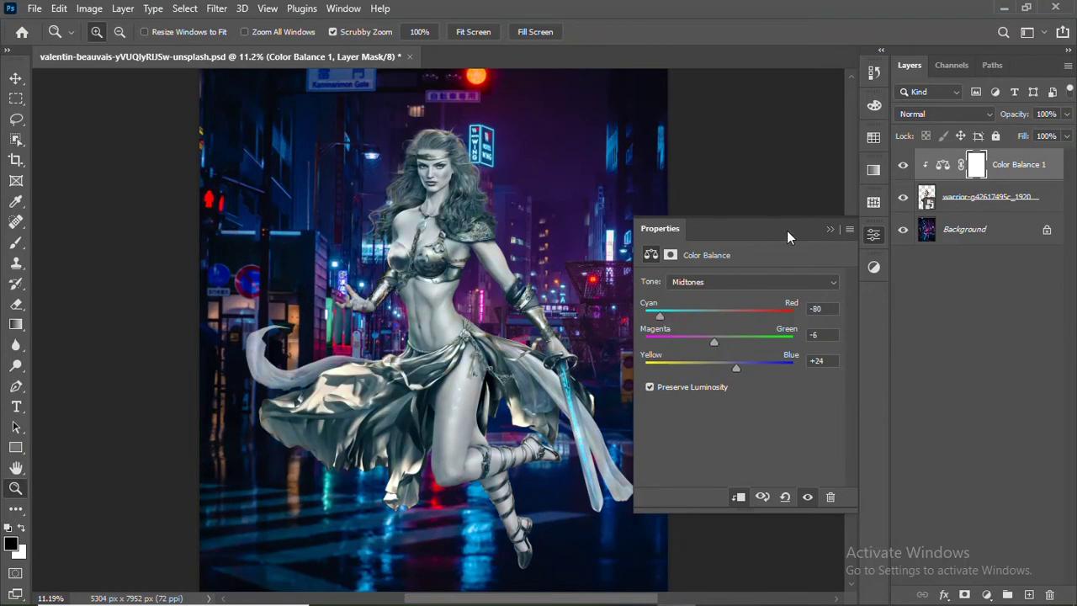
left_click(873, 235)
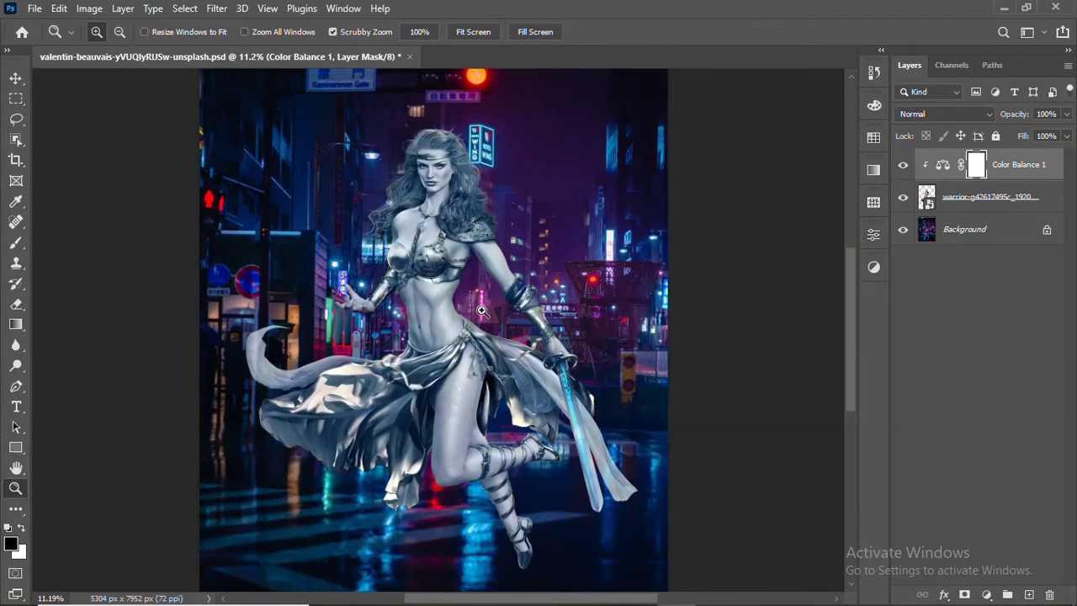
left_click(1027, 595)
Clip the new layer, fill it with 50% gray, and set it to Overlay
right_click(967, 189)
left_click(833, 301)
left_click(90, 8)
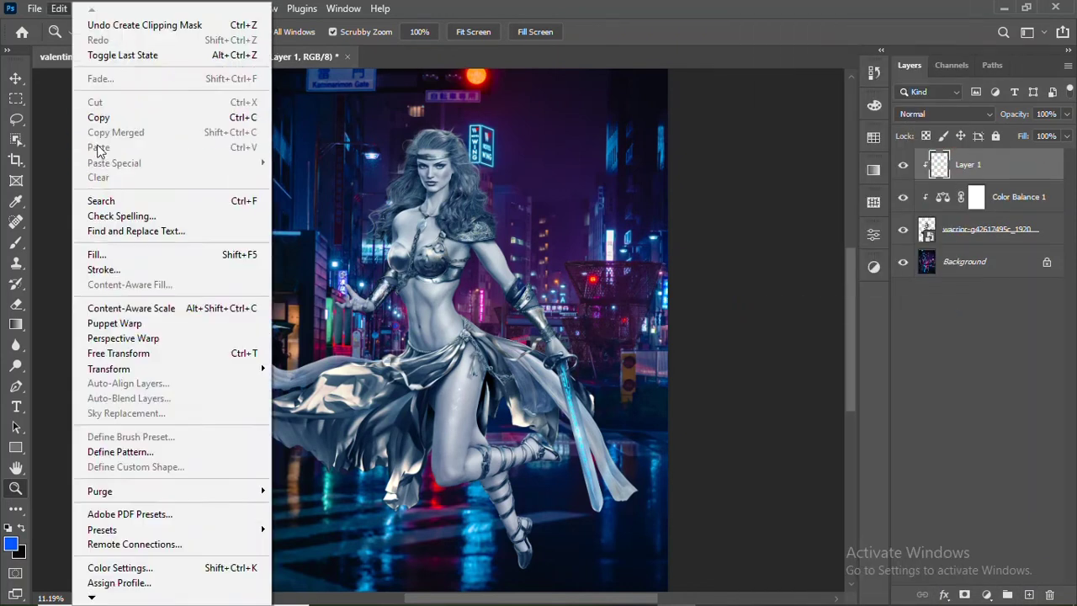
left_click(96, 252)
left_click(631, 143)
key("z")
left_click(983, 113)
left_click(925, 303)
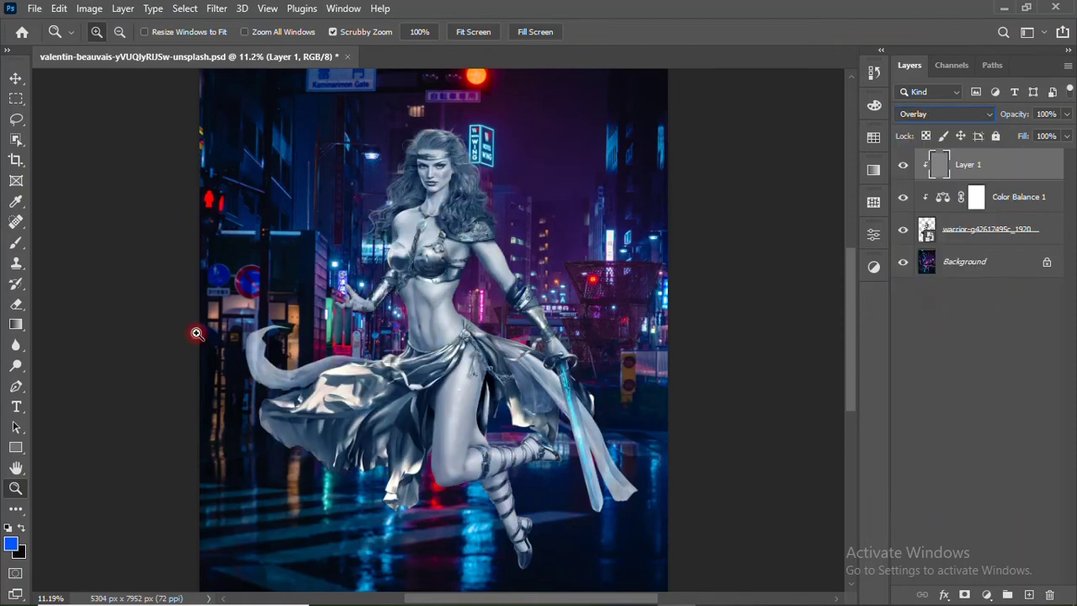
Zoom in on the warrior's shoulder and set up the Dodge Tool at 100% exposure with a smaller brush
left_click(488, 229)
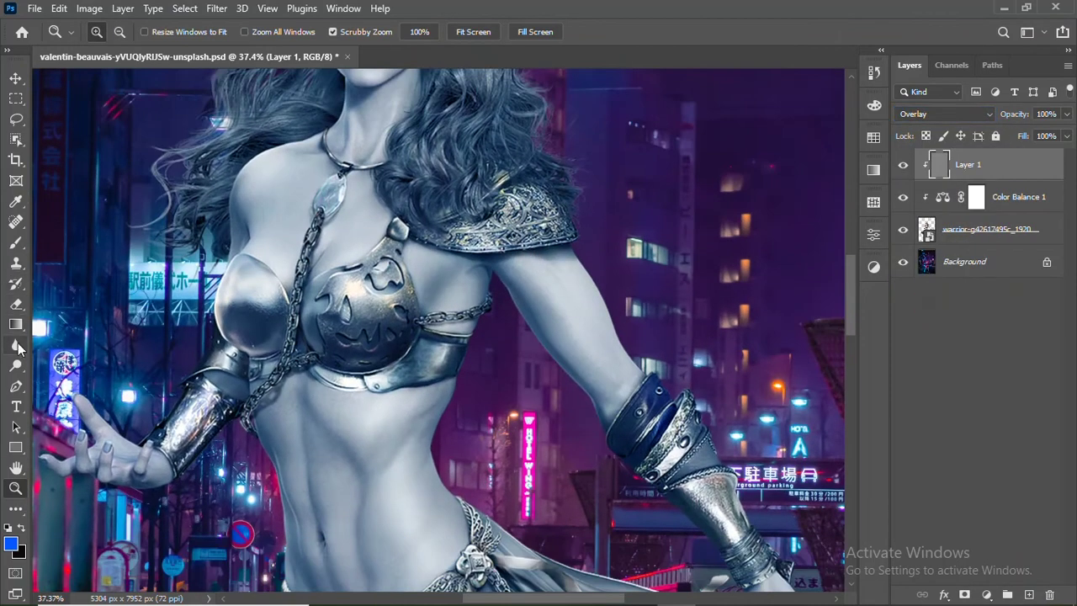
right_click(16, 365)
left_click(72, 365)
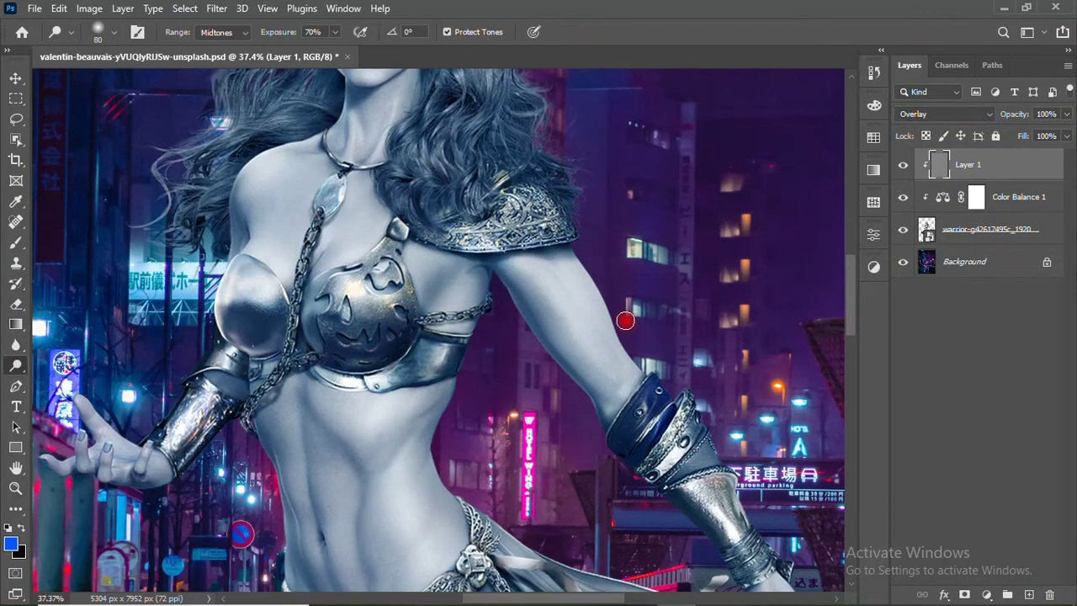
key("0")
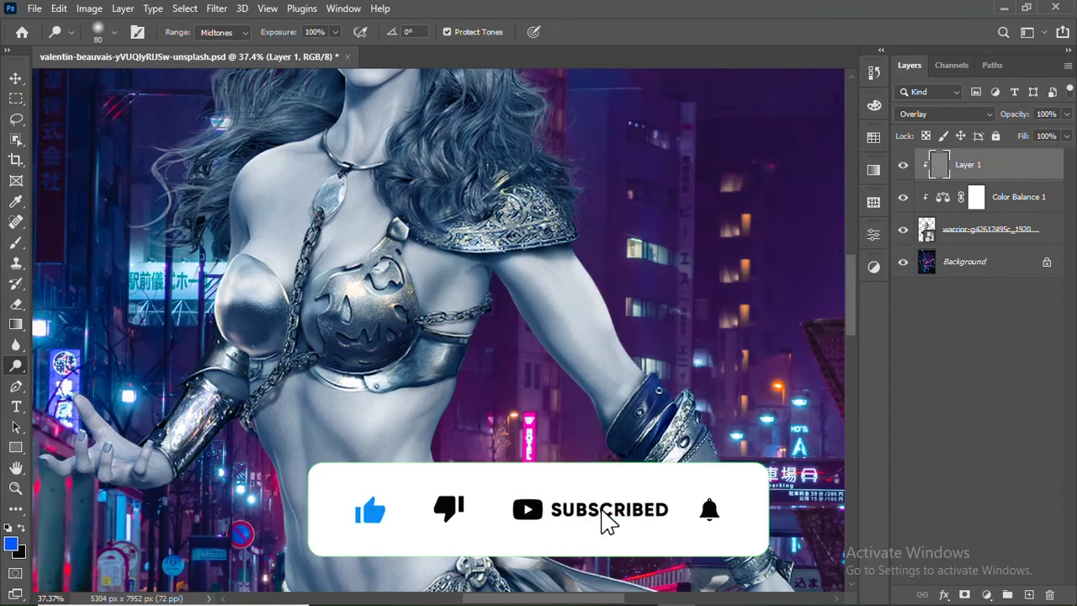
key("bracketleft")
key("bracketleft")
key("bracketleft")
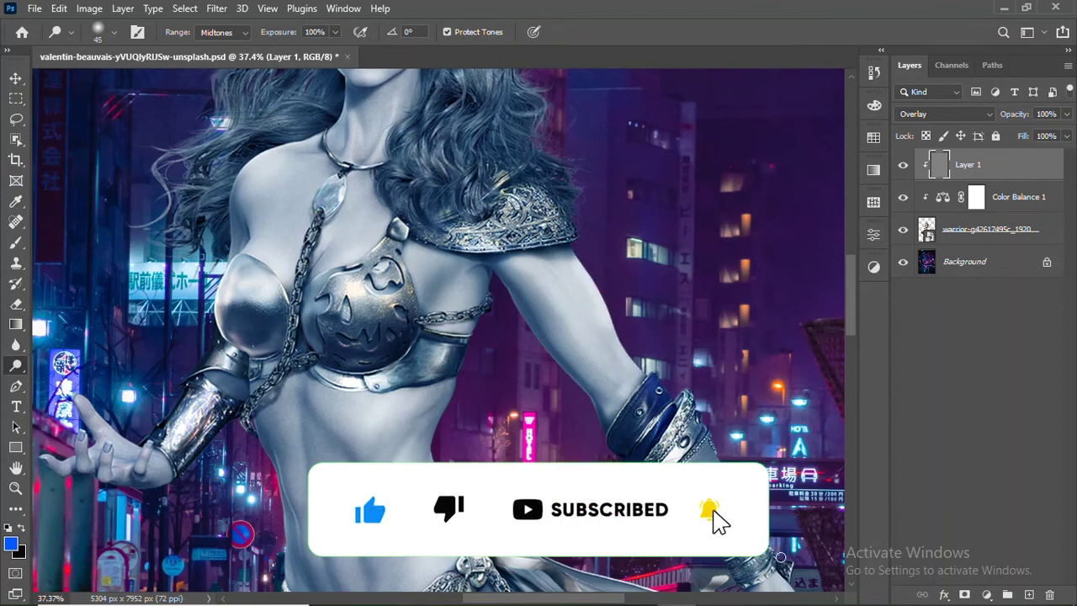
scroll(437, 328, "down", 2)
left_click(976, 196)
Add a Brightness/Contrast adjustment above Color Balance and keep the foreground colour black
left_click(986, 594)
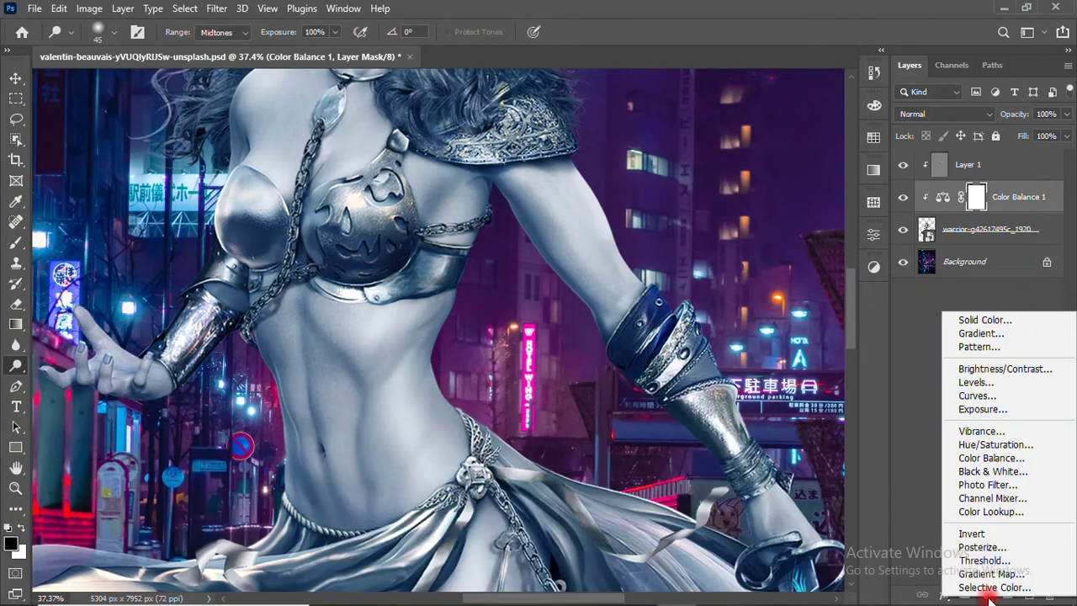
left_click(1005, 368)
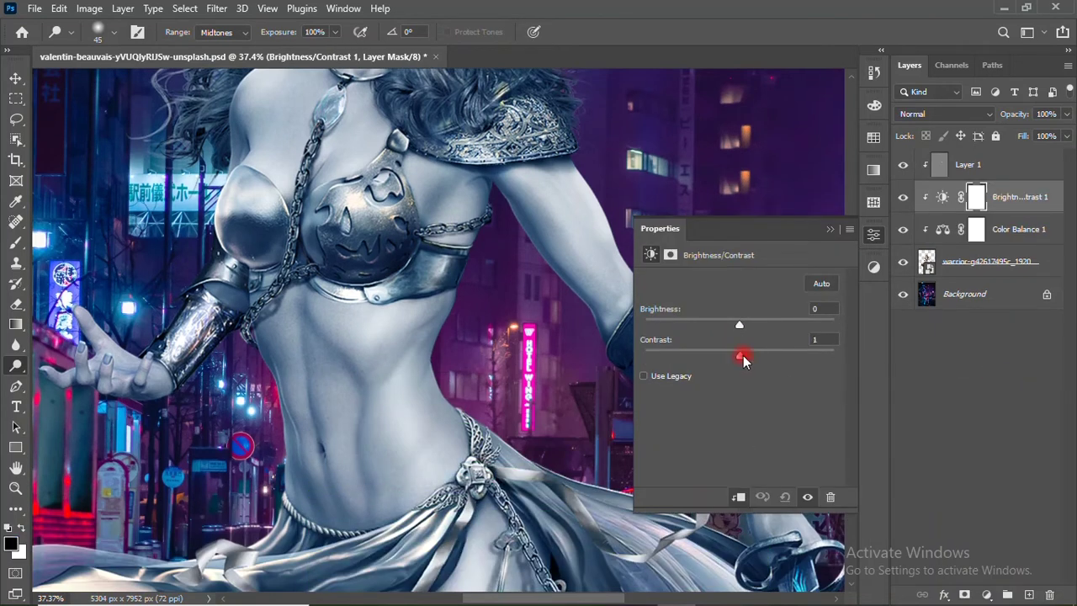
left_click(829, 229)
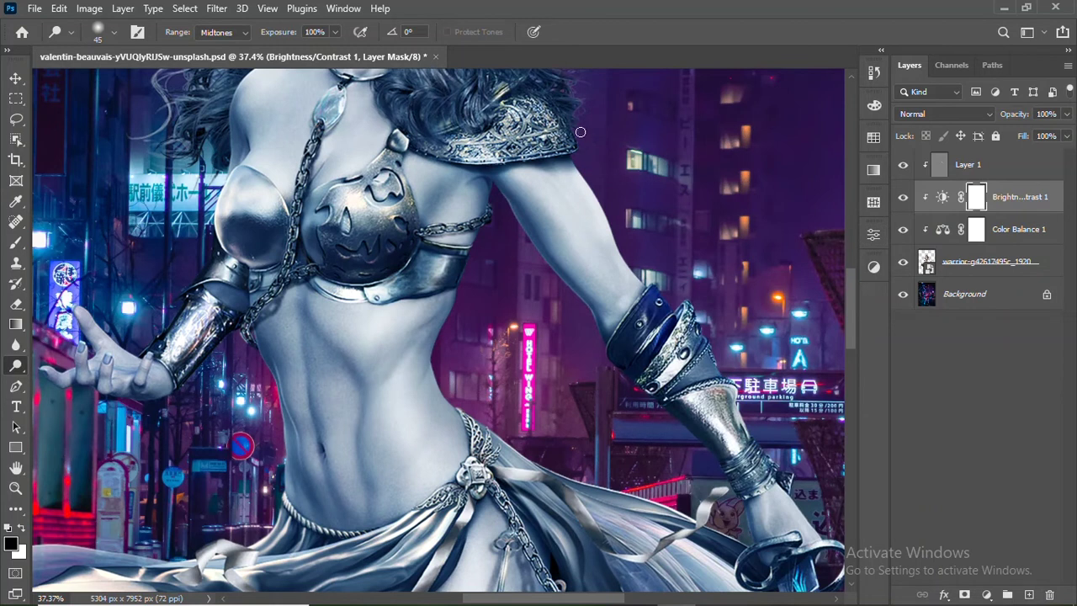
scroll(581, 132, "up", 4)
left_click(10, 543)
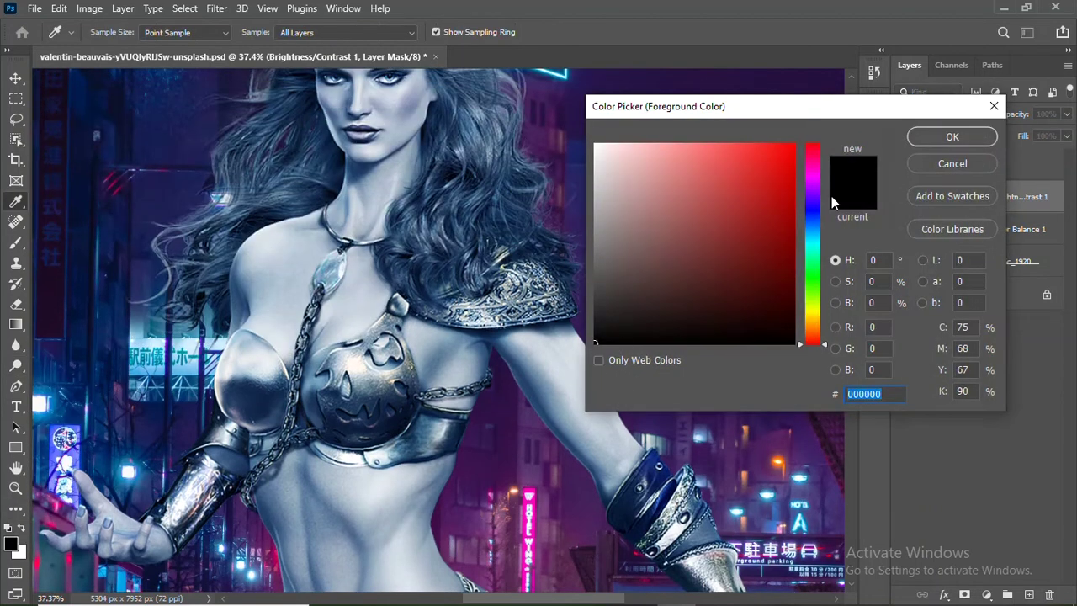
left_click(952, 136)
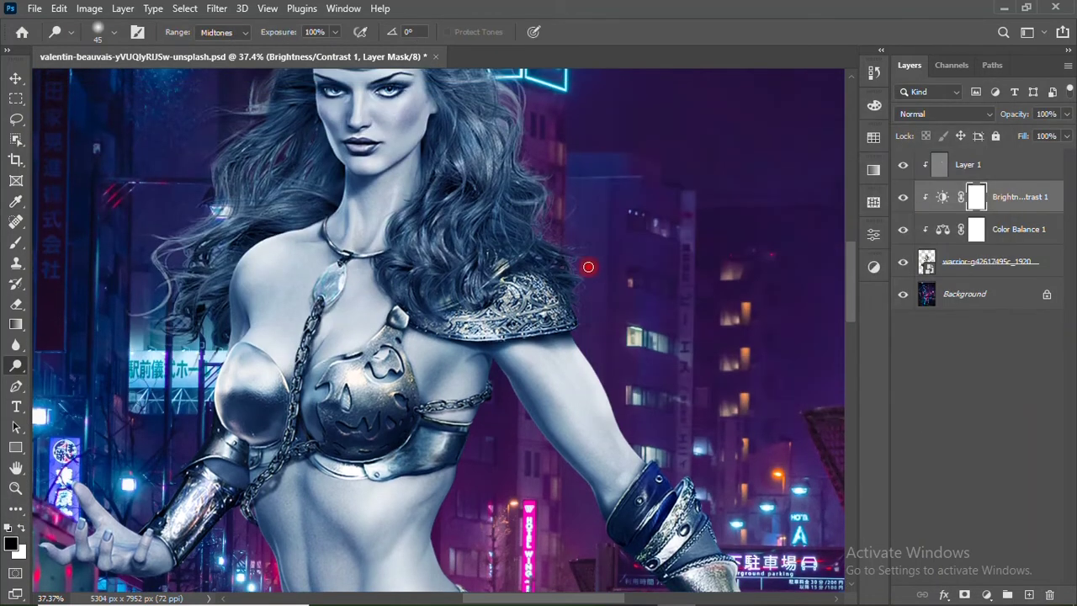
Set Brightness -39 and Contrast 42, then reselect the gray layer in Overlay mode
scroll(515, 214, "up", 3)
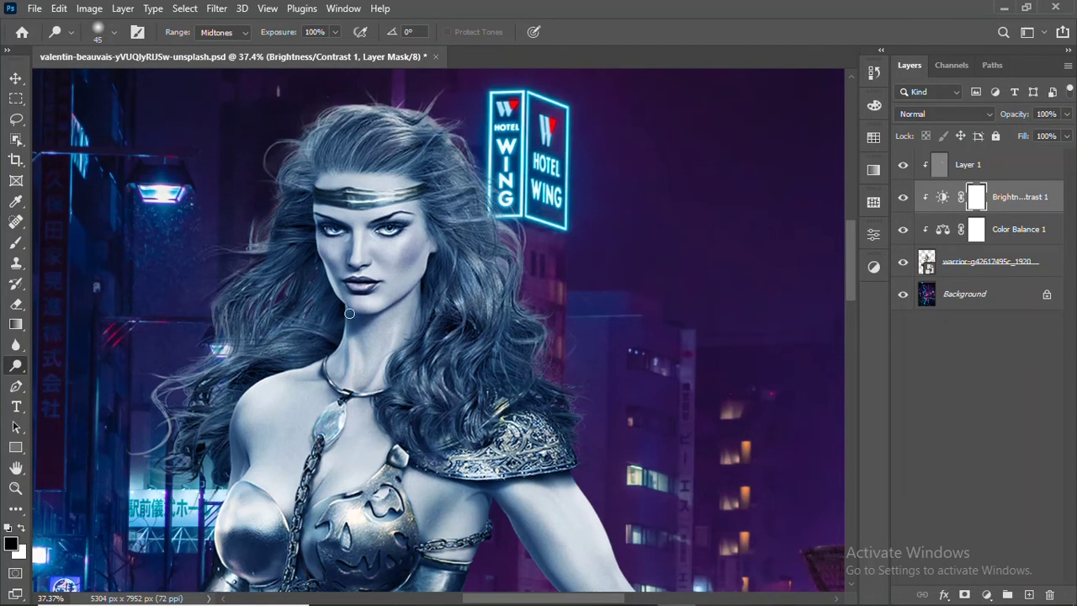
scroll(229, 377, "down", 3)
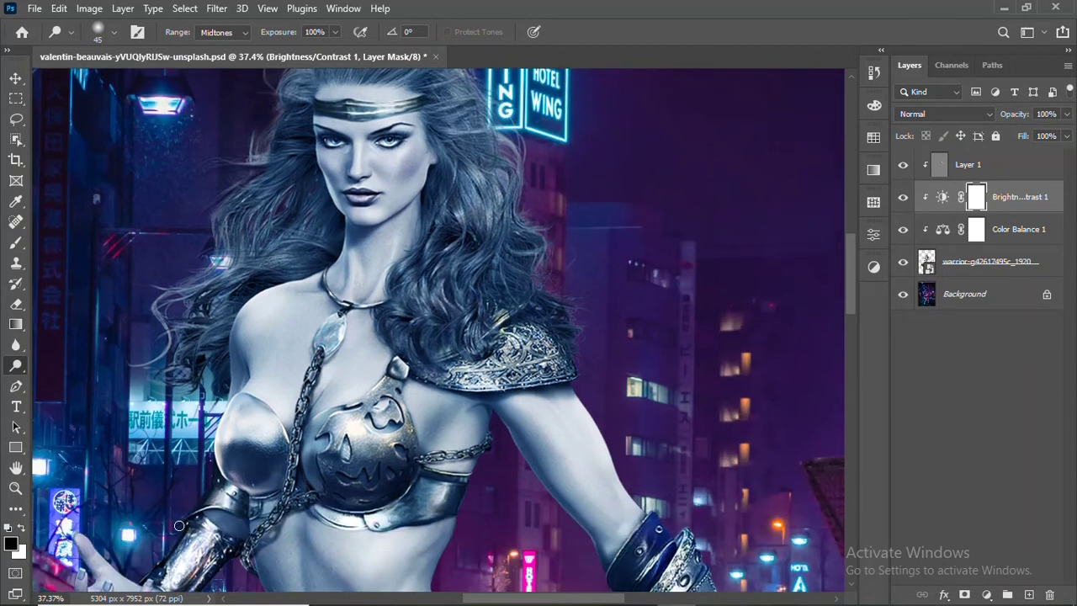
scroll(179, 525, "down", 2)
scroll(179, 526, "down", 2)
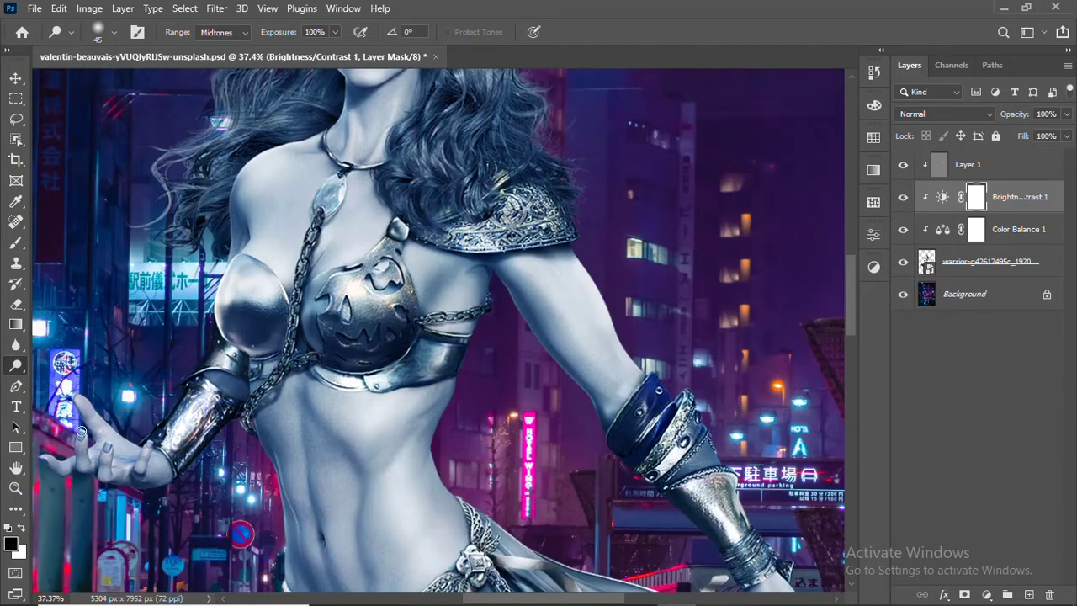
double_click(942, 197)
left_click_drag(732, 324, 716, 337)
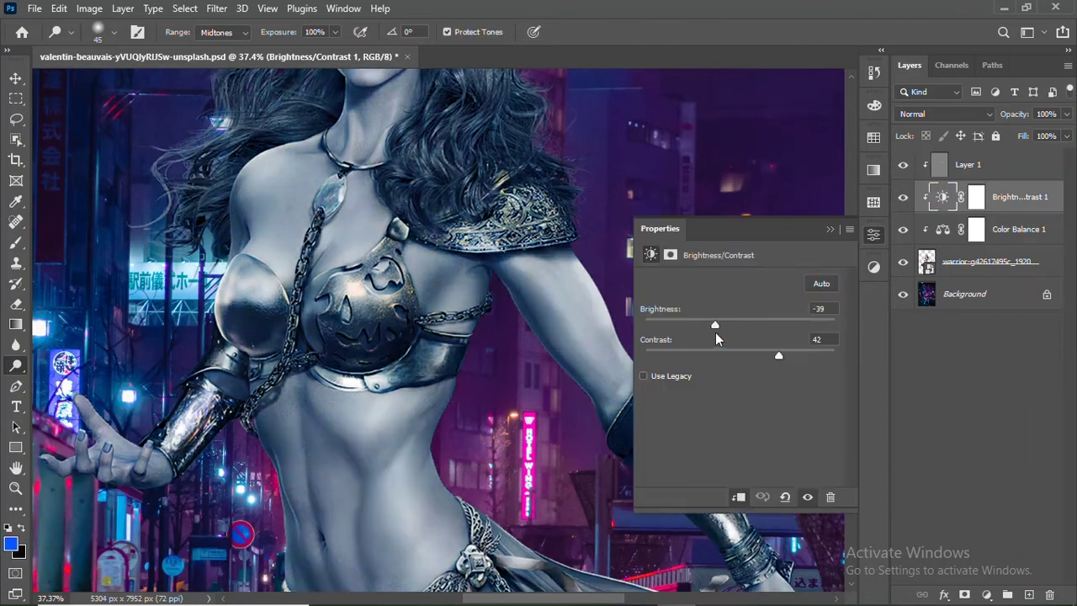
left_click(748, 225)
key("alt+bracketright")
key("shift+alt+o")
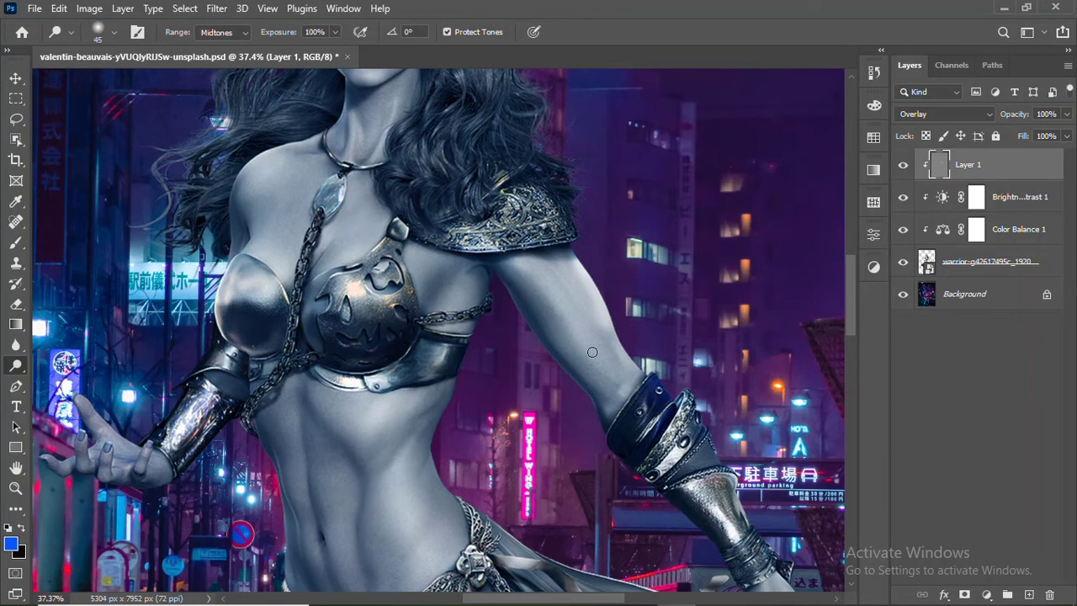
Dodge the warrior's waist edge, both hair edges and her cheek at full exposure
scroll(456, 223, "down", 4)
left_click_drag(439, 298, 442, 325)
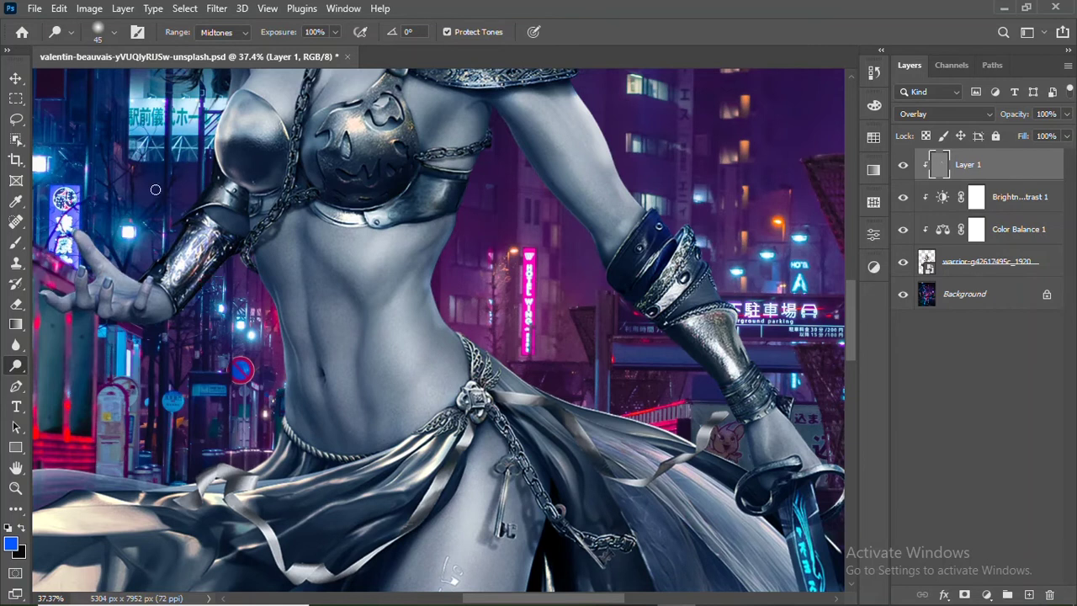
scroll(155, 190, "up", 2)
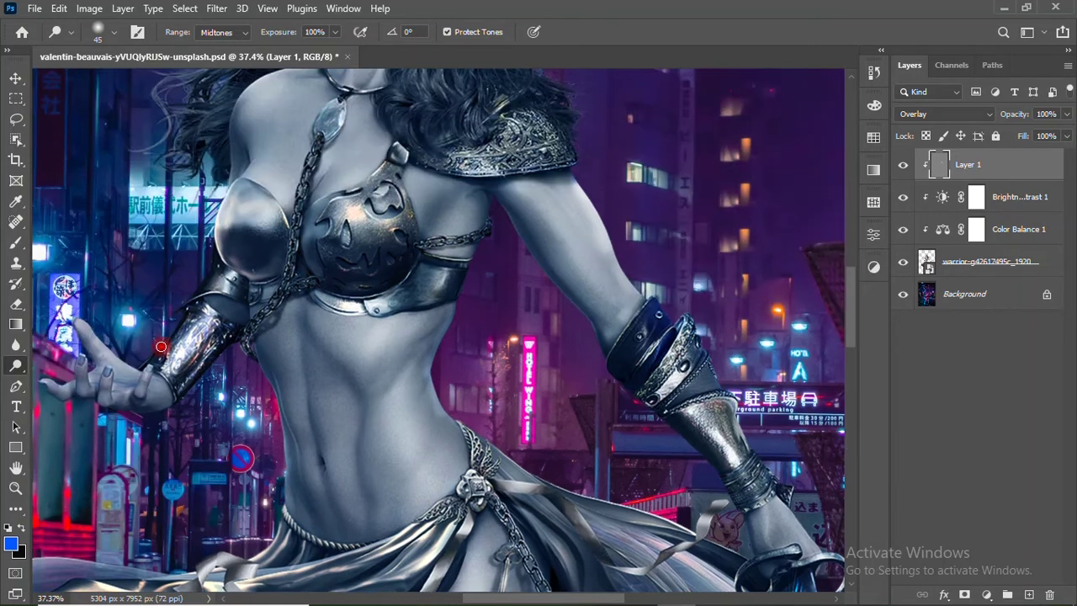
scroll(161, 345, "up", 5)
key("bracketright")
key("bracketright")
key("bracketright")
left_click_drag(458, 115, 537, 320)
scroll(333, 136, "up", 3)
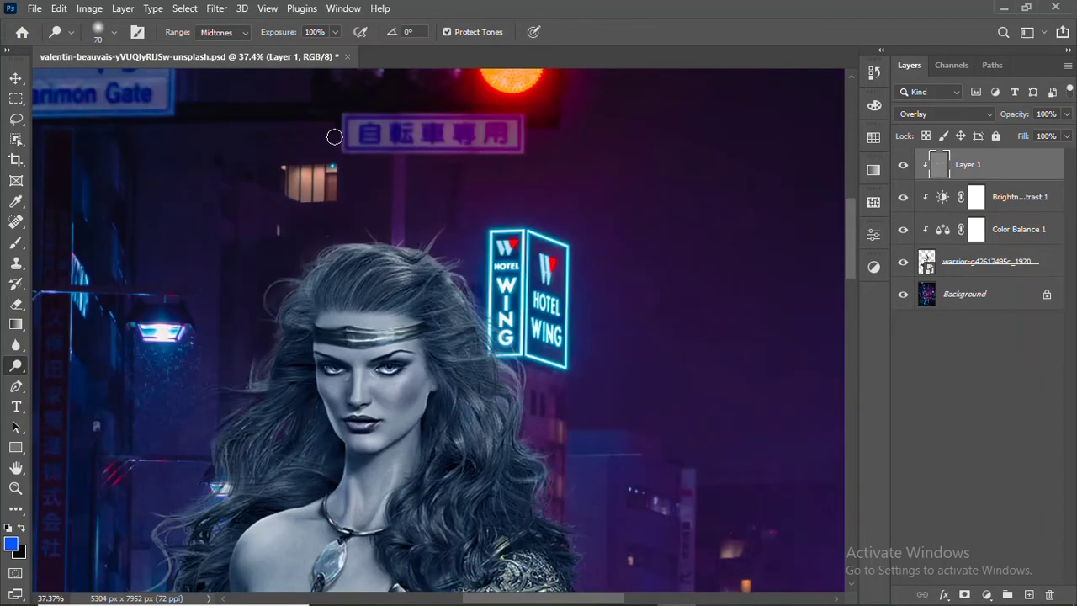
mouse_move(315, 250)
left_mouse_down()
mouse_move(264, 354)
mouse_move(233, 378)
left_mouse_up()
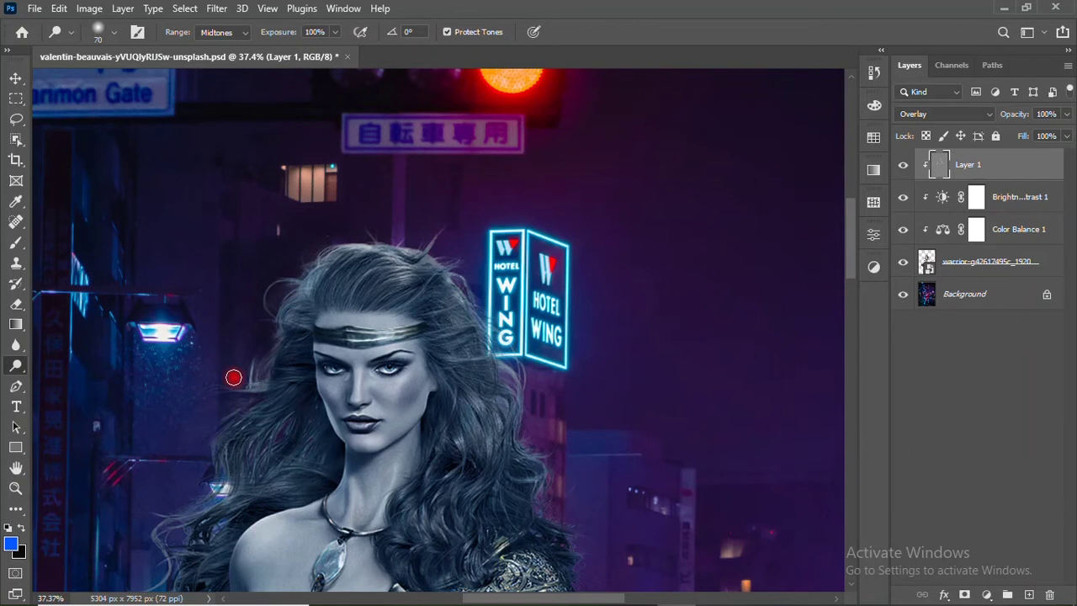
scroll(127, 542, "down", 3)
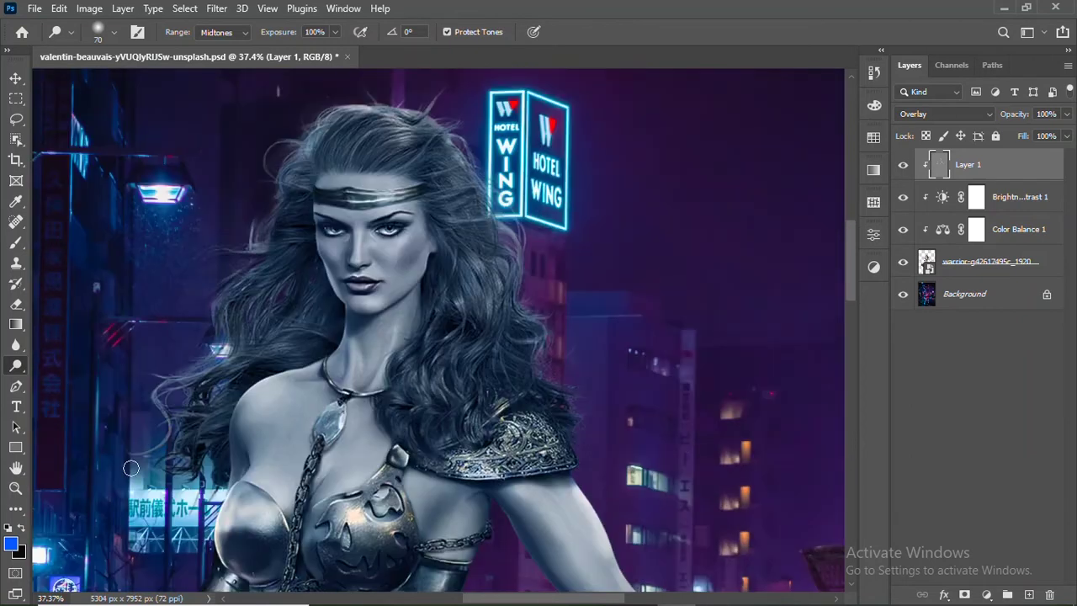
scroll(205, 464, "down", 1)
left_click(384, 245)
At 53% exposure, dodge the gold headband, her neck and the left side of her abdomen
left_click_drag(334, 32, 303, 57)
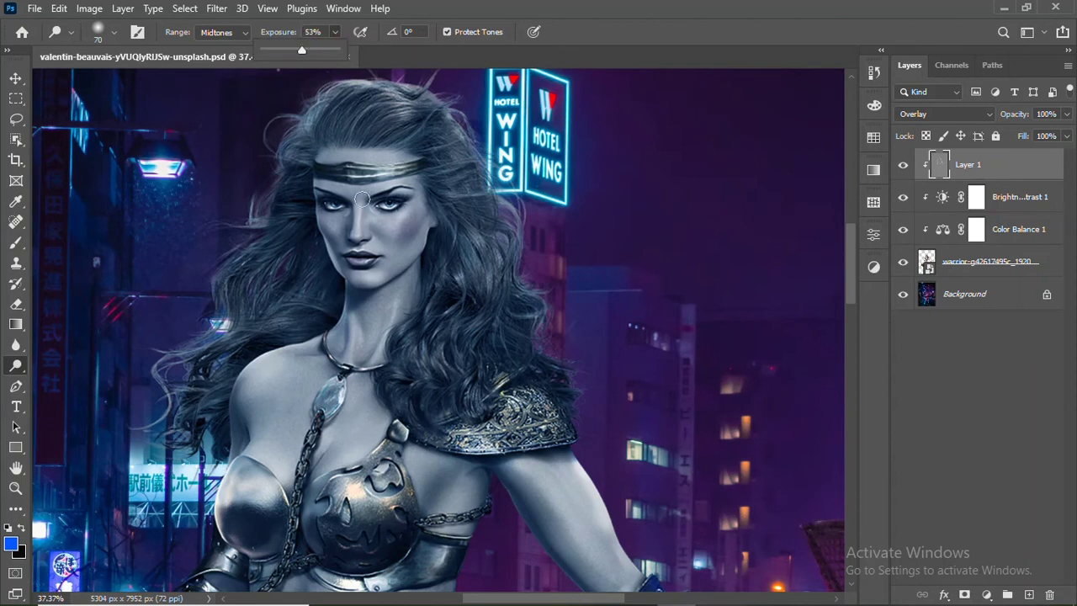
left_click_drag(385, 182, 361, 172)
left_click_drag(399, 252, 361, 282)
scroll(353, 336, "down", 3)
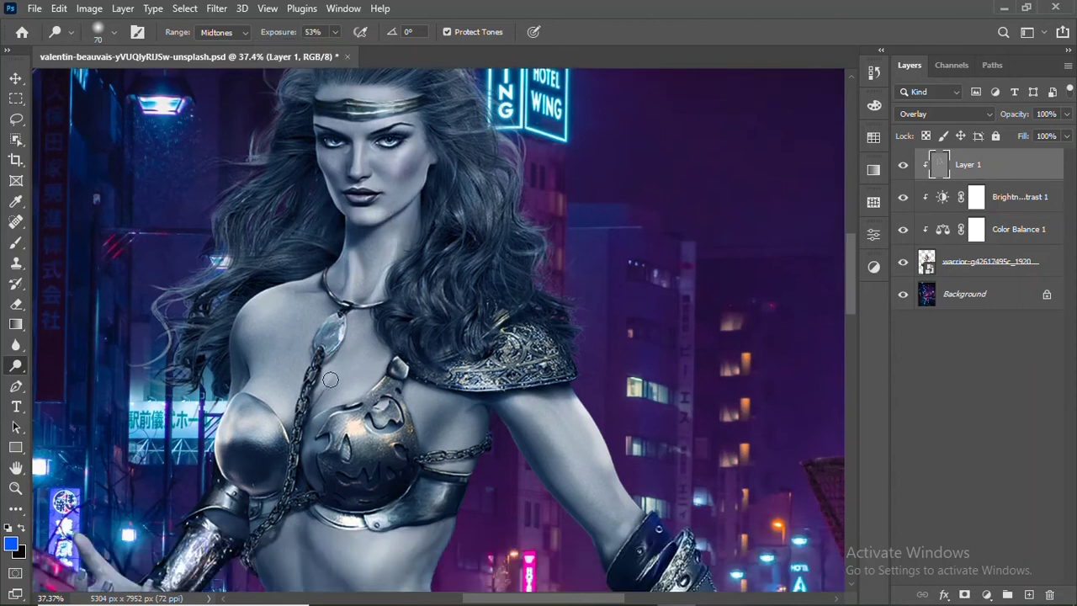
left_click_drag(330, 373, 252, 306)
scroll(548, 370, "down", 7)
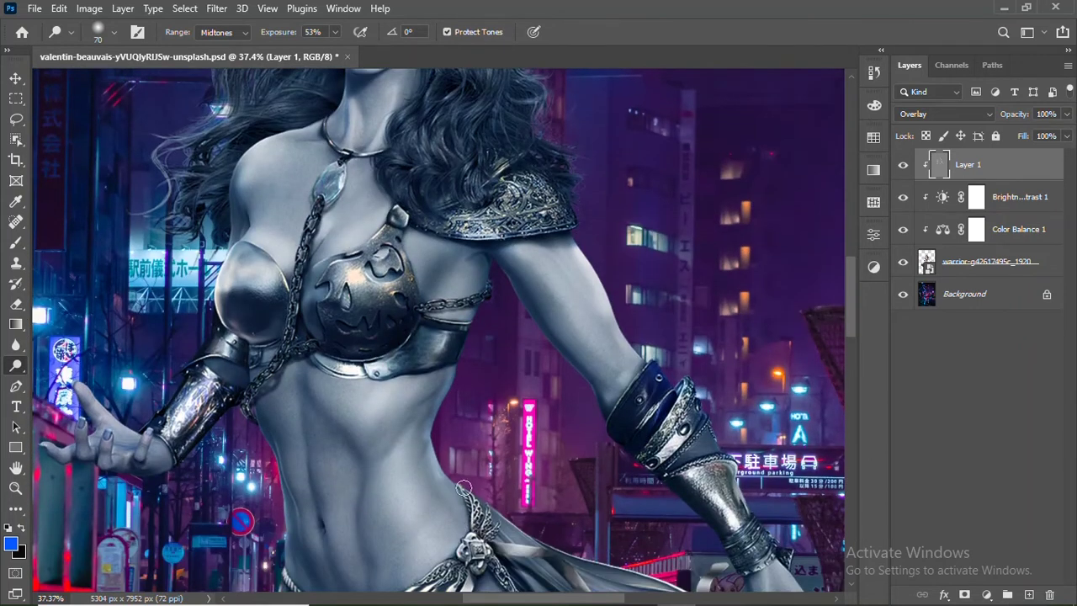
scroll(446, 471, "down", 2)
mouse_move(395, 406)
left_mouse_down()
mouse_move(381, 365)
mouse_move(360, 376)
left_mouse_up()
scroll(360, 377, "down", 4)
left_click_drag(286, 323, 296, 370)
mouse_move(340, 337)
left_mouse_down()
mouse_move(343, 449)
mouse_move(331, 332)
left_mouse_up()
scroll(331, 332, "down", 5)
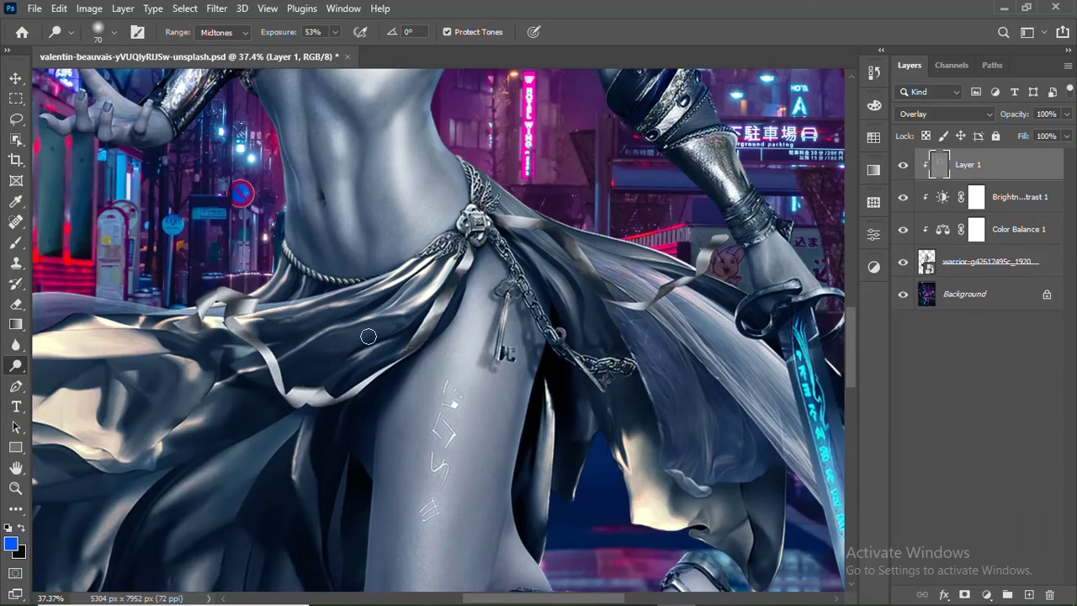
scroll(420, 336, "down", 5)
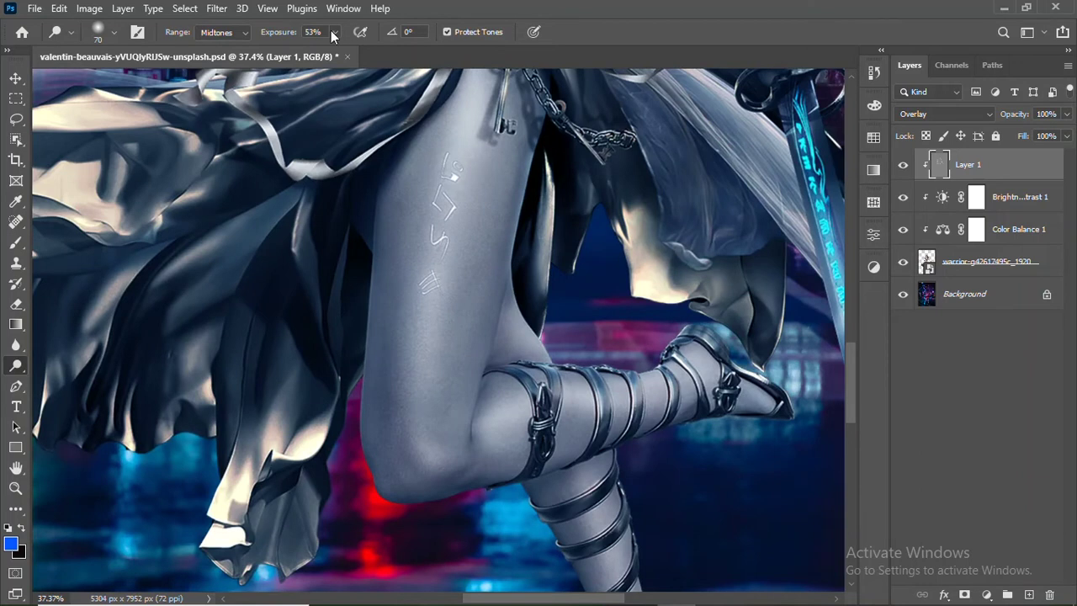
Restore full dodge exposure and brighten the boot heel and fabric edge near the sword
mouse_move(333, 36)
left_mouse_down()
mouse_move(652, 341)
mouse_move(783, 392)
left_mouse_up()
left_click(565, 342)
left_click_drag(785, 328, 767, 374)
mouse_move(629, 217)
left_mouse_down()
mouse_move(627, 296)
mouse_move(542, 282)
left_mouse_up()
With a larger brush, dodge along the thigh and calf, then fit the image on screen
scroll(183, 333, "down", 3)
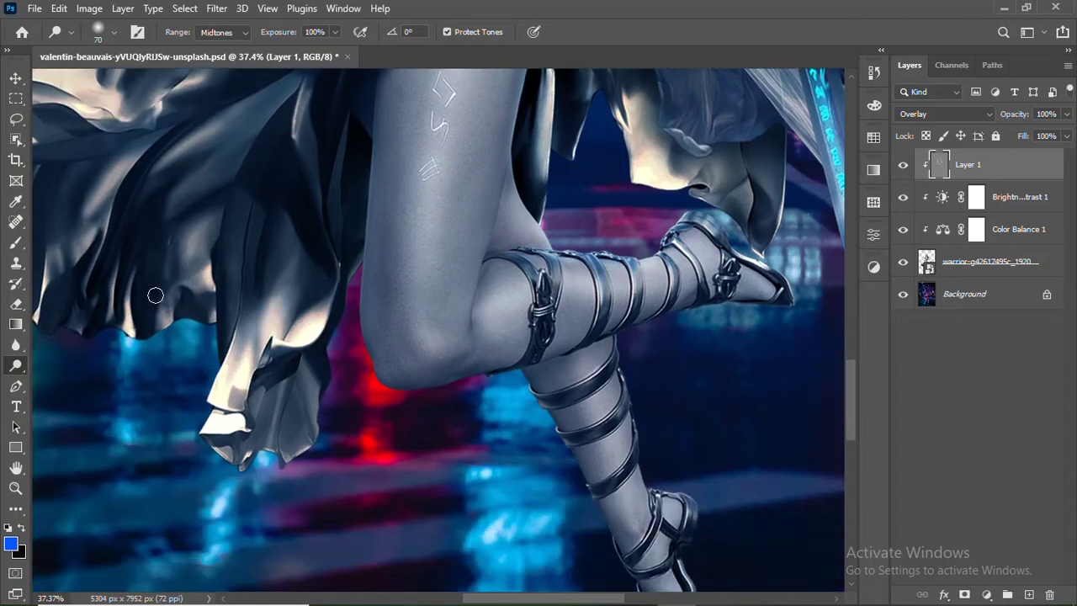
scroll(205, 257, "up", 2)
scroll(109, 319, "up", 2)
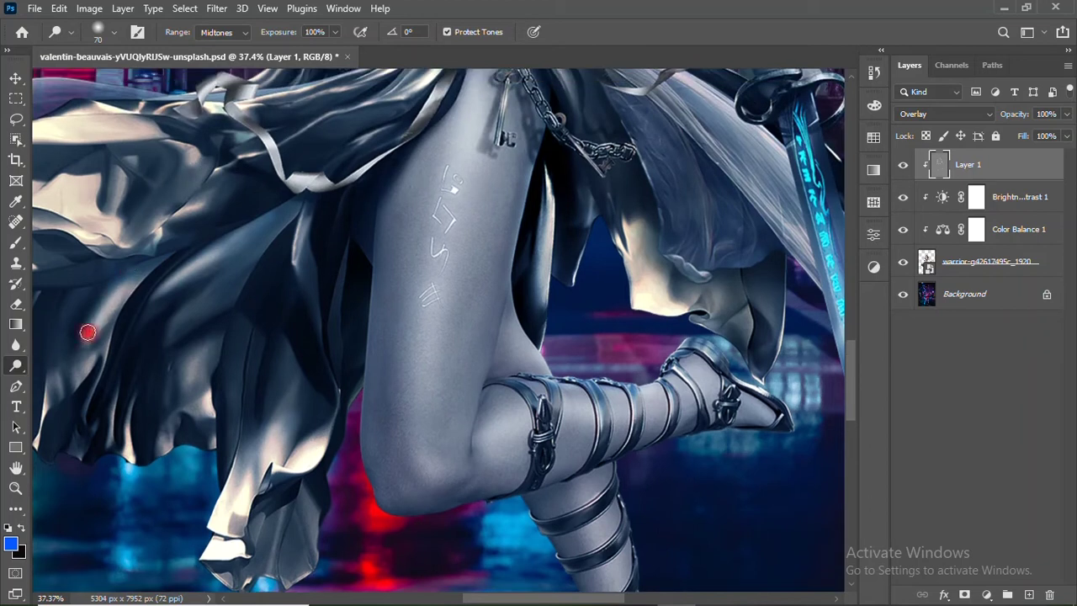
scroll(168, 202, "up", 3)
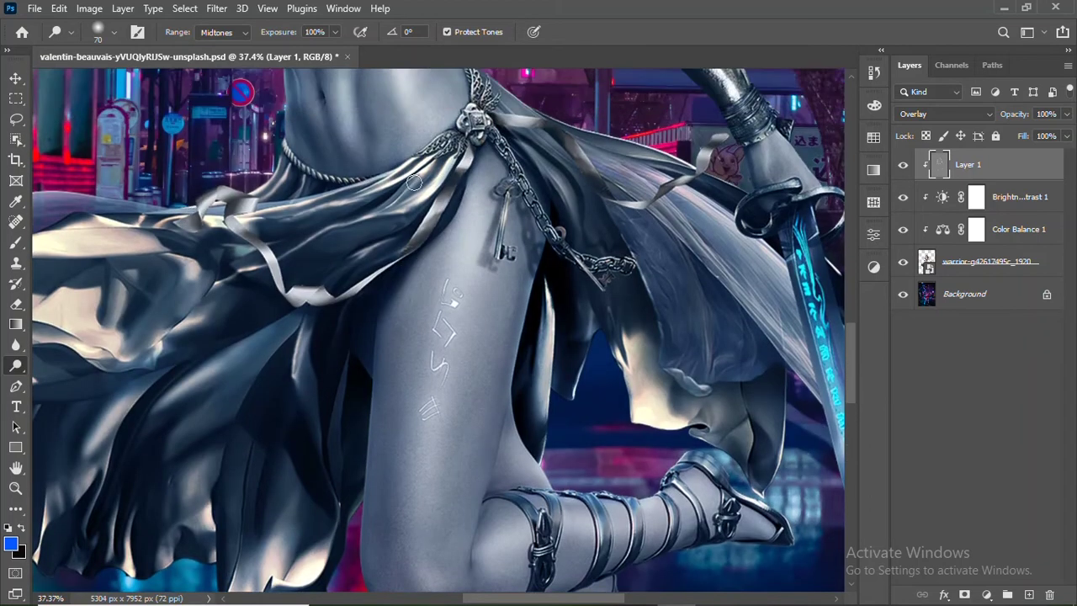
key("bracketright")
key("bracketright")
scroll(384, 253, "down", 2)
scroll(421, 235, "down", 2)
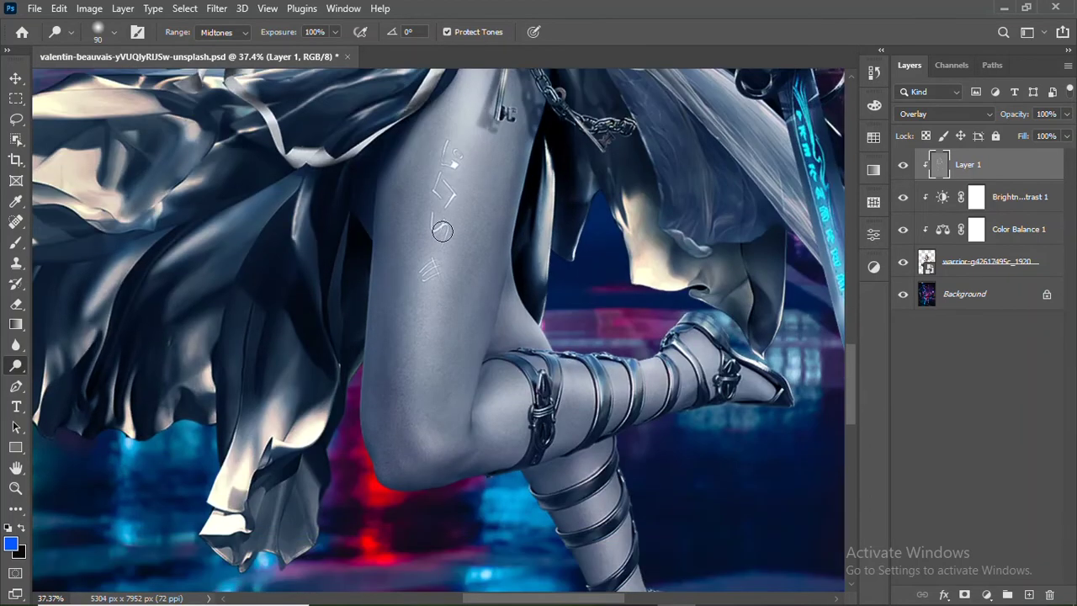
left_click_drag(443, 232, 429, 445)
scroll(466, 430, "down", 3)
key("bracketright")
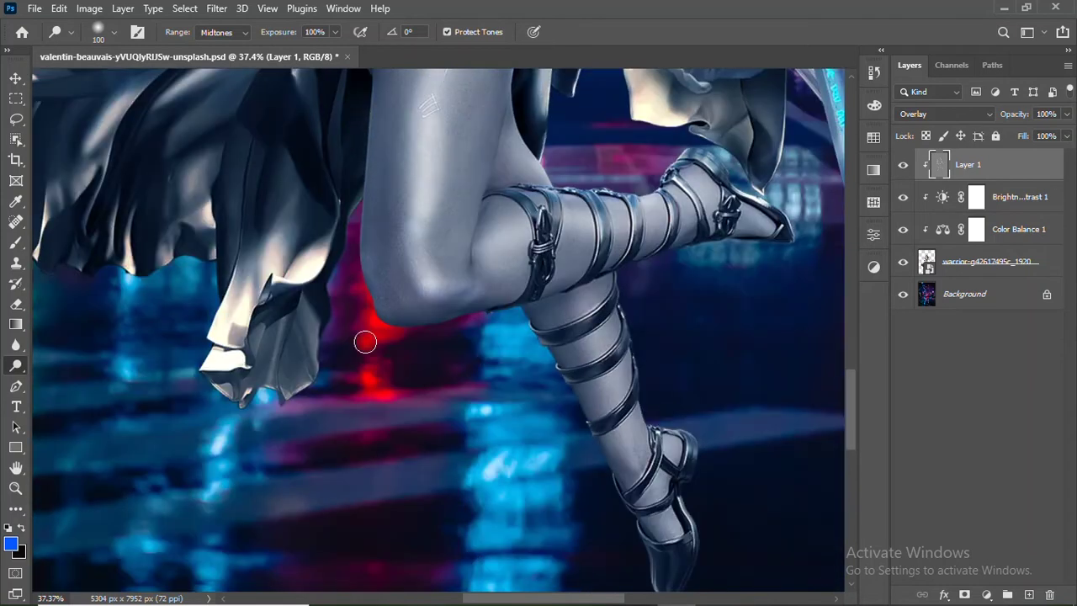
left_click_drag(587, 398, 560, 412)
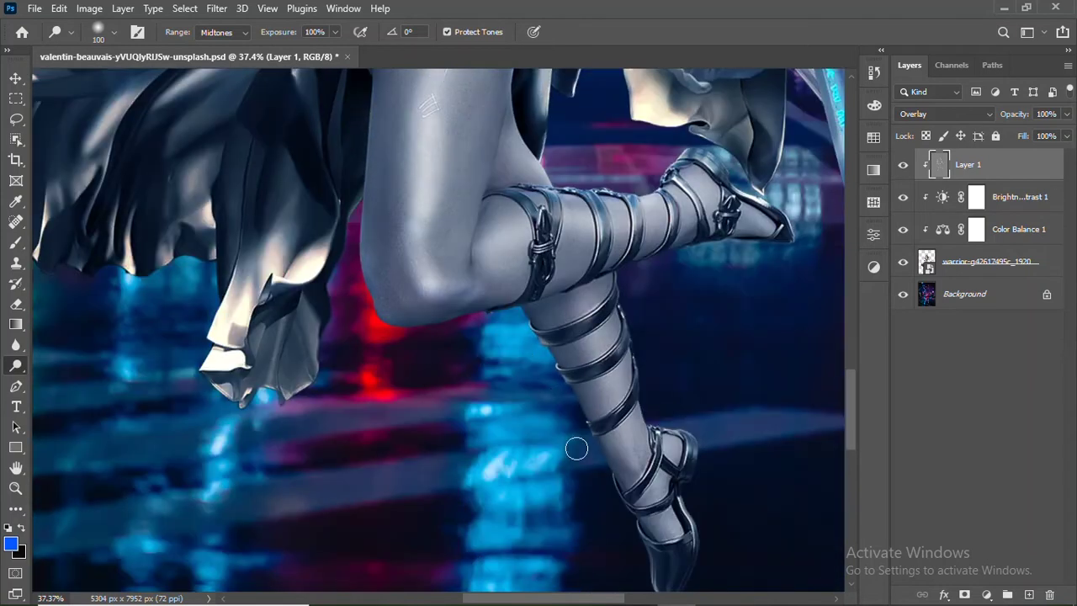
left_click_drag(639, 355, 636, 348)
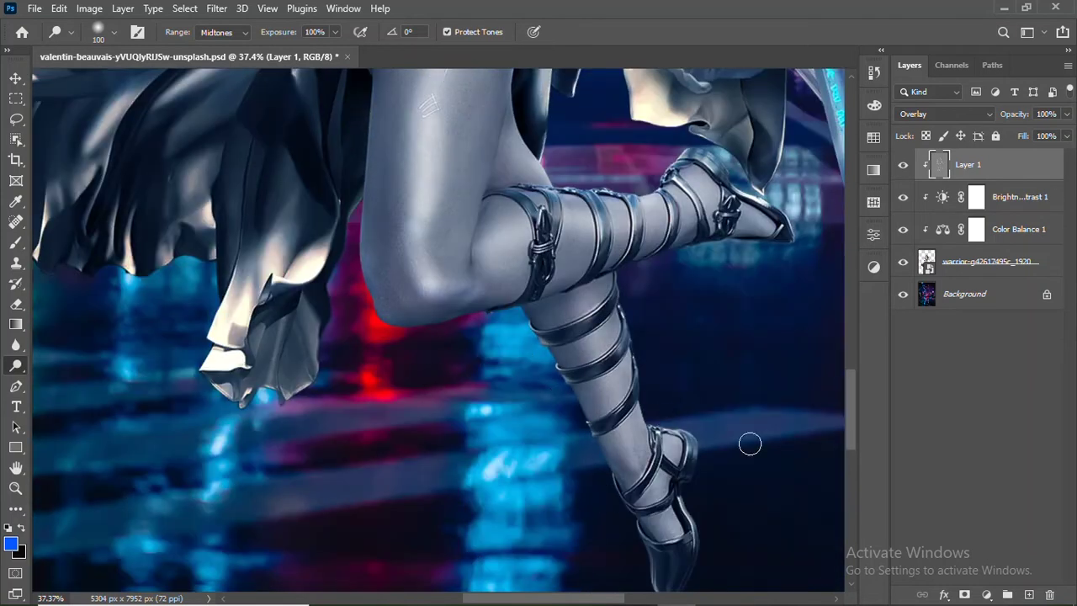
left_click_drag(594, 449, 594, 346)
key("ctrl+0")
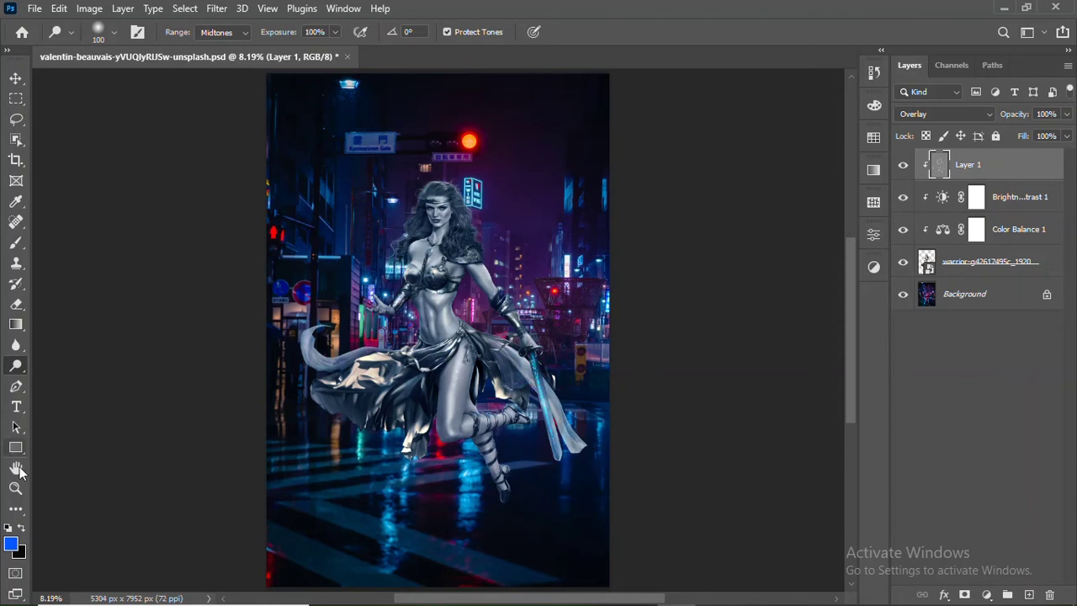
Zoom in on the figure and burn shadows into the light skirt folds at 50% exposure
key("z")
left_click_drag(463, 205, 481, 244)
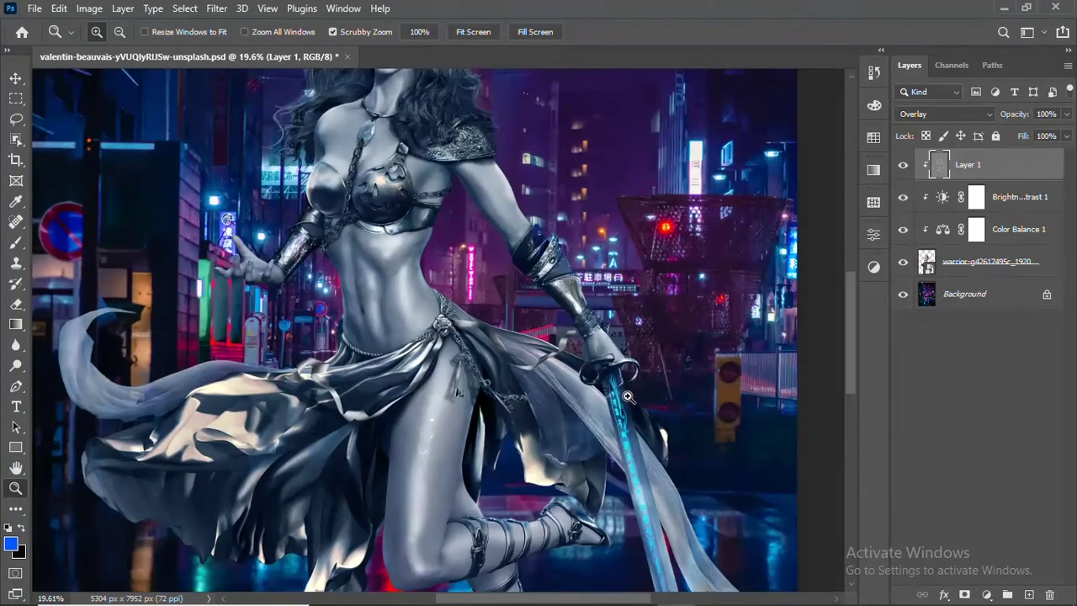
left_click(15, 365)
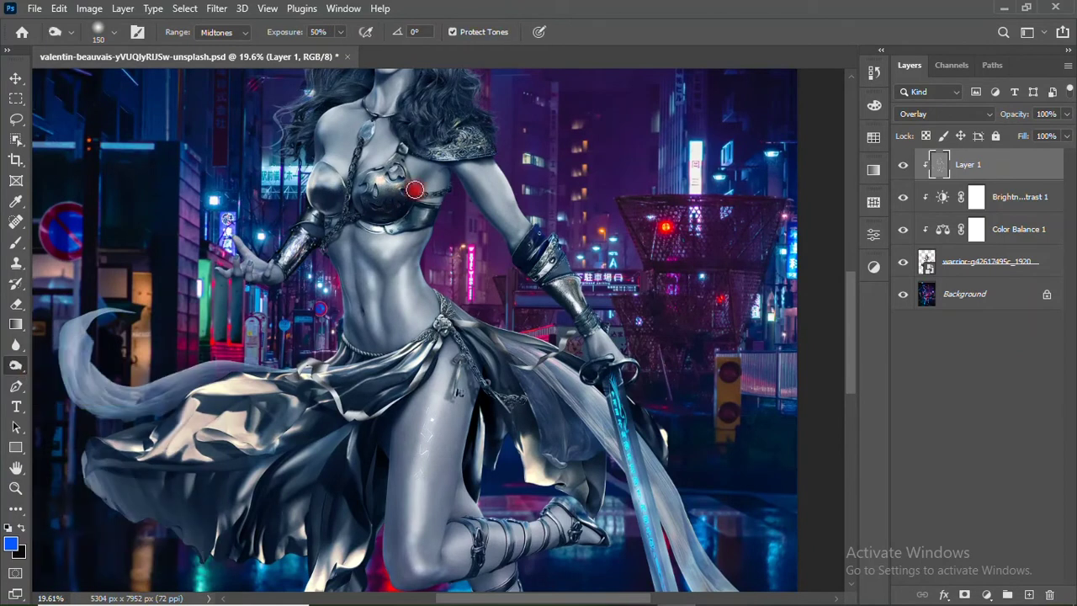
scroll(412, 194, "up", 1)
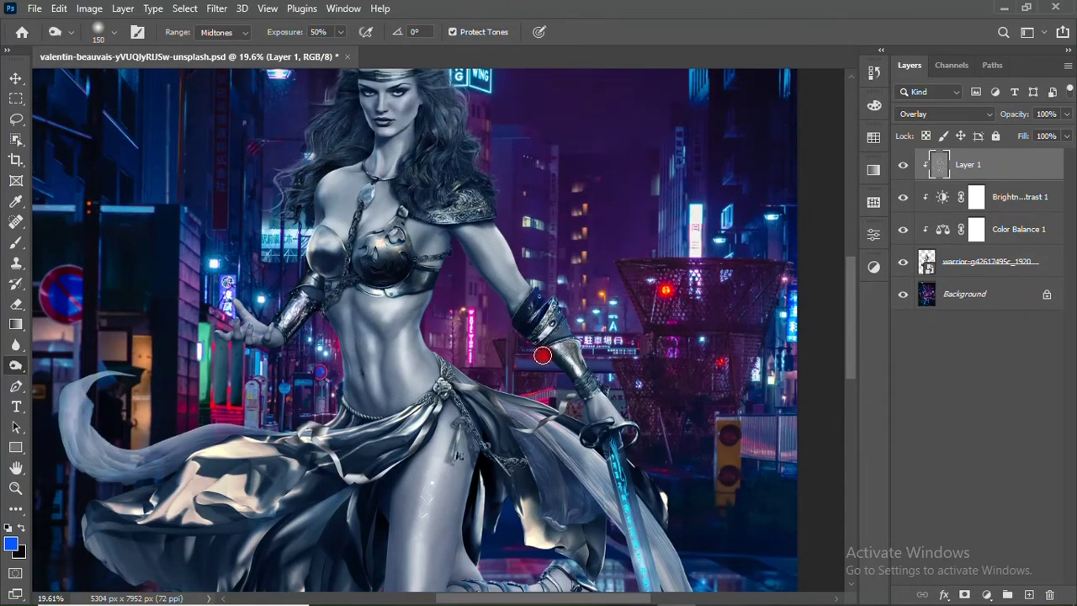
scroll(588, 332, "down", 2)
mouse_move(480, 304)
left_mouse_down()
mouse_move(481, 452)
mouse_move(543, 408)
mouse_move(556, 370)
mouse_move(577, 442)
left_mouse_up()
scroll(577, 443, "down", 2)
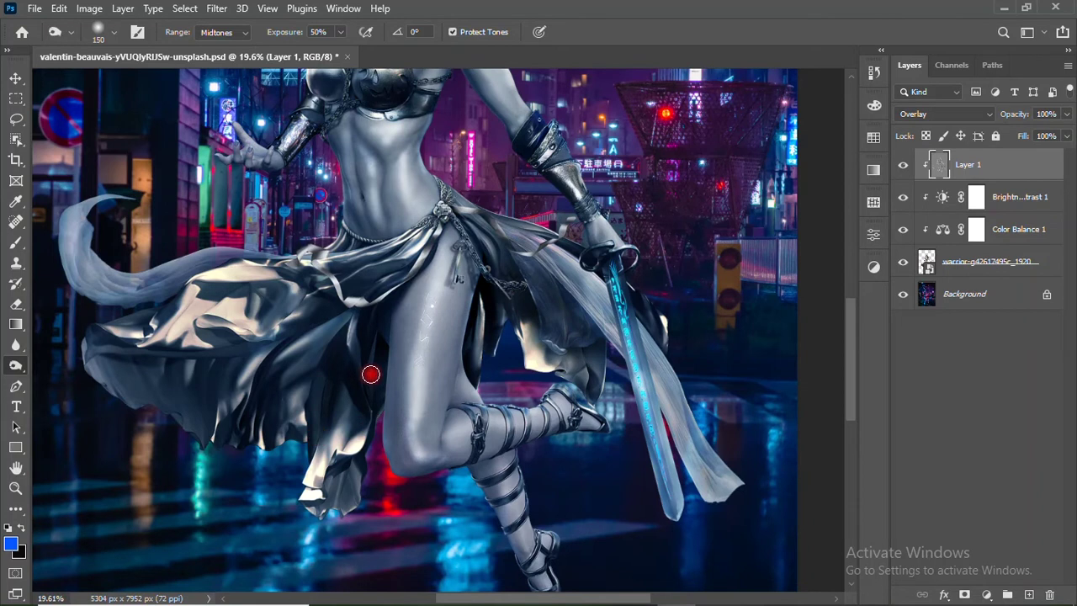
left_click_drag(218, 366, 190, 363)
left_click_drag(203, 404, 180, 390)
key("bracketleft")
key("bracketleft")
left_click_drag(327, 256, 326, 257)
scroll(496, 314, "down", 3)
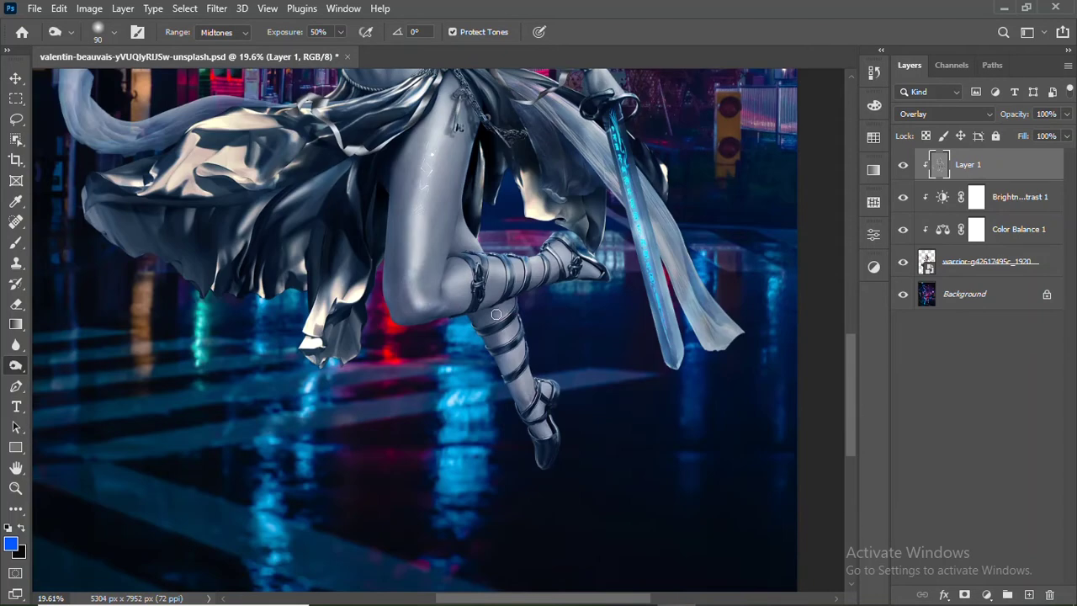
Burn the shoe tip, the area around the sword and hilt, the shoulder and more skirt
left_click_drag(555, 437, 524, 442)
key("bracketright")
key("bracketright")
key("bracketright")
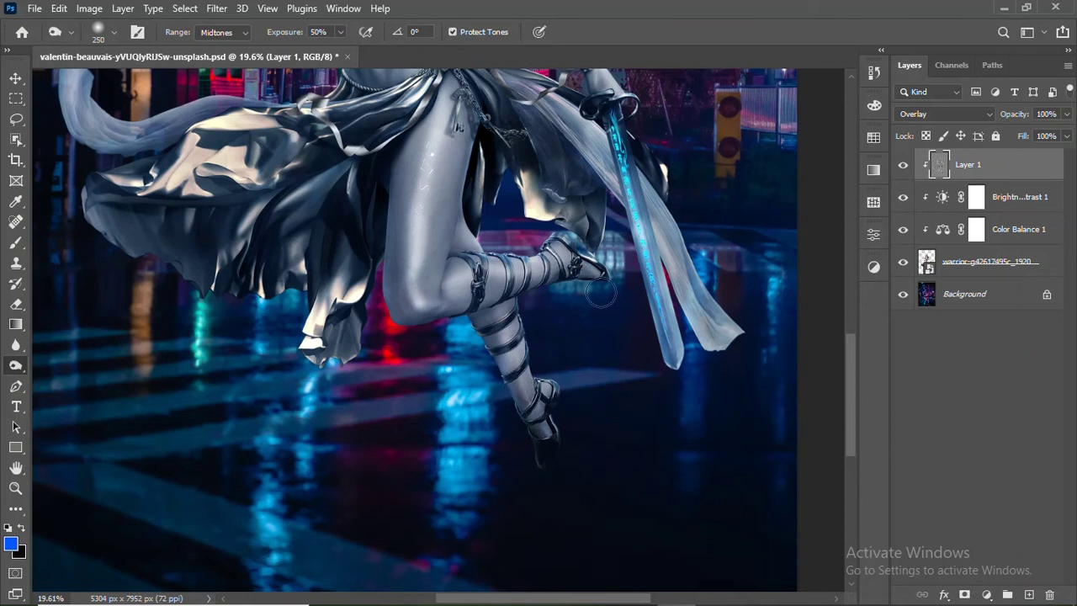
left_click_drag(504, 93, 692, 293)
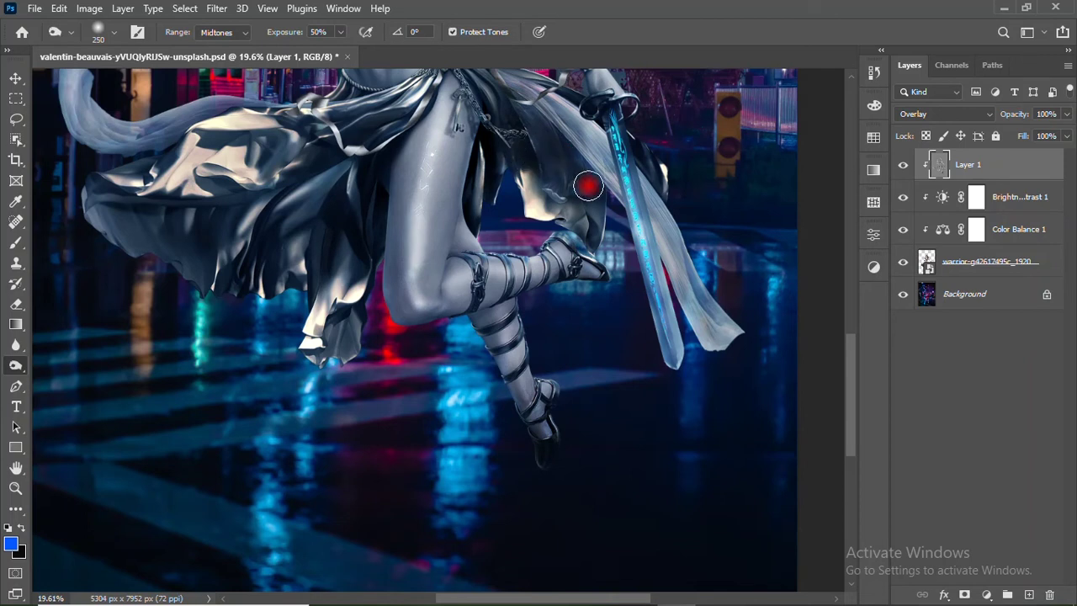
key("bracketleft")
key("bracketleft")
key("bracketleft")
left_click(700, 303)
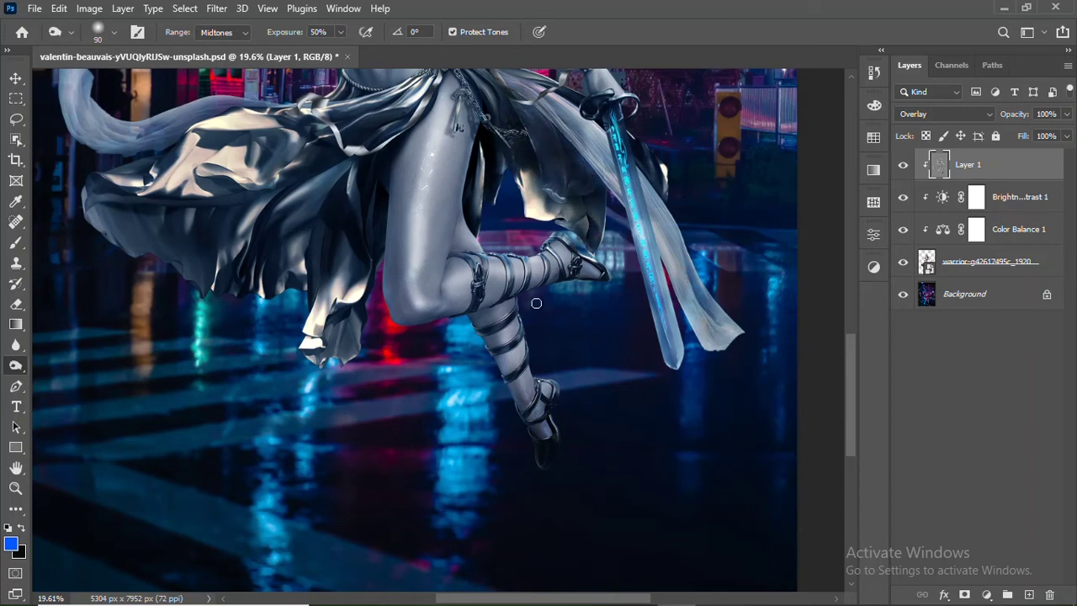
scroll(536, 302, "up", 3)
scroll(546, 282, "up", 5)
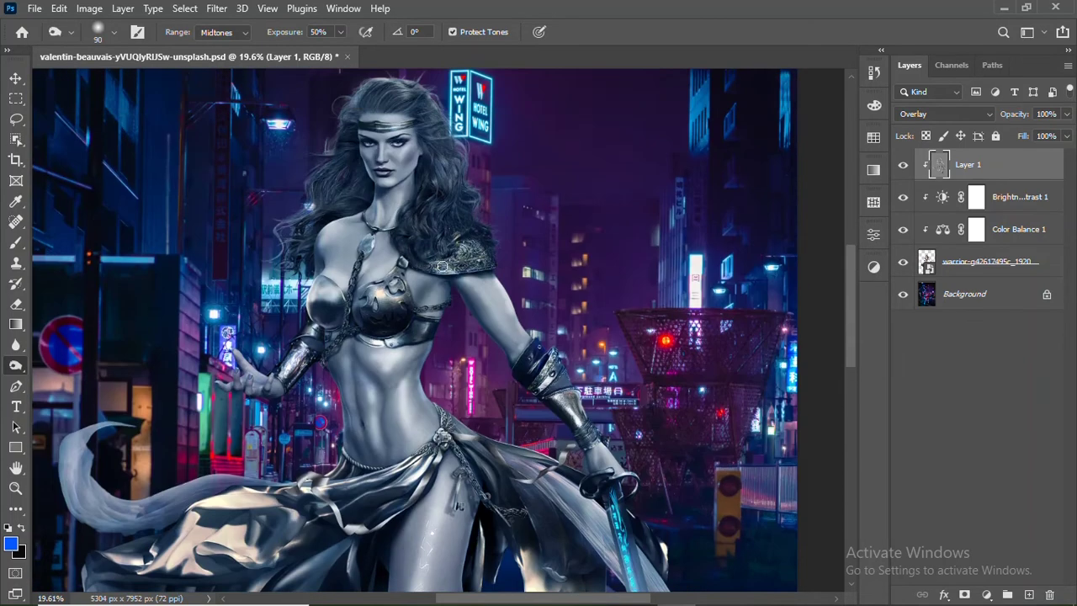
left_click(474, 272)
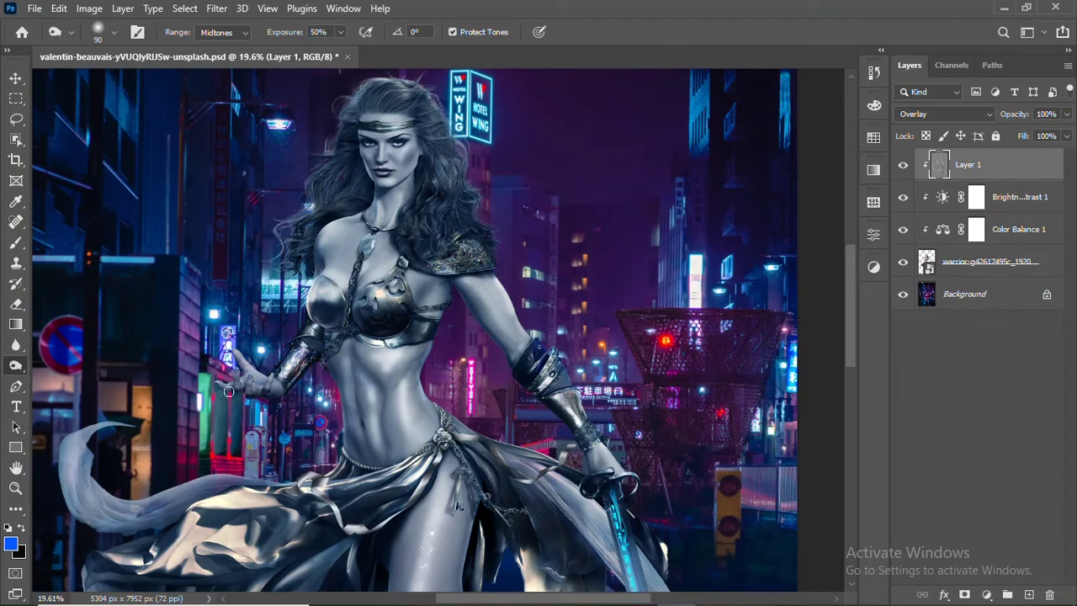
scroll(128, 412, "down", 2)
left_click_drag(115, 409, 237, 381)
key("ctrl+0")
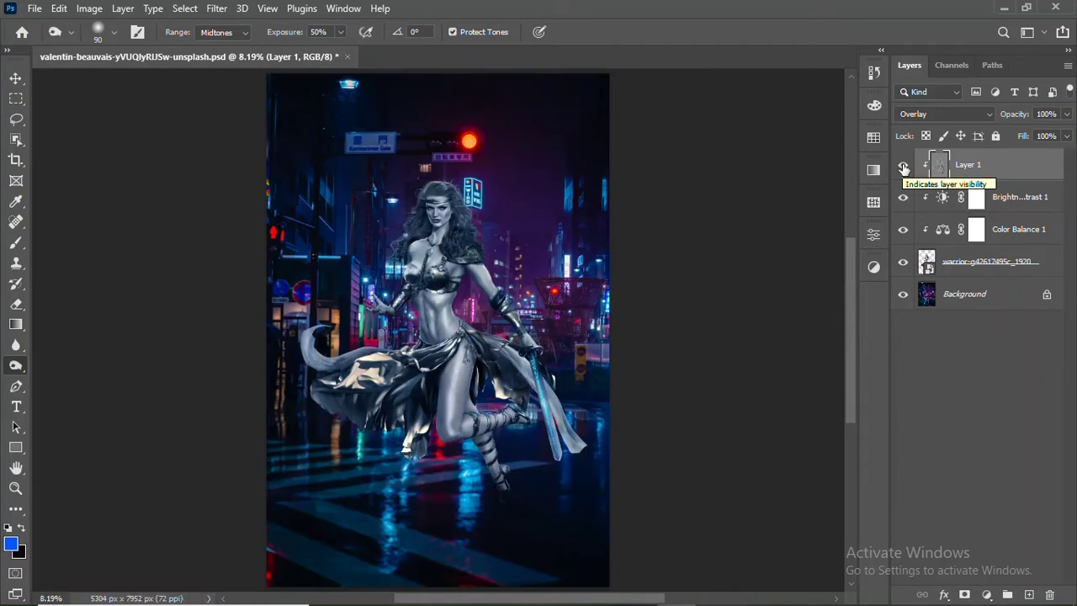
Lower the Brightness/Contrast brightness to -76 and select Layer 1
left_click(941, 197)
left_click_drag(709, 325, 694, 335)
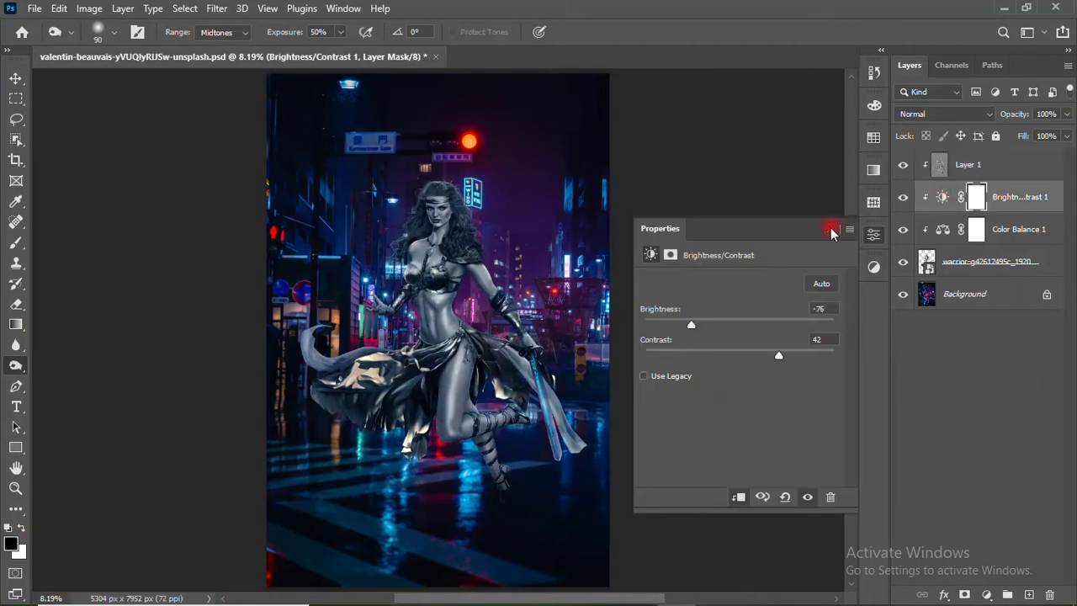
left_click(830, 229)
left_click(968, 178)
Add a clipped blue Solid Color fill blended in Linear Dodge (Add)
left_click(987, 594)
left_click(913, 315)
key("Return")
right_click(984, 164)
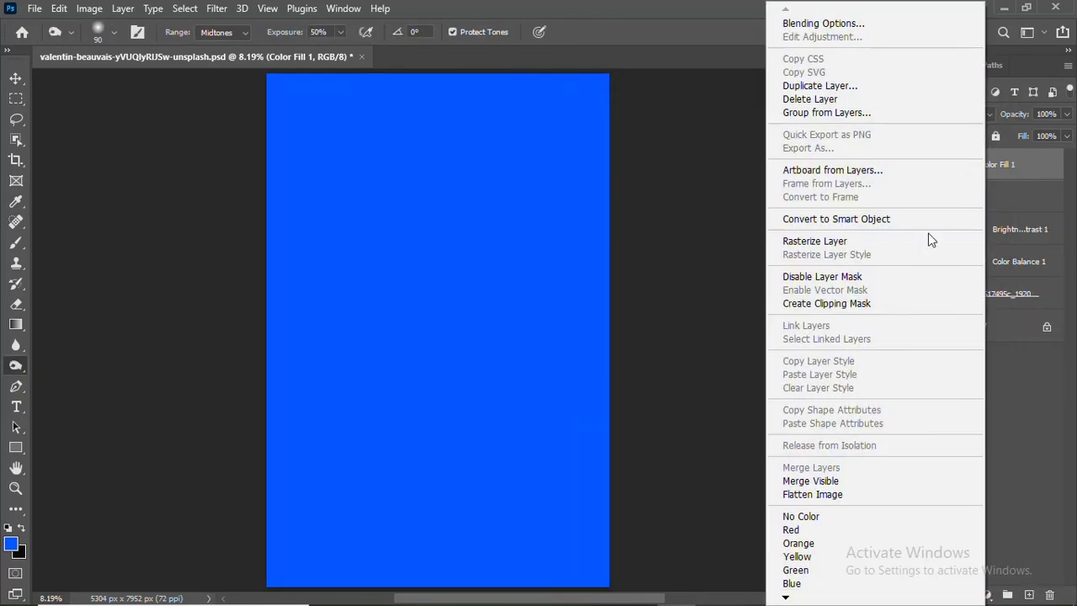
left_click(826, 303)
double_click(905, 164)
left_click(564, 182)
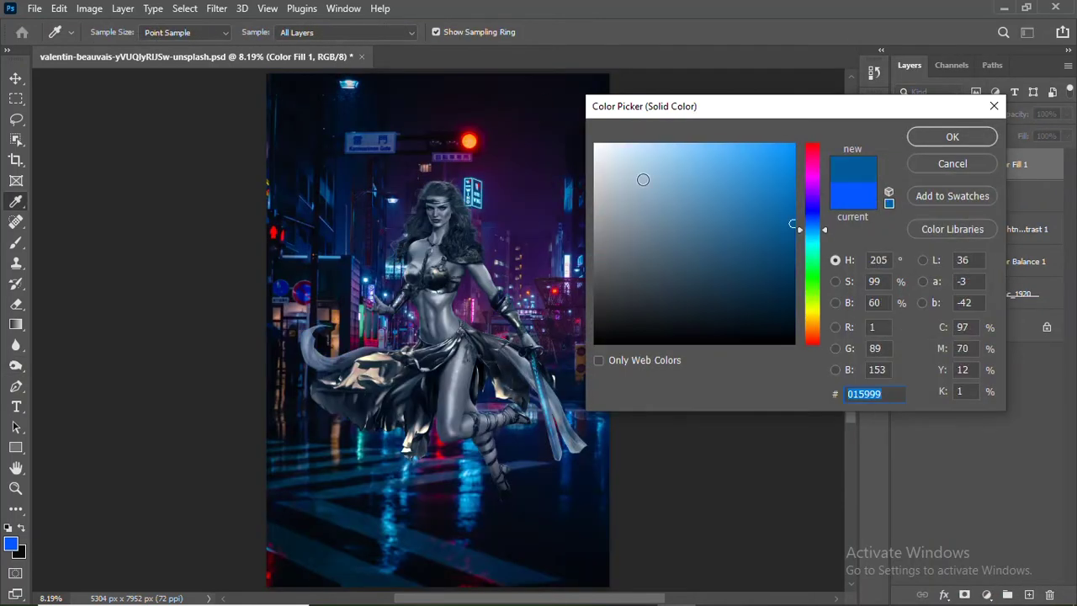
left_click_drag(642, 179, 790, 158)
left_click(952, 136)
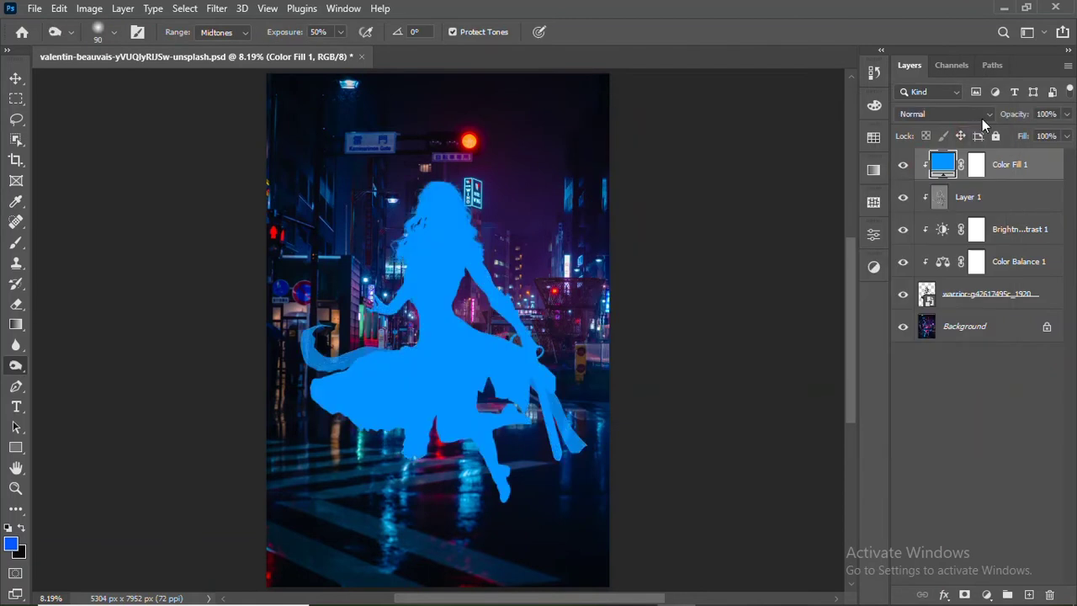
left_click(982, 118)
left_click(921, 262)
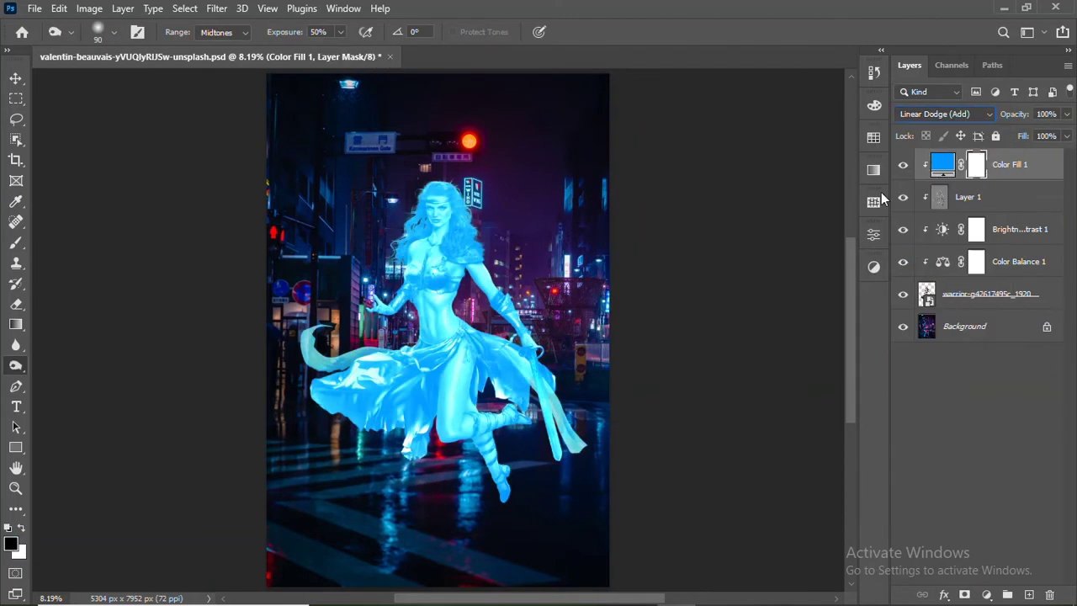
Resample the fill's blue from the city image, zoom in on her chest and face, and select the fill's mask
double_click(948, 171)
left_click(478, 495)
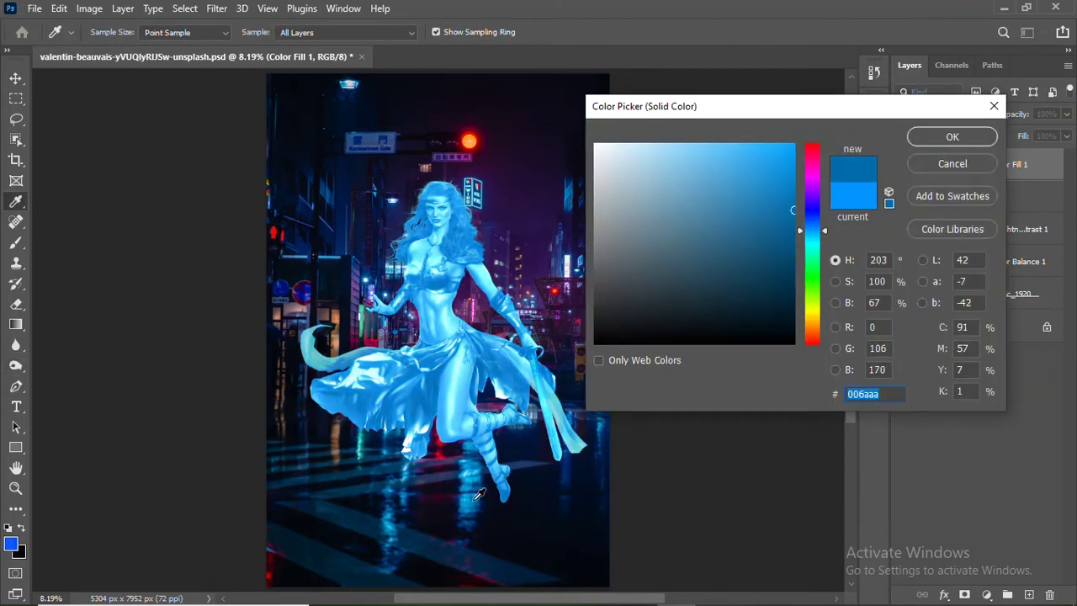
left_click(471, 469)
key("Return")
key("z")
left_click(401, 338)
left_click_drag(401, 339, 531, 300)
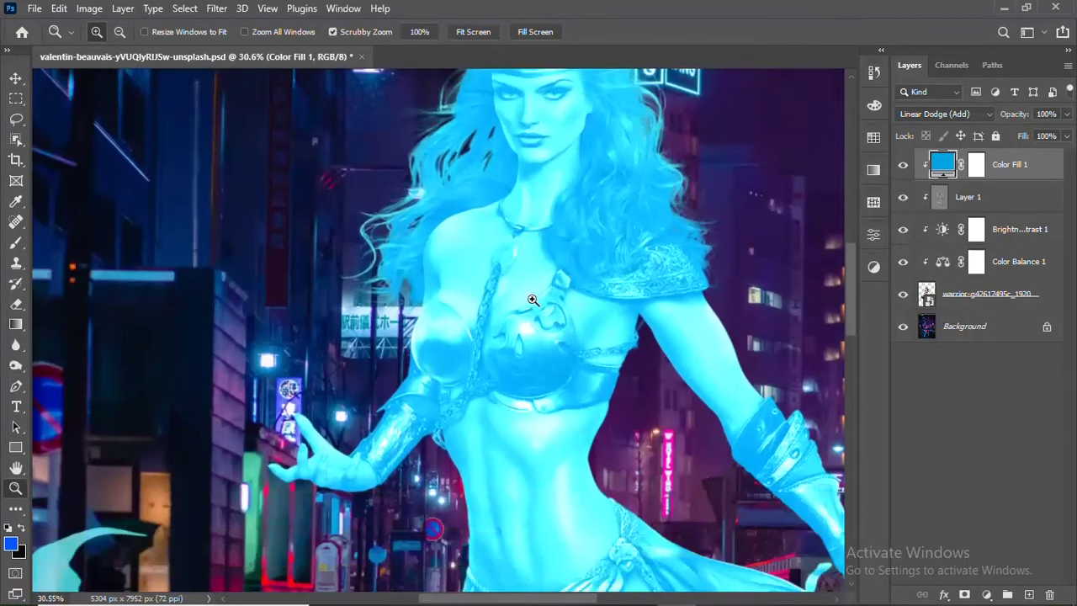
scroll(532, 299, "up", 3)
left_click(976, 164)
Invert the Color Fill 1 mask to black and paint white glow along the left hair edge
key("d")
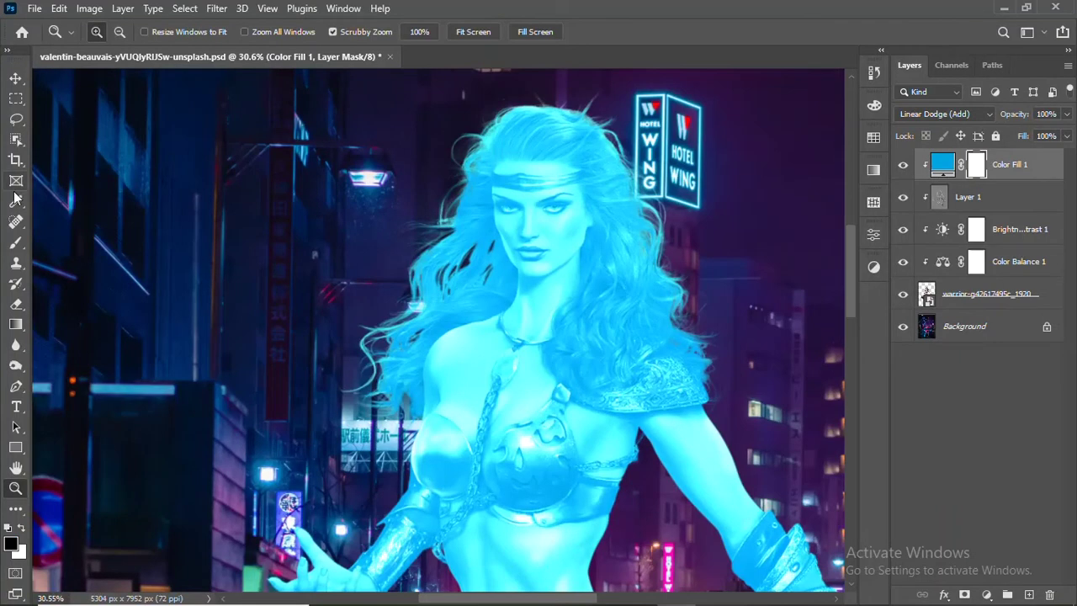
key("b")
key("ctrl+i")
key("x")
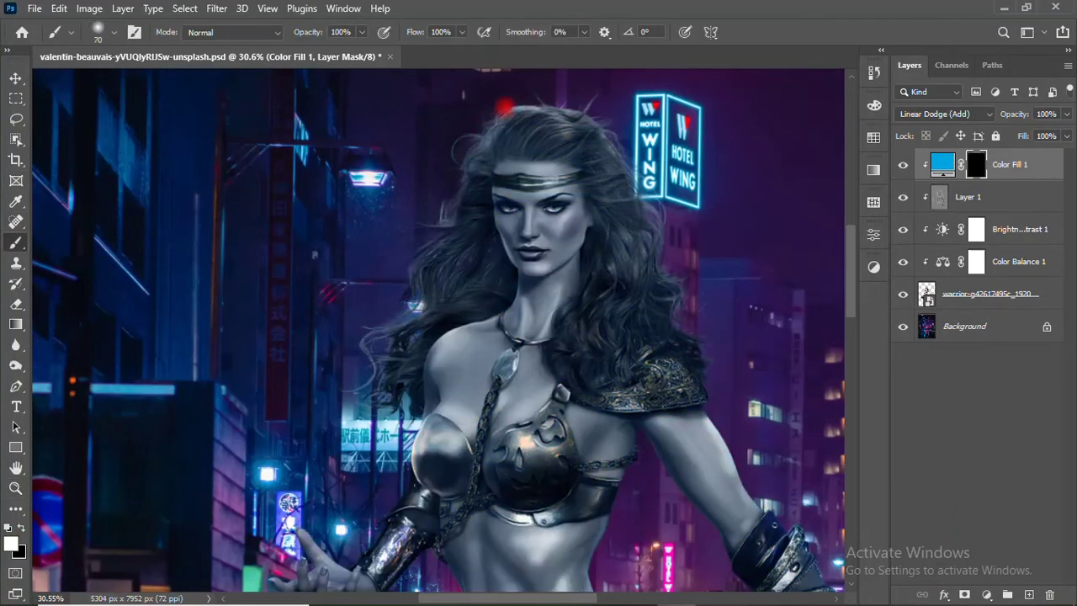
left_click_drag(422, 207, 361, 370)
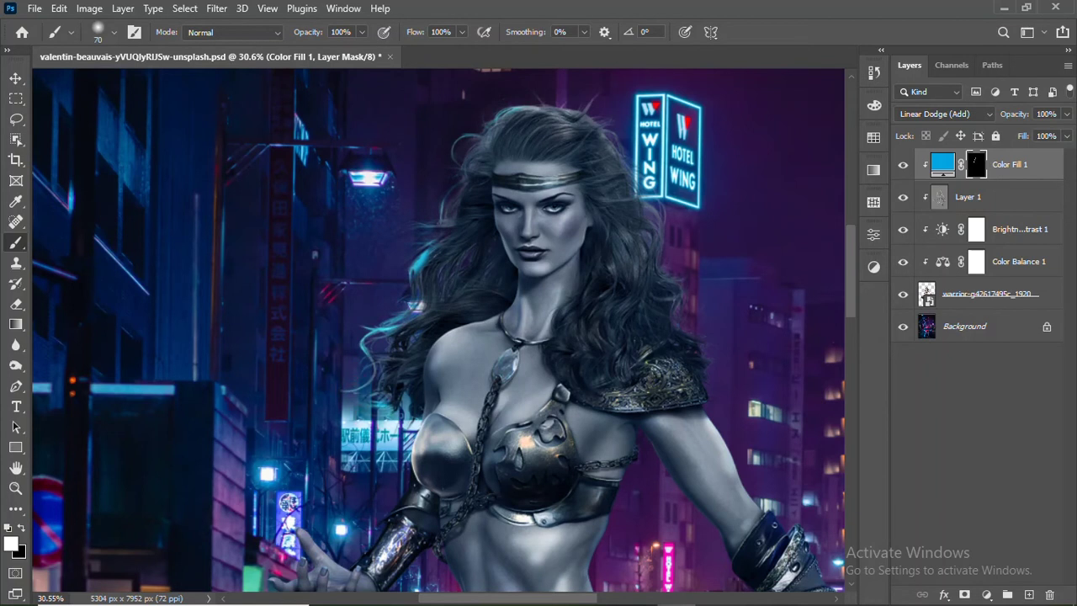
Paint a thin, faint cyan glow up the torso edge with a smaller brush
scroll(404, 395, "down", 3)
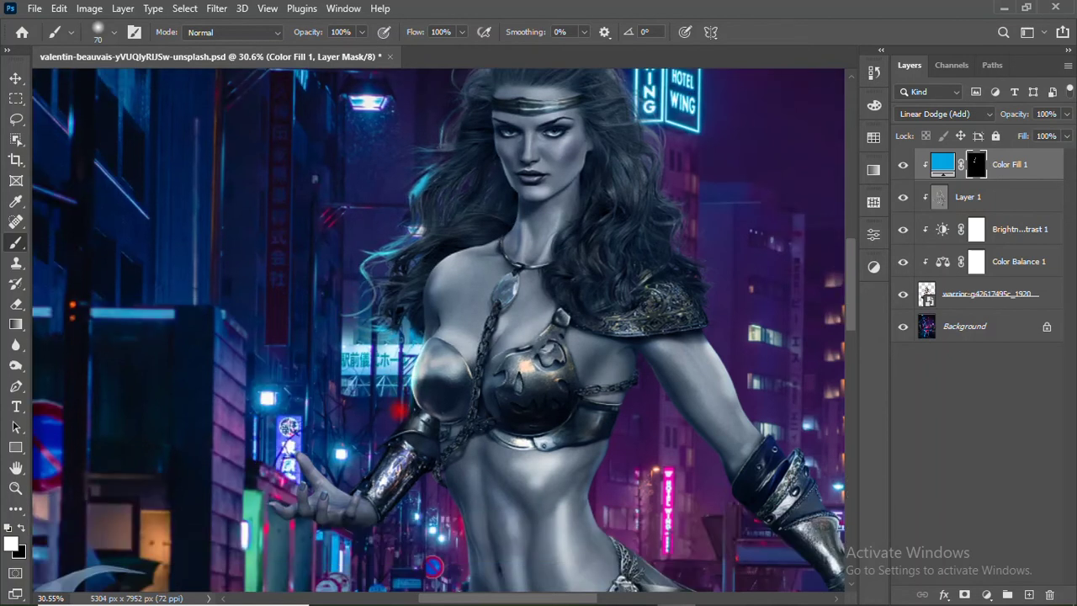
left_click_drag(395, 416, 459, 344)
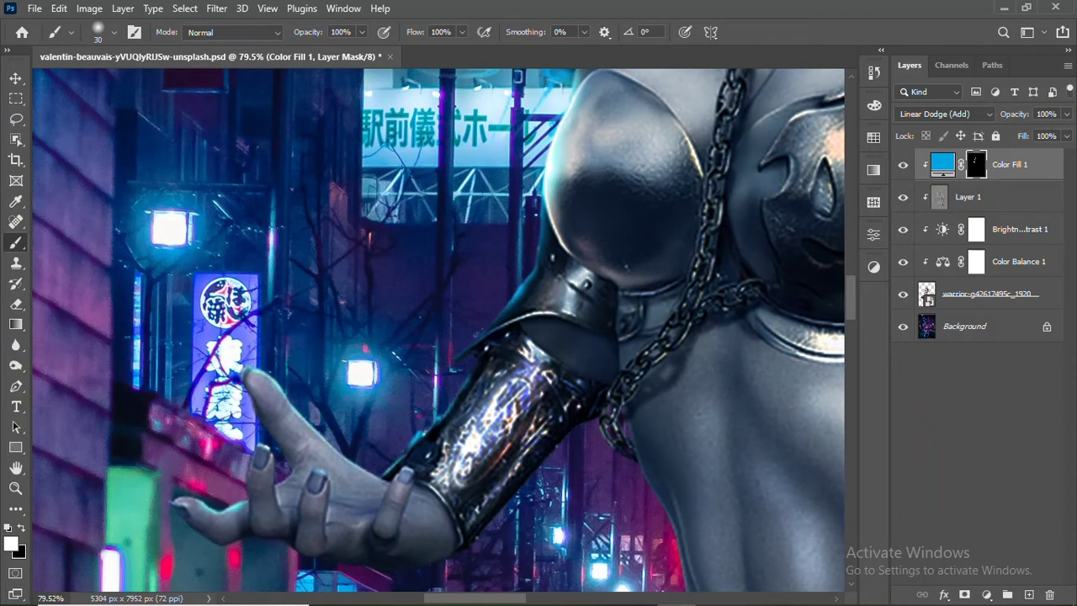
scroll(283, 477, "down", 3)
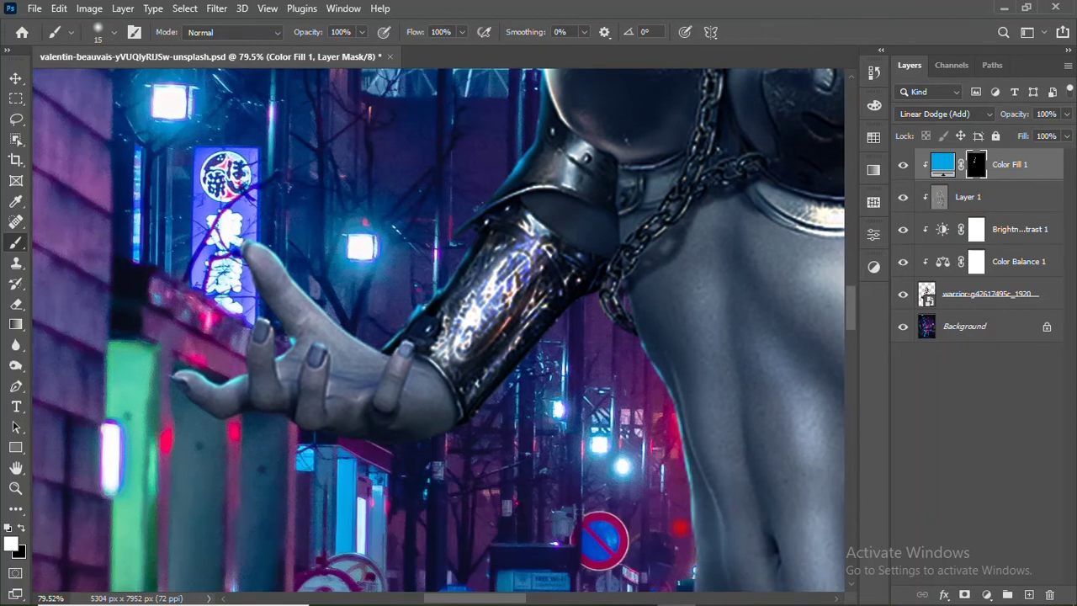
scroll(686, 373, "down", 2)
left_click_drag(698, 412, 728, 515)
key("bracketleft")
key("bracketleft")
left_click_drag(688, 375, 728, 515)
key("ctrl+z")
left_click_drag(461, 32, 412, 52)
left_click_drag(696, 398, 720, 451)
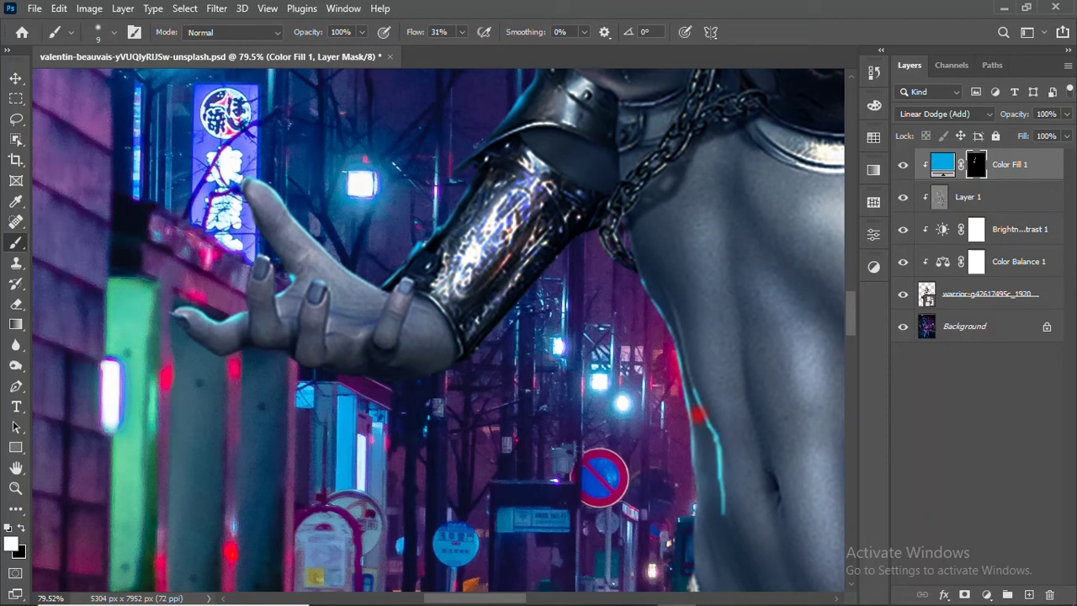
left_click_drag(670, 296, 683, 343)
left_click_drag(685, 311, 650, 194)
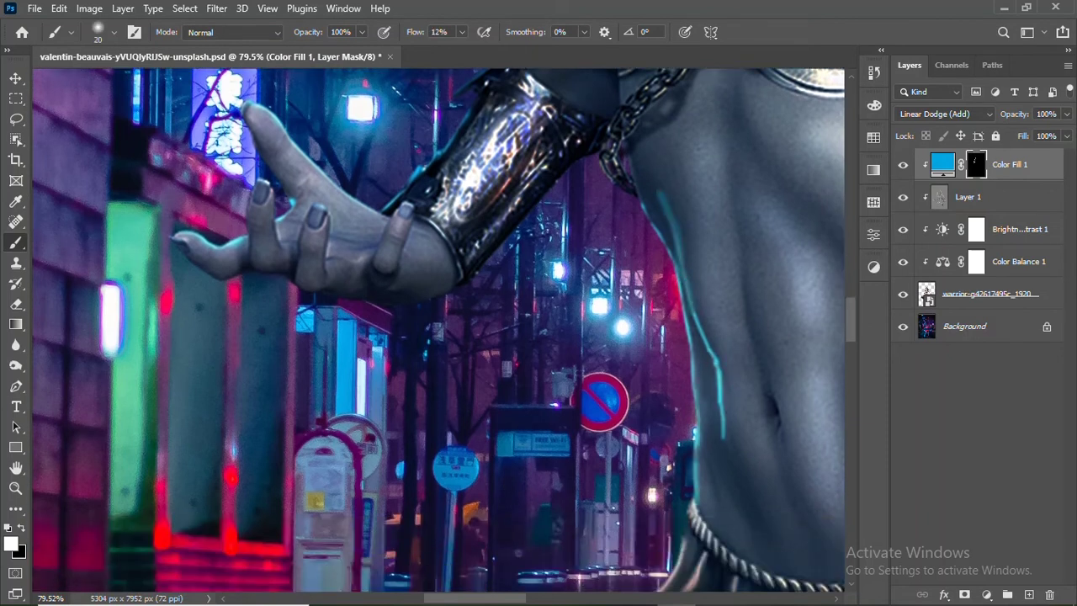
Raise the brush flow and brighten the cloth edge below the torso with cyan glow
key("shift+3")
key("shift+4")
scroll(538, 379, "down", 5)
left_click_drag(661, 399, 536, 420)
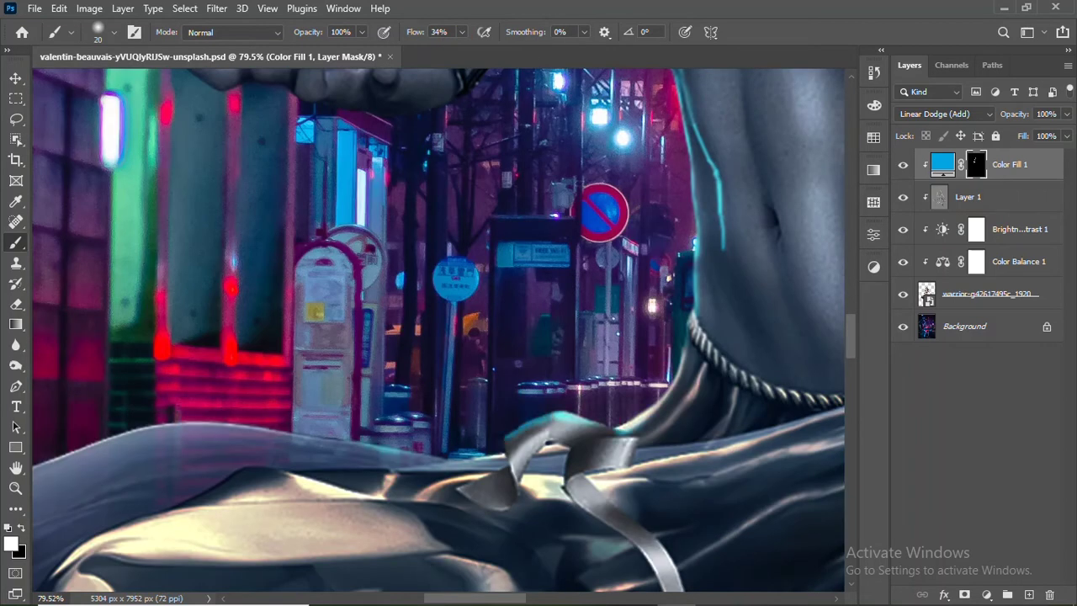
left_click_drag(518, 444, 405, 459)
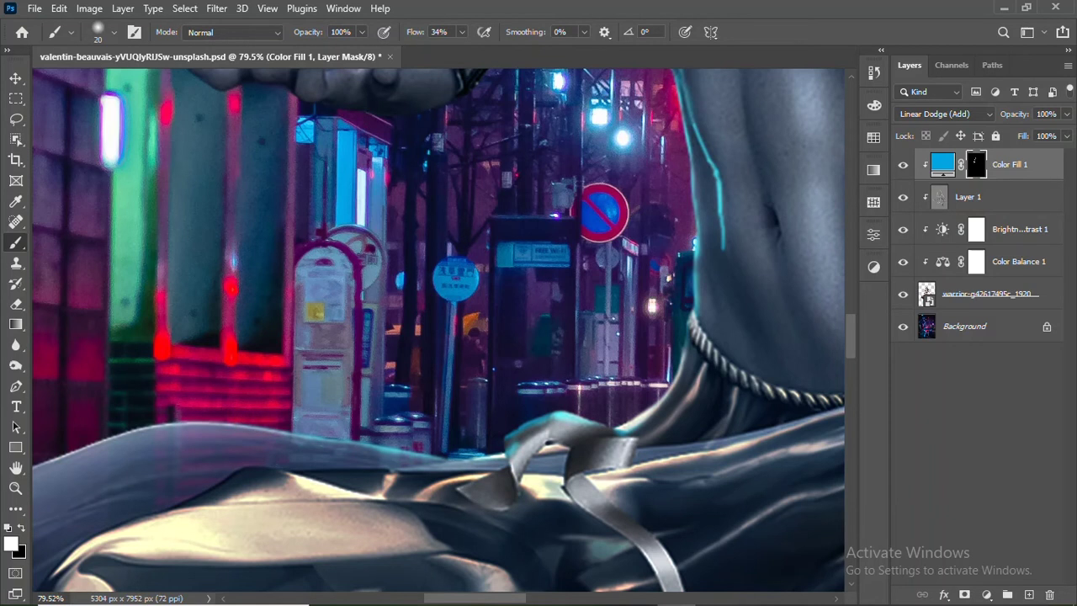
key("space")
left_click_drag(84, 446, 607, 324)
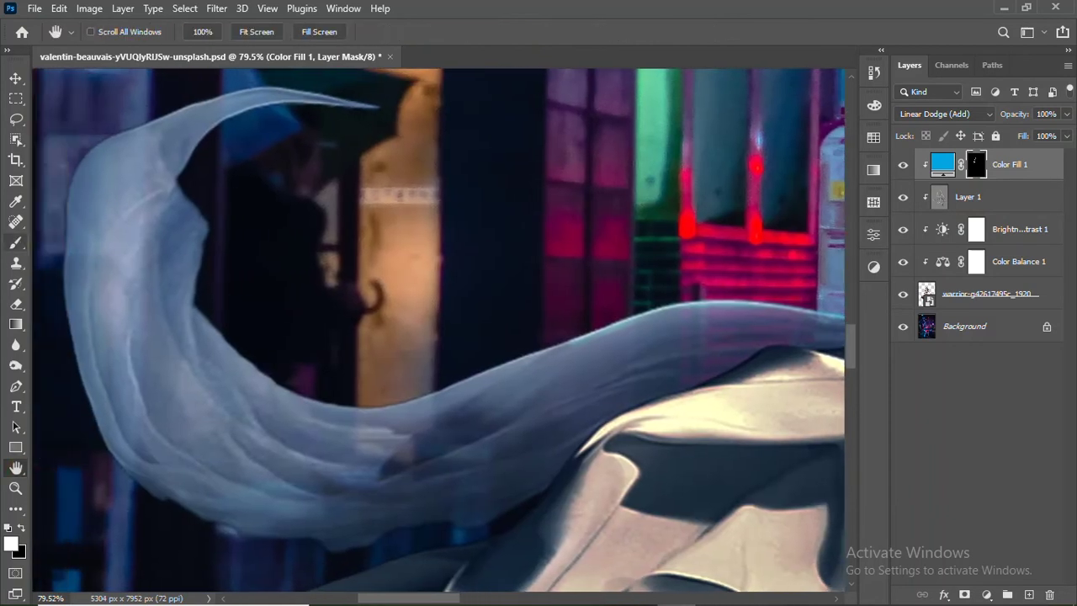
Trace cyan glow along the flowing cloth's inner, right and lower edges
mouse_move(238, 116)
left_mouse_down()
mouse_move(193, 149)
mouse_move(180, 188)
mouse_move(206, 269)
mouse_move(198, 294)
mouse_move(286, 386)
left_mouse_up()
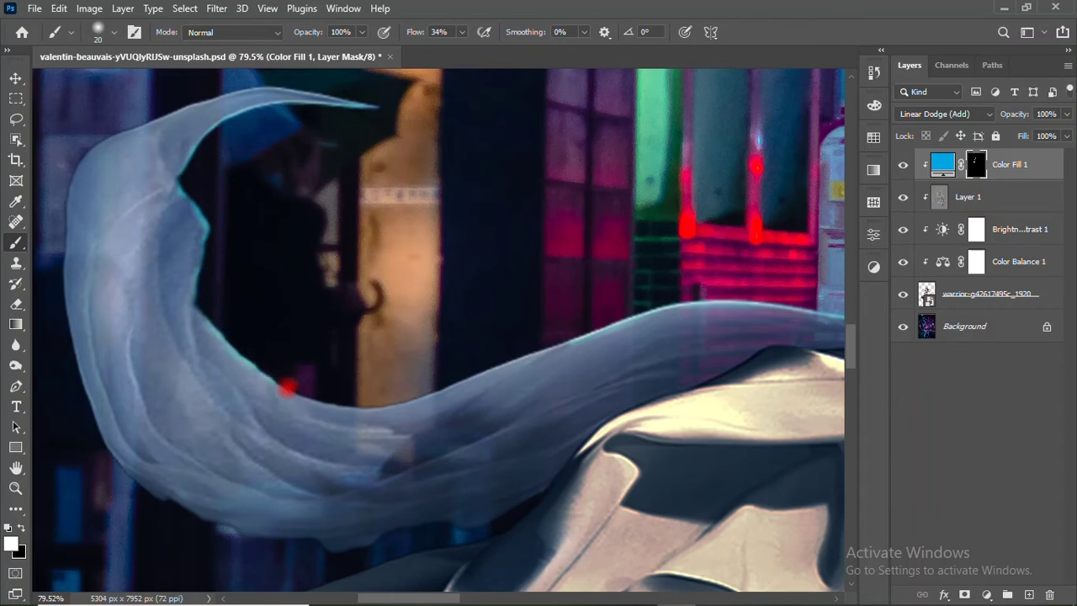
scroll(317, 401, "down", 3)
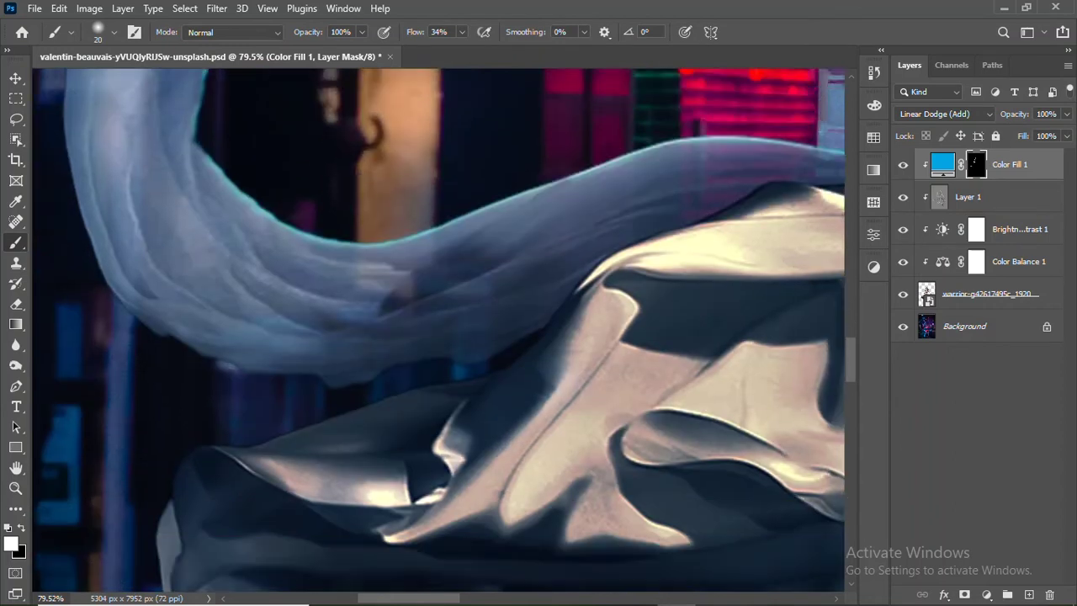
scroll(252, 362, "down", 1)
scroll(150, 308, "down", 1)
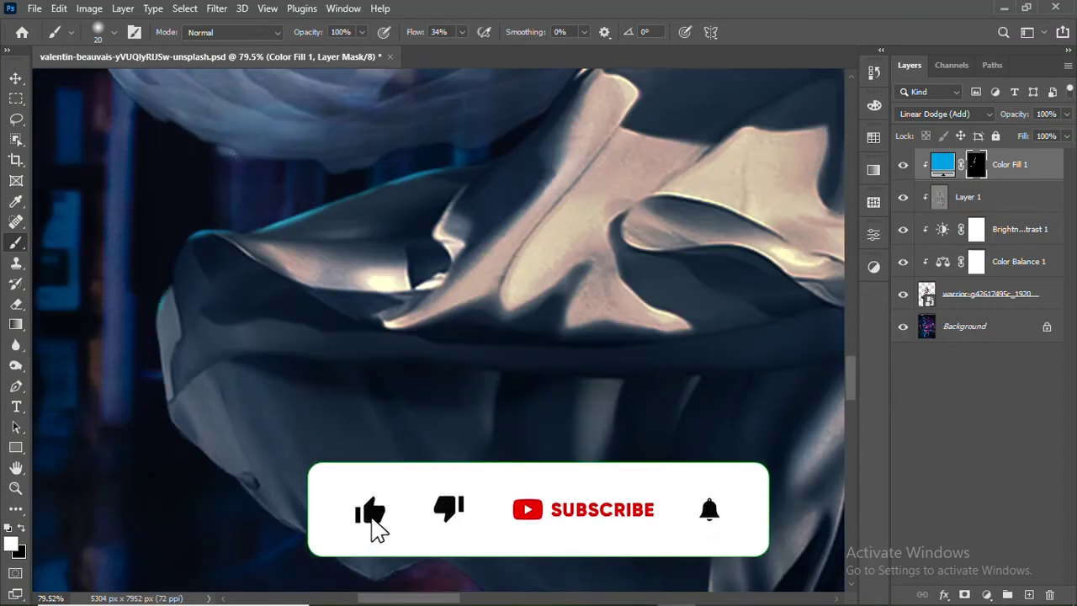
scroll(244, 413, "down", 4)
left_click_drag(520, 436, 545, 456)
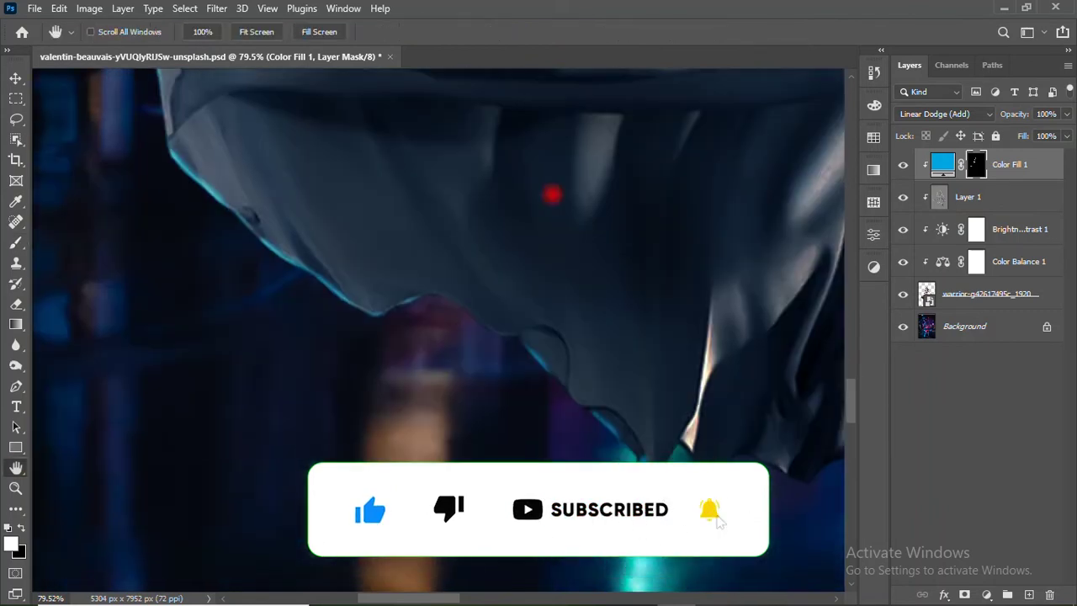
left_click_drag(553, 193, 344, 140)
key("bracketright")
left_click_drag(646, 260, 621, 325)
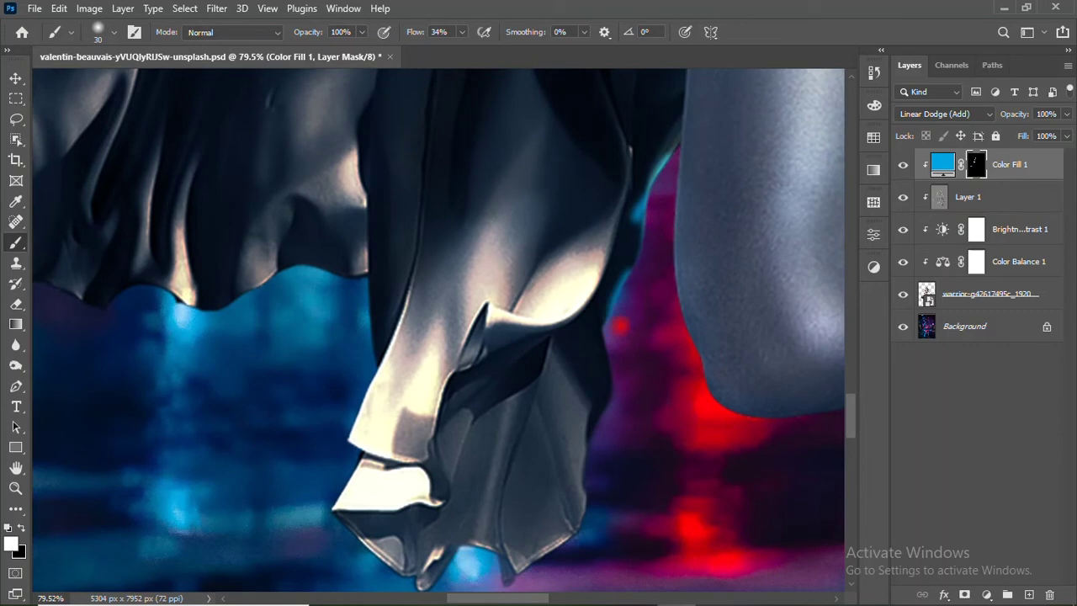
left_click_drag(605, 404, 545, 561)
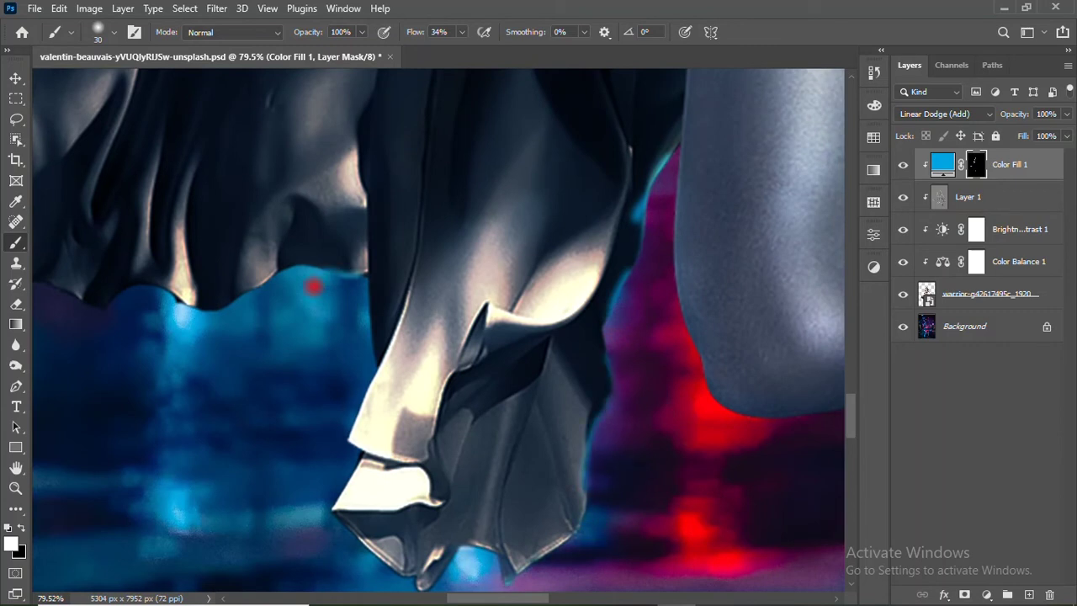
mouse_move(262, 287)
left_mouse_down()
mouse_move(187, 312)
mouse_move(92, 290)
left_mouse_up()
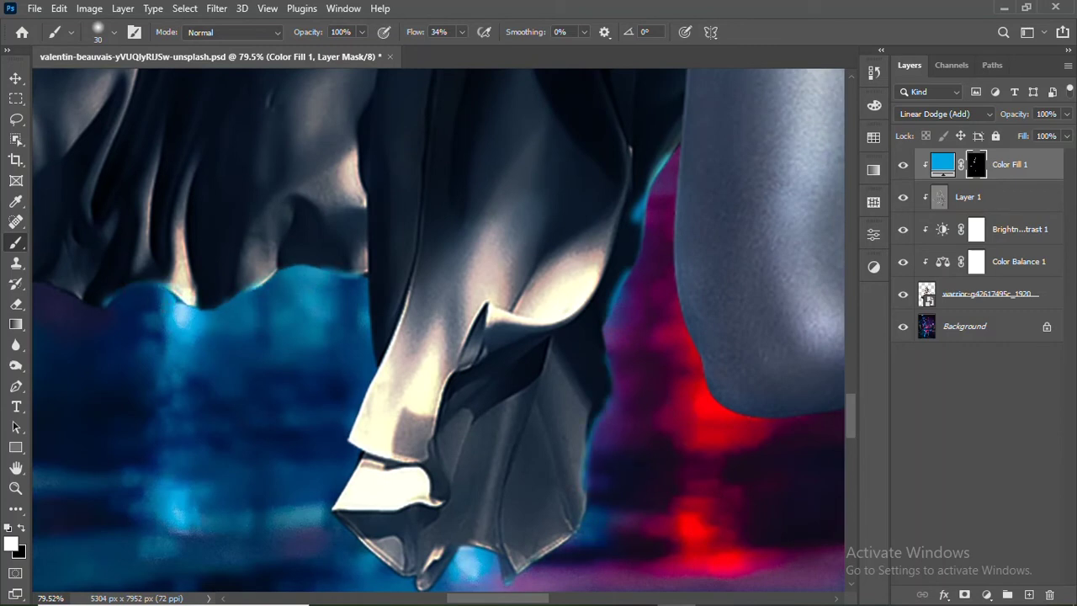
Add cyan glow to the cloth's lower-right edge and the leg's left edge
scroll(346, 413, "down", 3)
left_click_drag(584, 358, 481, 465)
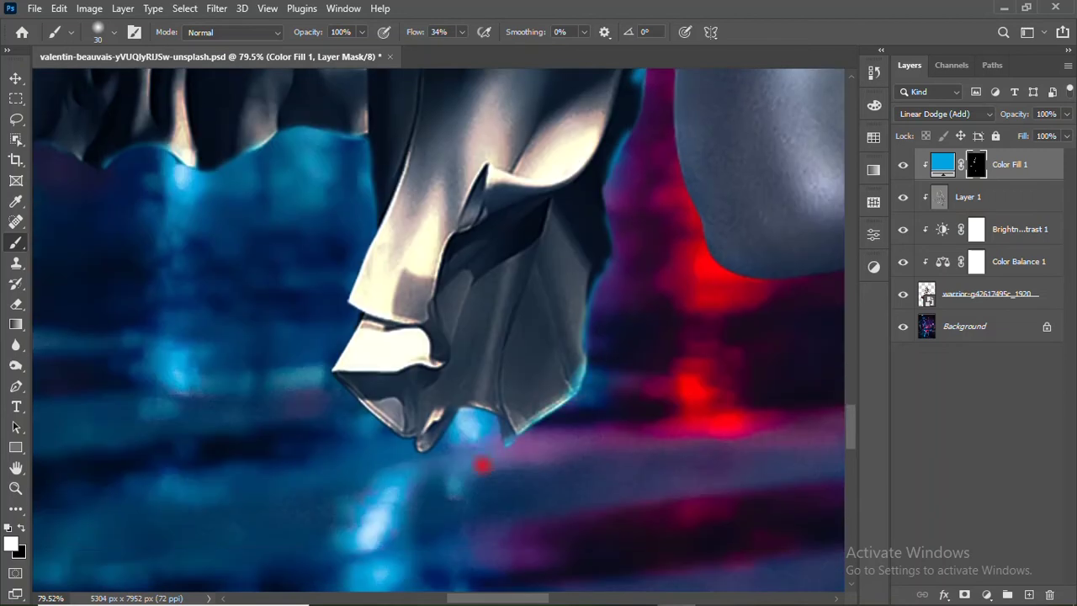
scroll(353, 269, "down", 2)
mouse_move(589, 336)
left_mouse_down()
mouse_move(294, 324)
mouse_move(42, 257)
left_mouse_up()
left_click_drag(437, 337, 421, 254)
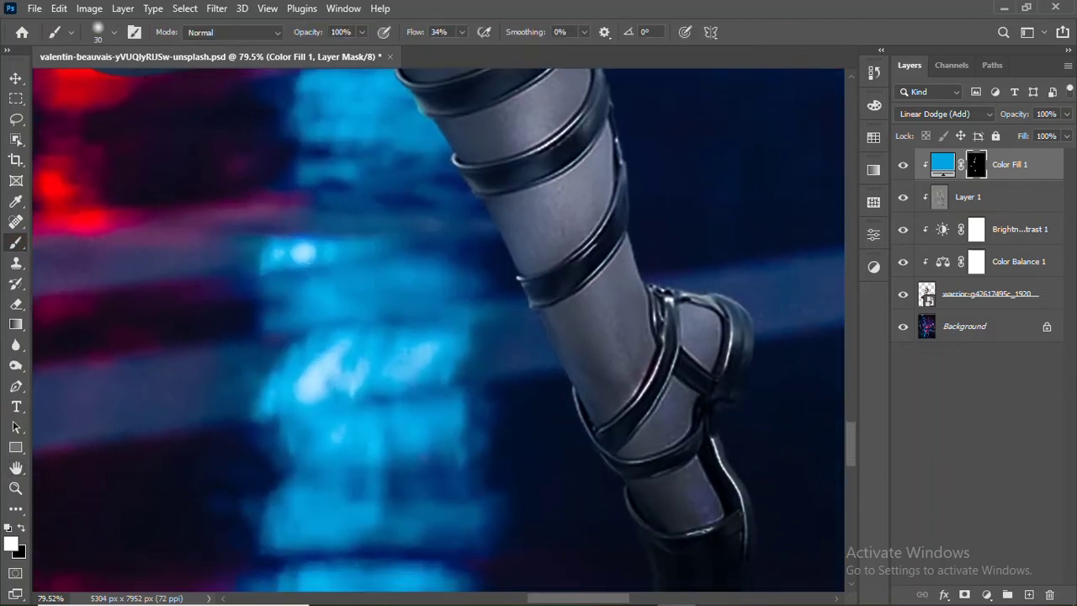
left_click_drag(470, 213, 527, 281)
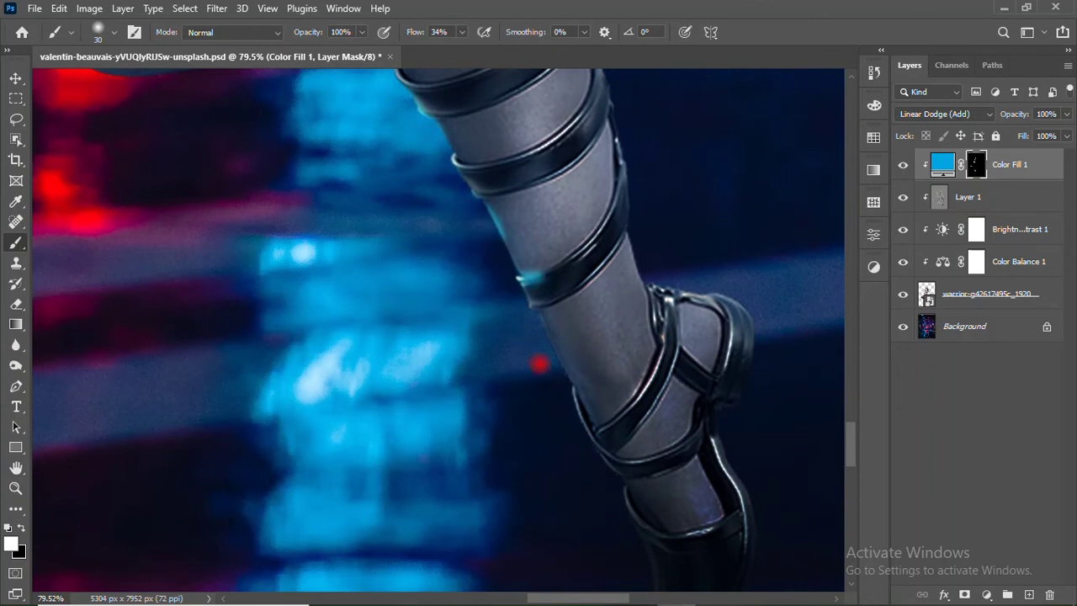
left_click_drag(572, 405, 596, 445)
scroll(596, 483, "down", 3)
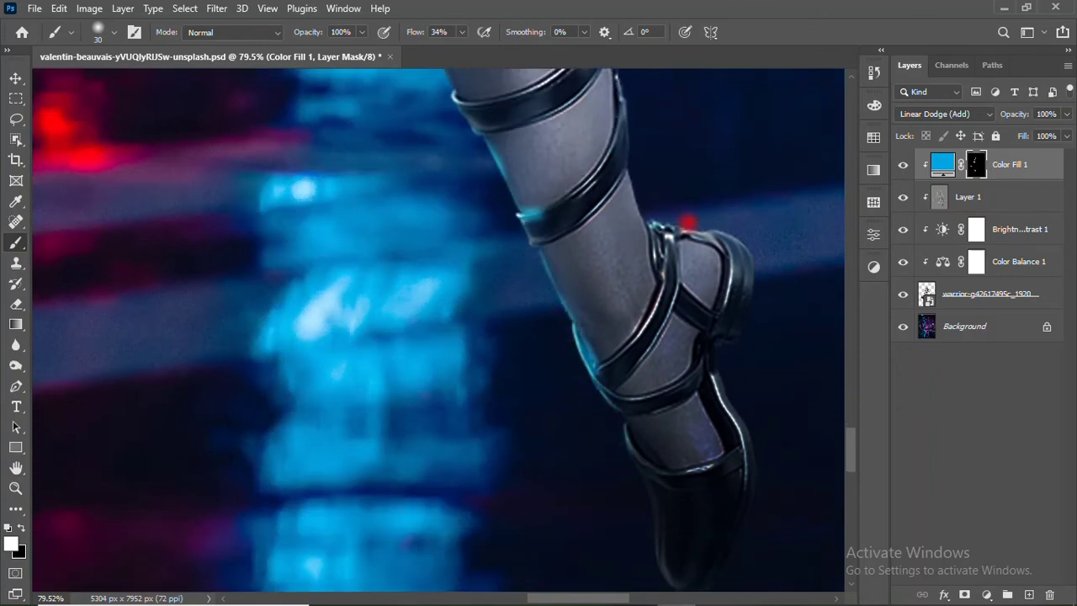
scroll(741, 235, "up", 1)
scroll(631, 252, "up", 5)
scroll(648, 336, "up", 8)
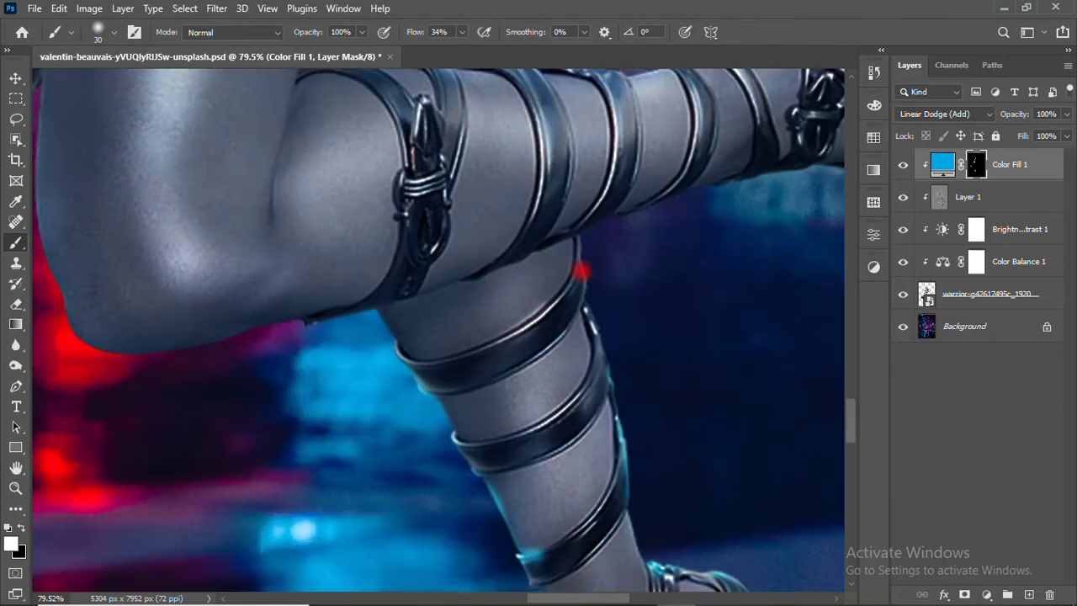
scroll(589, 303, "up", 4)
Paint cyan glow along the top of the arm, the sword side and the sheath edge
left_click_drag(652, 206, 530, 194)
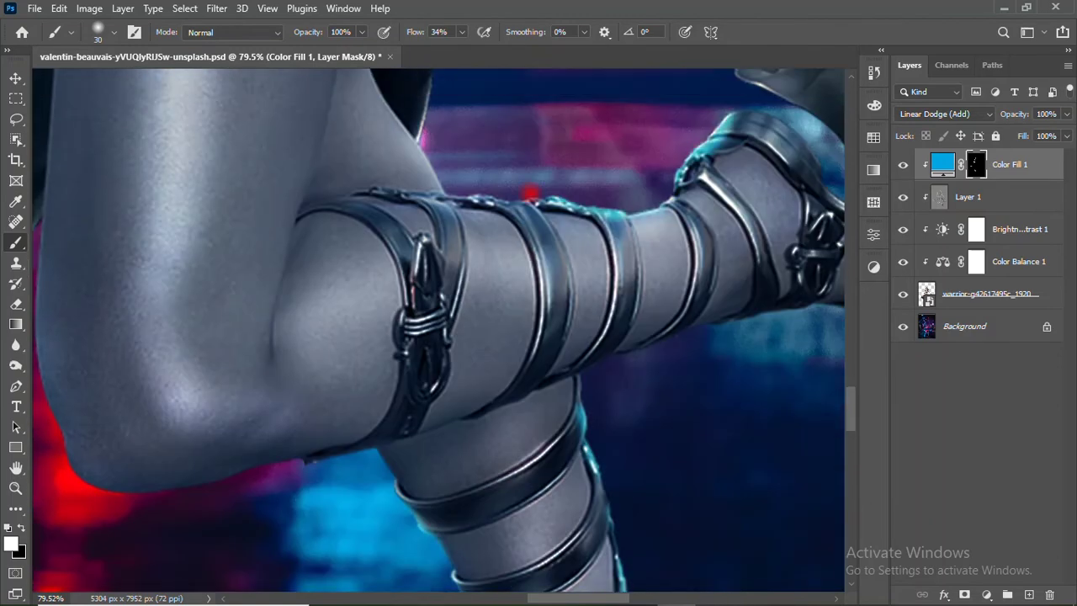
scroll(471, 185, "up", 8)
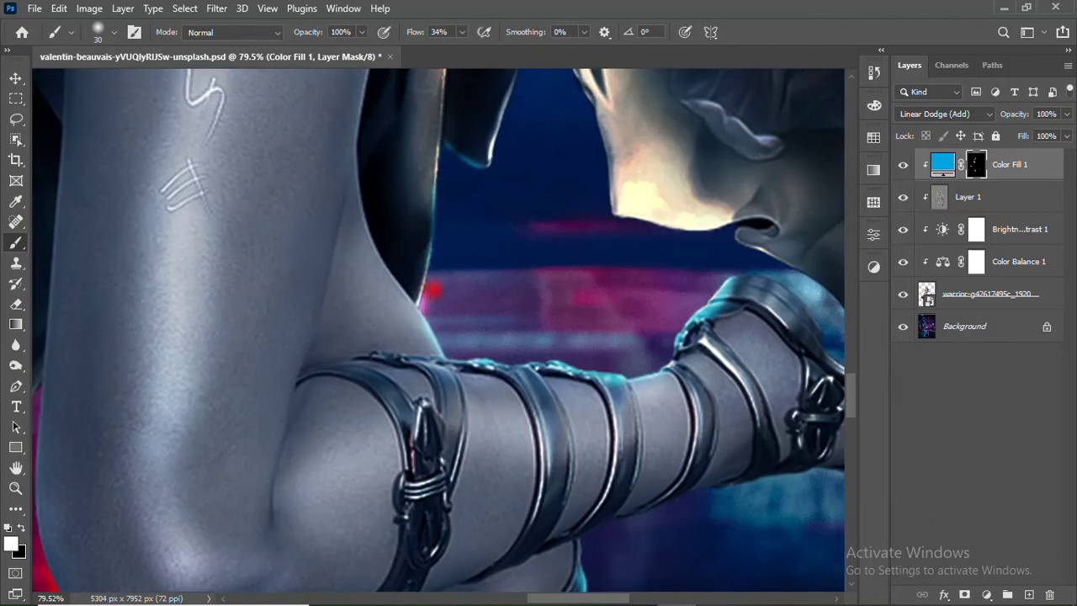
scroll(597, 200, "up", 7)
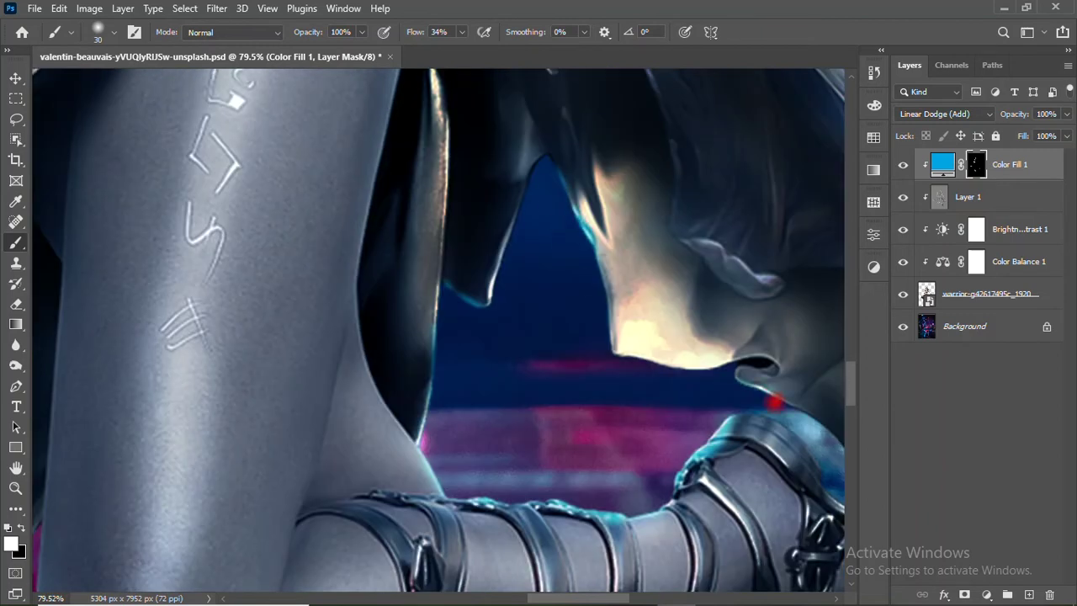
scroll(725, 417, "right", 10)
scroll(725, 416, "down", 5)
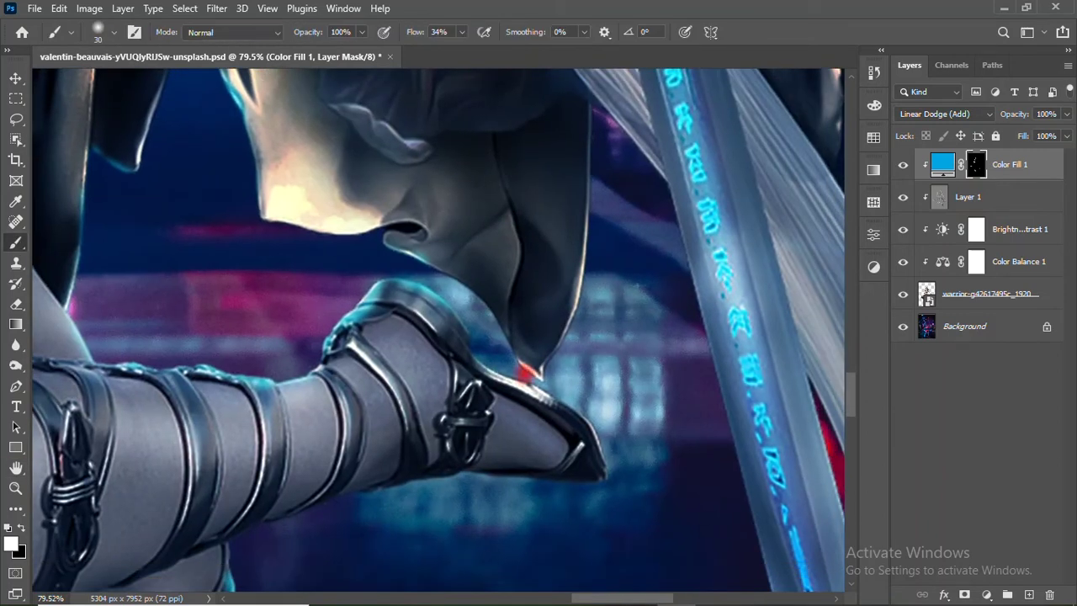
left_click_drag(679, 259, 736, 484)
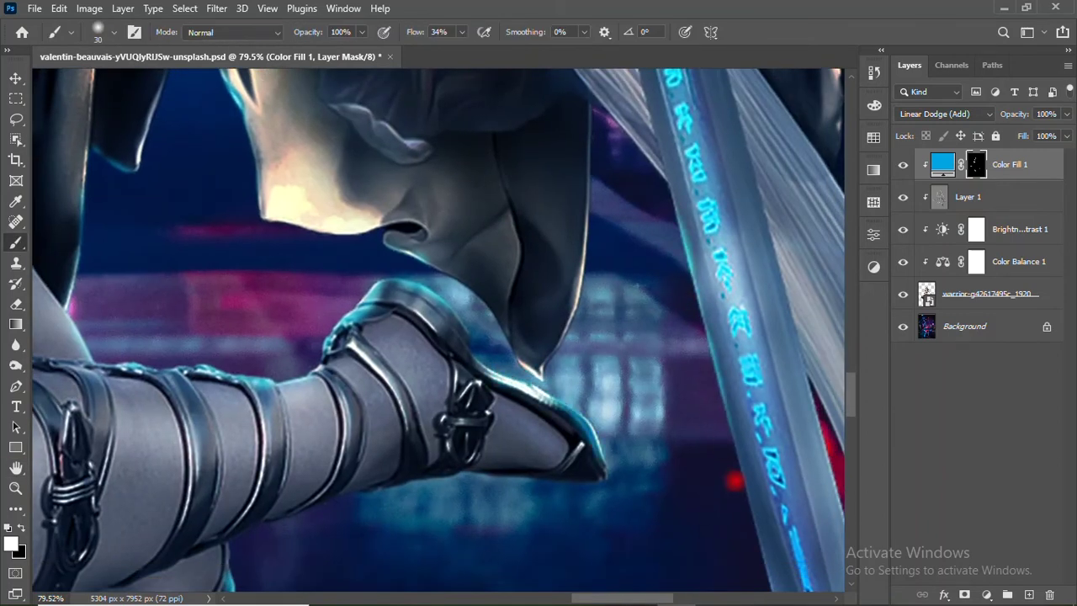
scroll(736, 483, "down", 5)
left_click_drag(736, 387, 784, 504)
scroll(771, 538, "up", 4)
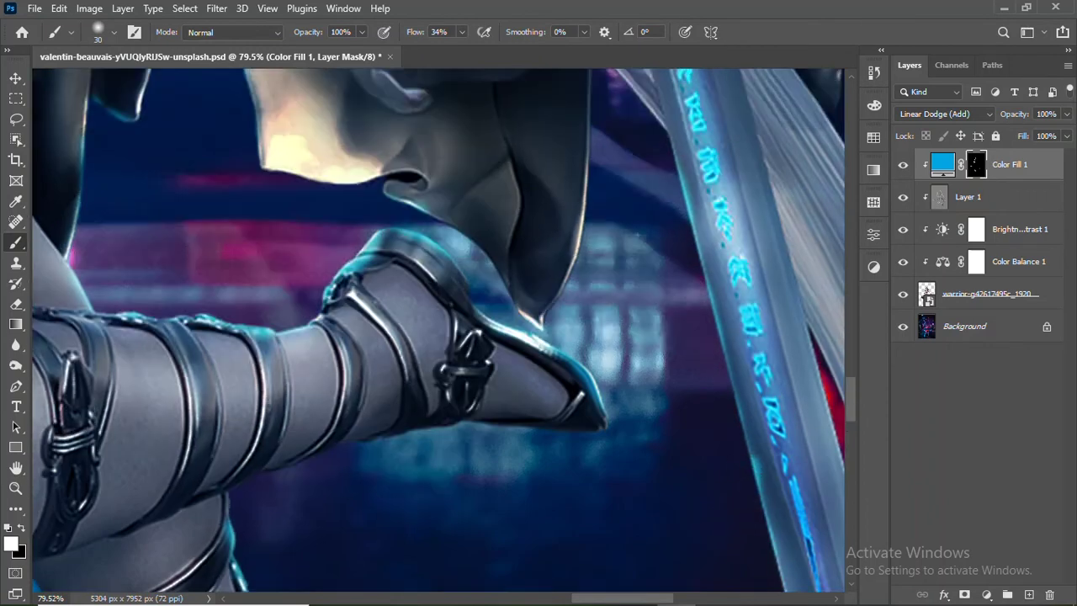
scroll(771, 539, "up", 3)
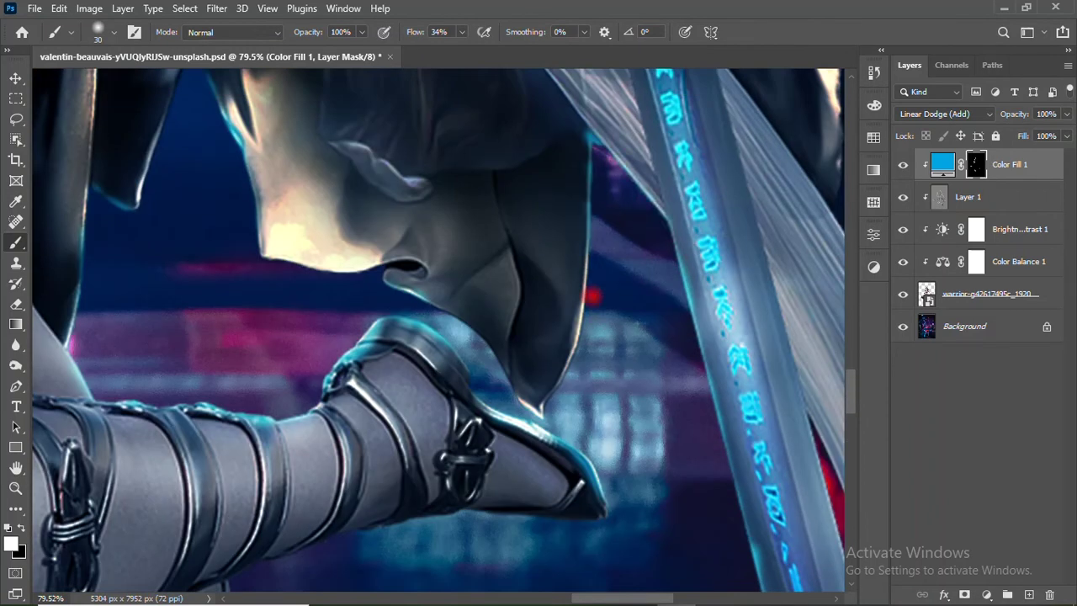
scroll(506, 396, "down", 3)
scroll(505, 396, "right", 5)
scroll(506, 396, "down", 2)
left_click_drag(641, 317, 725, 402)
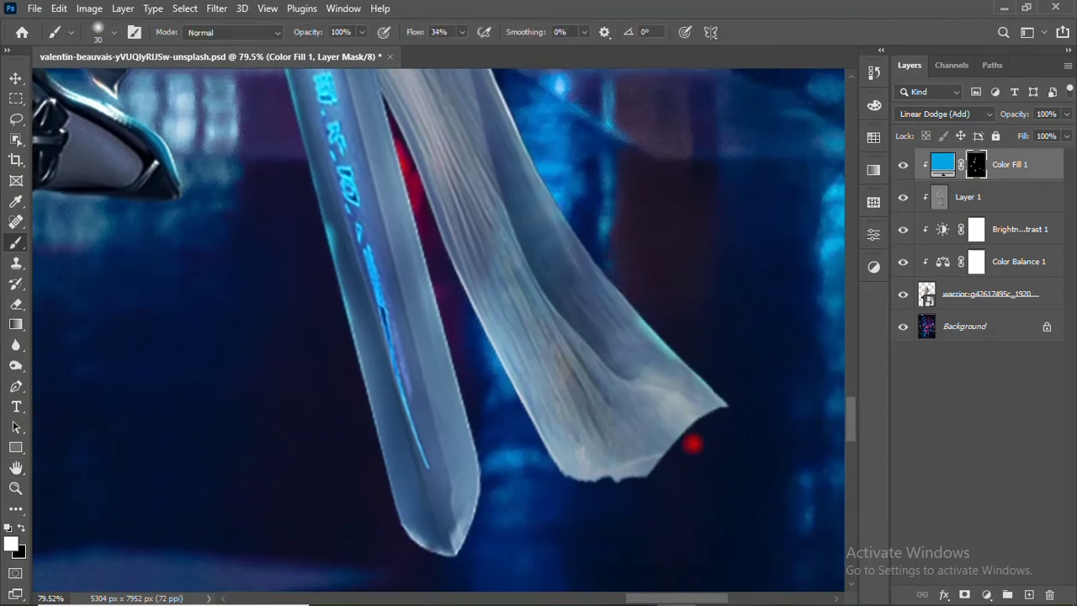
Return to the Color Fill 1 mask and paint bluish glow along the armour edge with a smaller brush
double_click(942, 228)
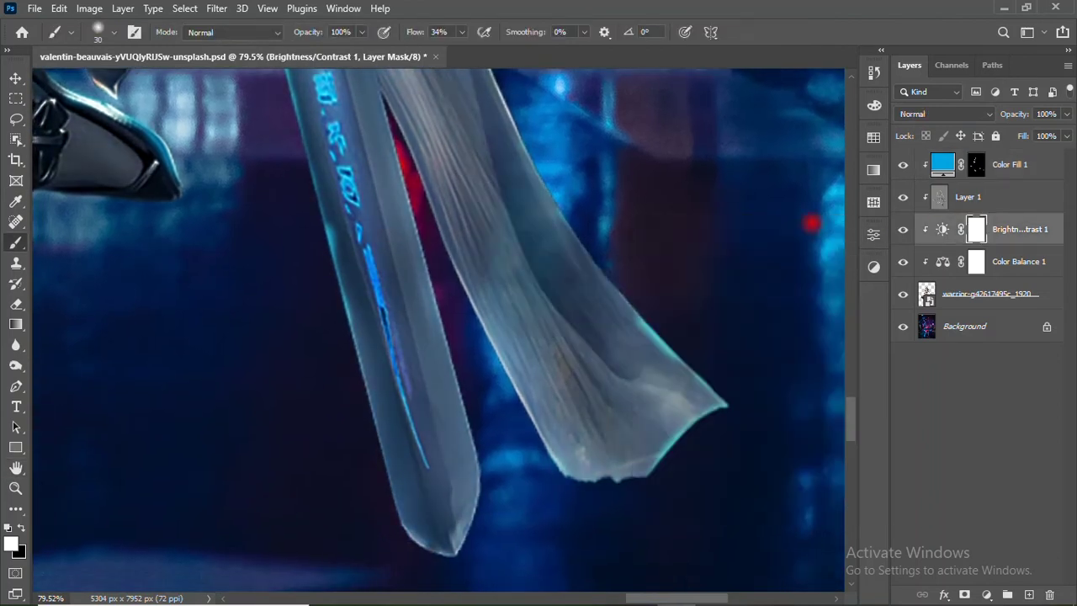
left_click(1009, 164)
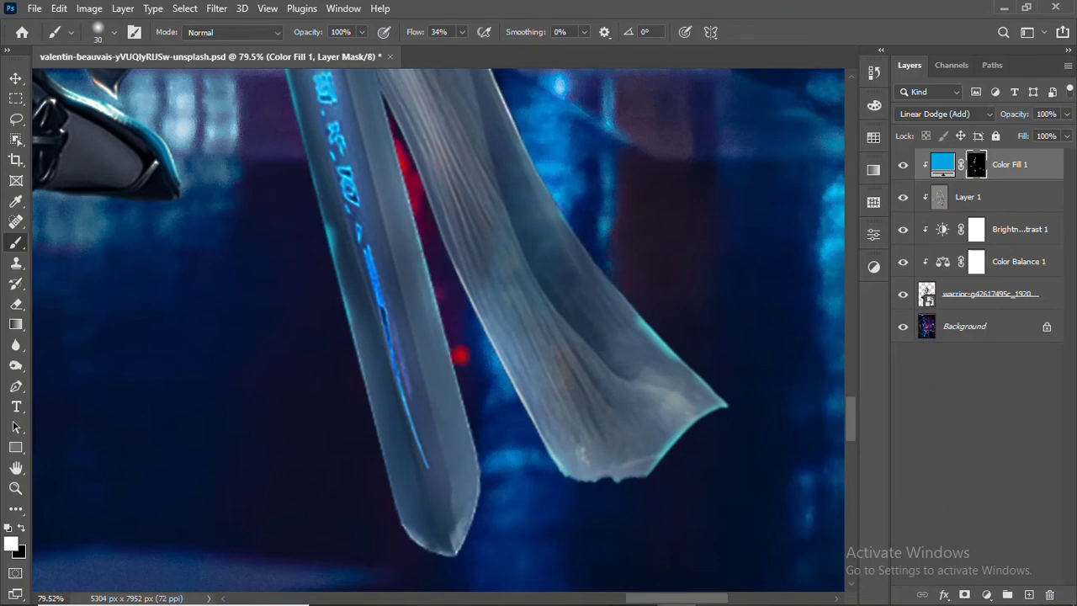
key("bracketleft")
scroll(479, 505, "up", 10)
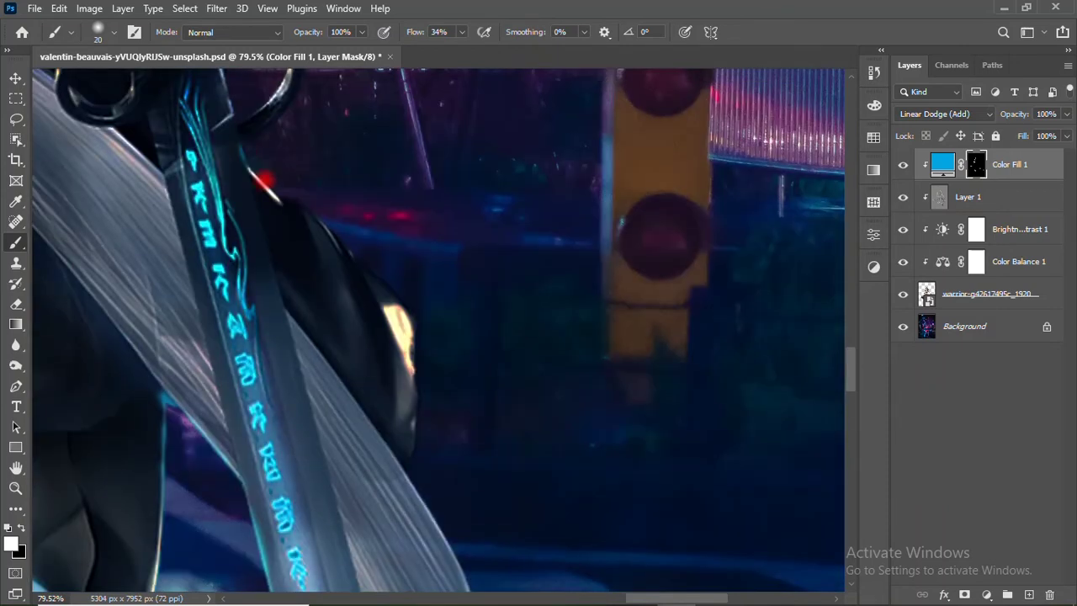
left_click_drag(330, 226, 413, 317)
scroll(438, 328, "up", 3)
scroll(438, 328, "up", 3)
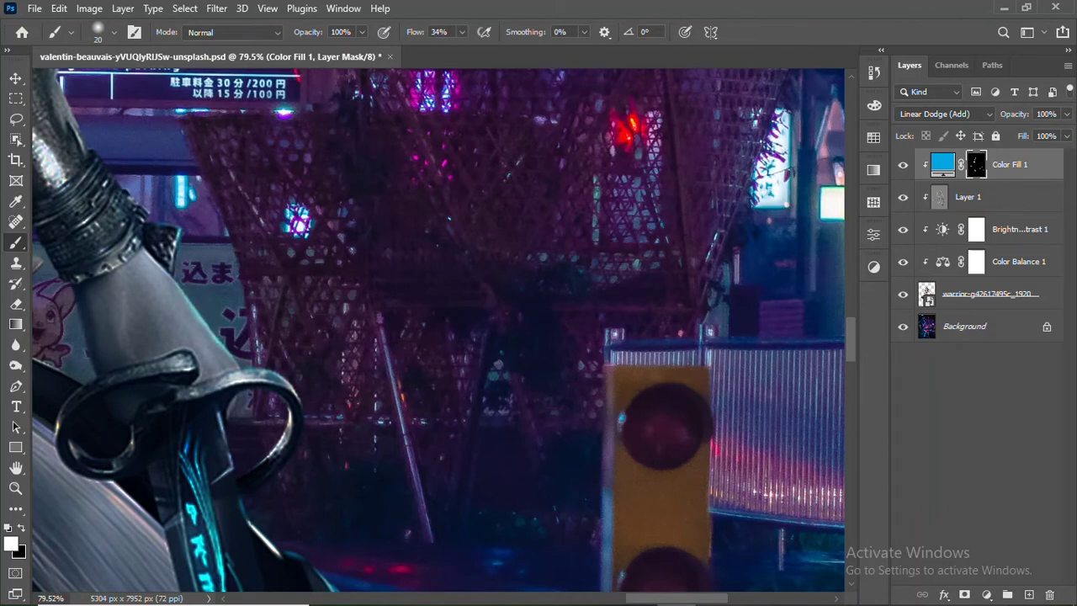
Paint a cyan highlight strand along the warrior's hair
scroll(438, 328, "up", 2)
scroll(437, 328, "left", 8)
scroll(437, 328, "up", 4)
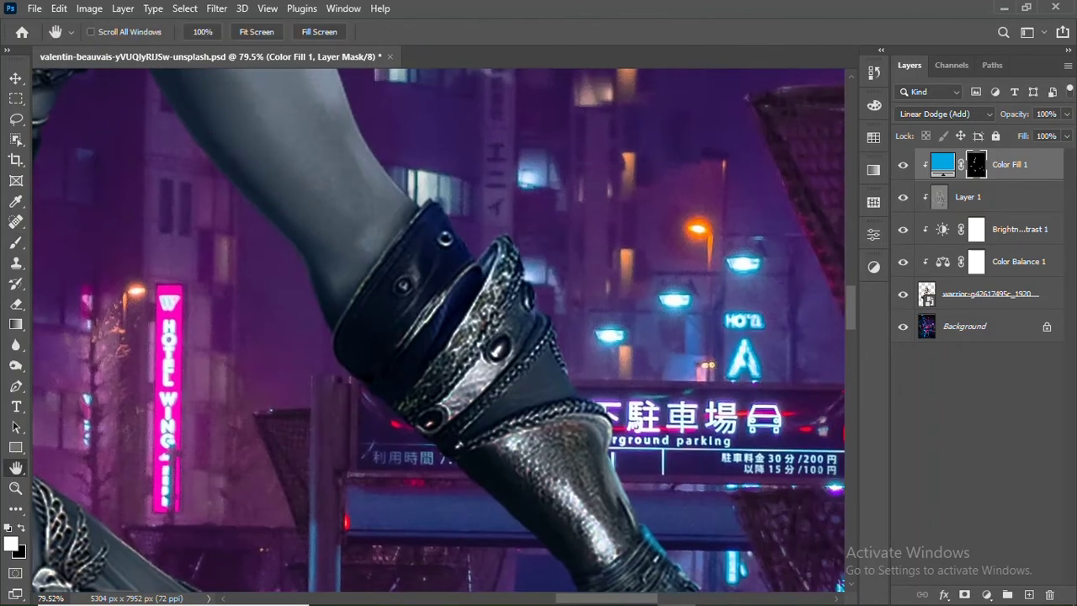
scroll(437, 328, "down", 3)
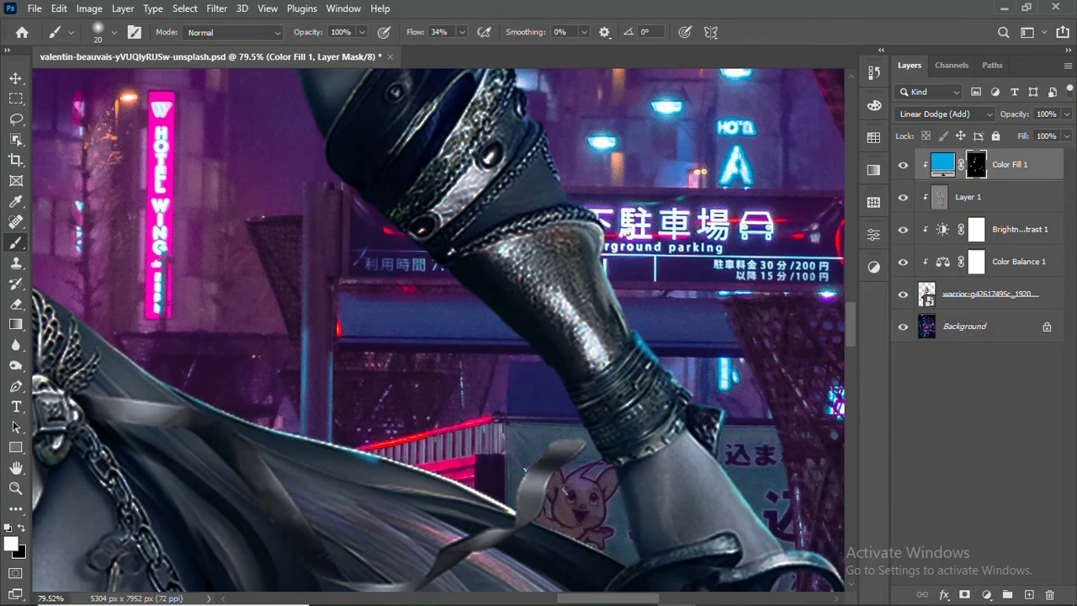
scroll(499, 251, "up", 2)
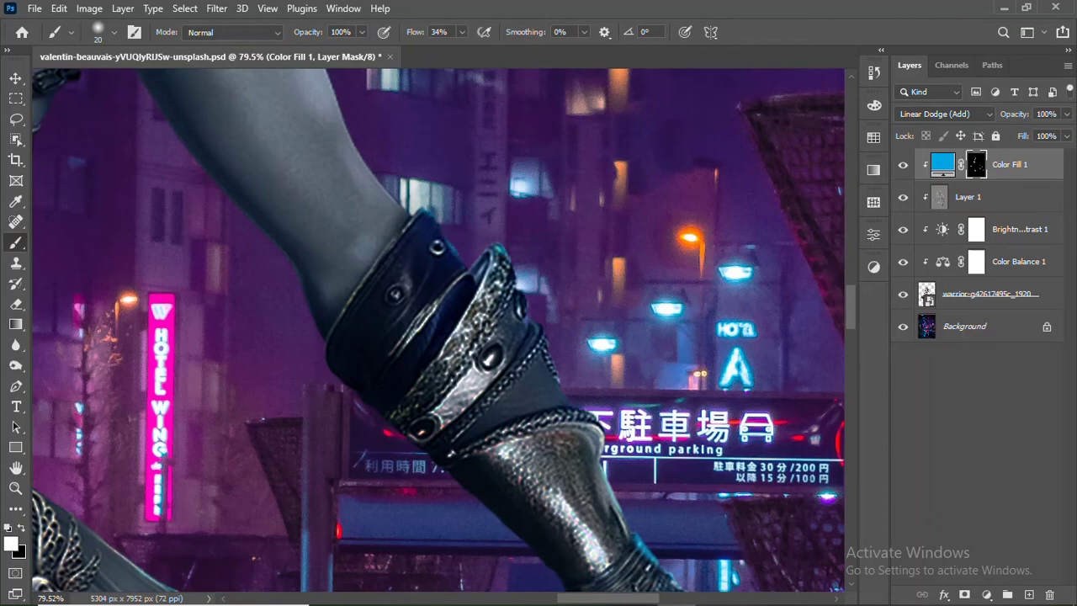
scroll(543, 270, "down", 1)
scroll(647, 483, "up", 3)
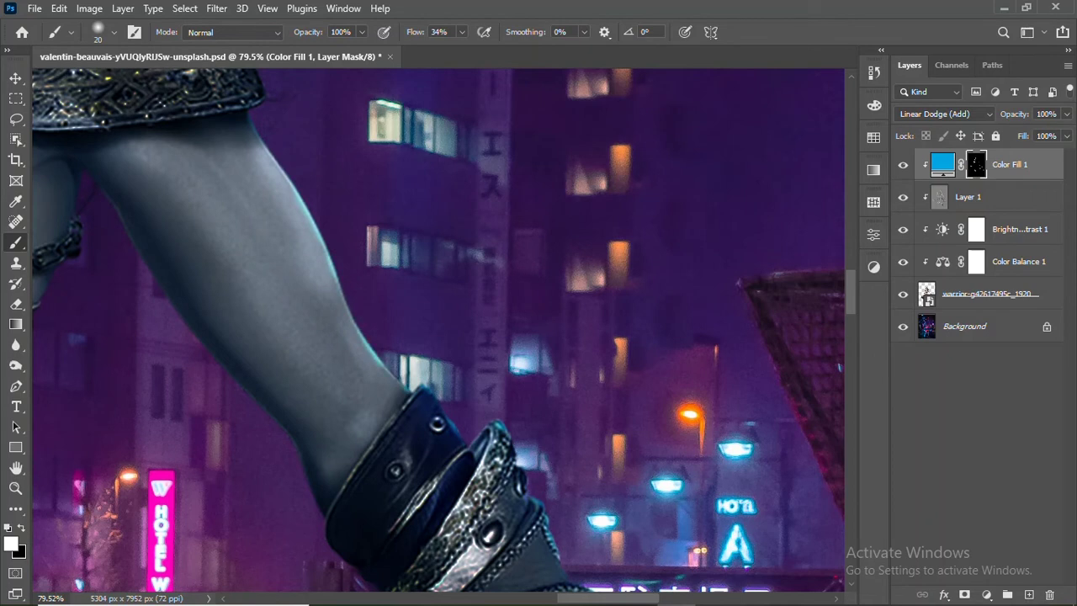
scroll(264, 223, "up", 2)
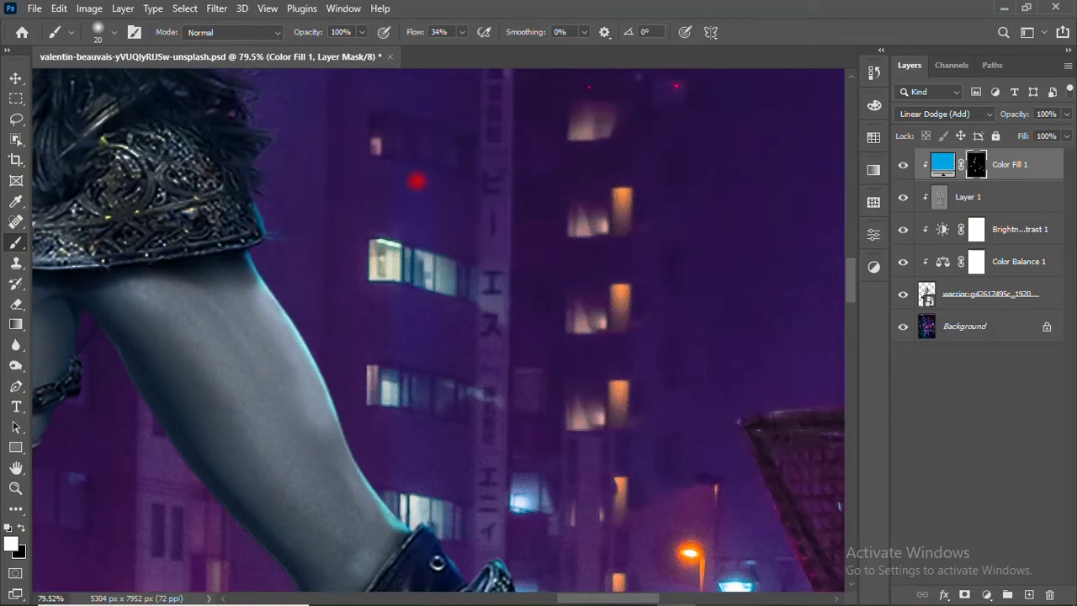
scroll(284, 207, "up", 2)
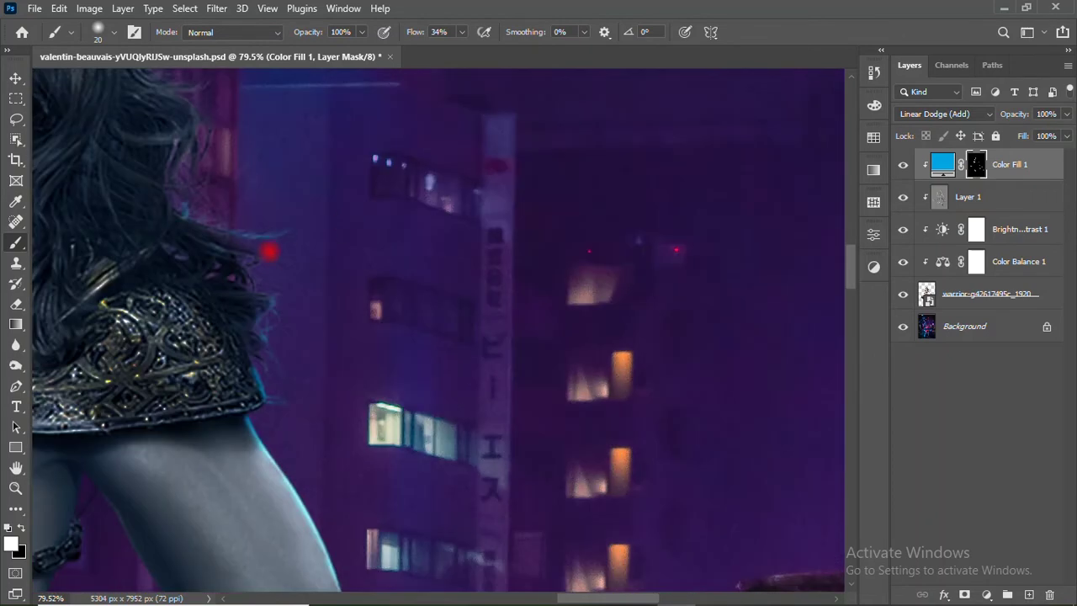
scroll(263, 268, "up", 2)
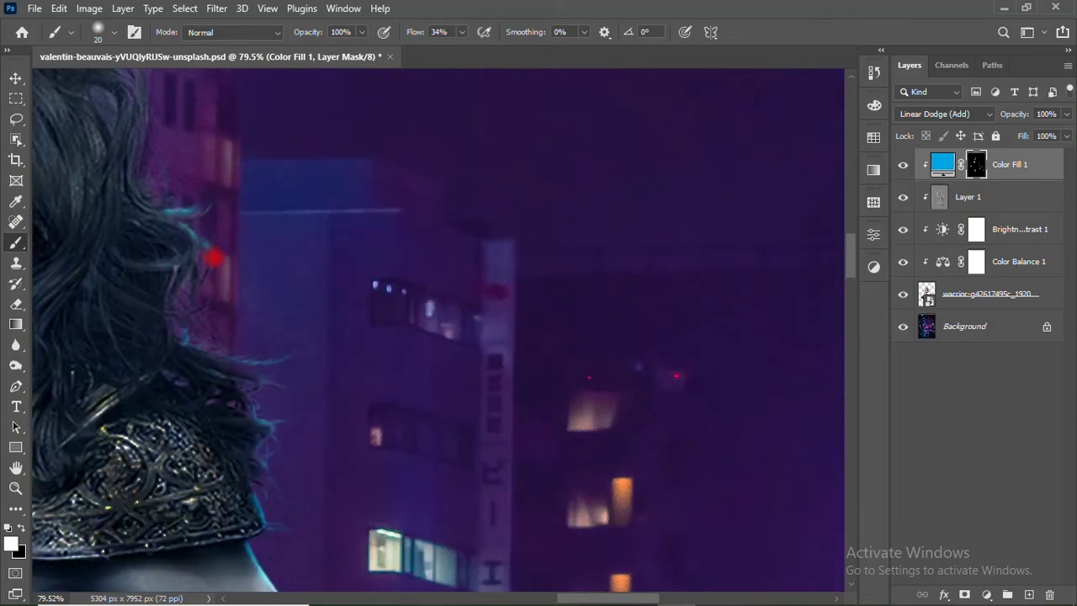
scroll(162, 216, "up", 2)
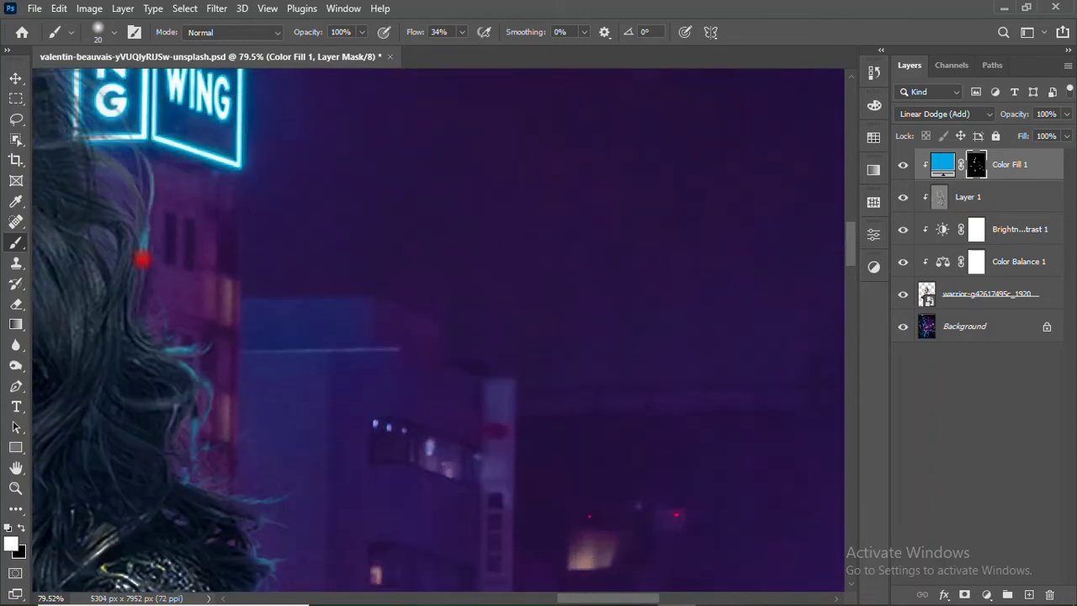
scroll(146, 276, "up", 1)
mouse_move(105, 227)
left_mouse_down()
mouse_move(145, 271)
mouse_move(139, 330)
mouse_move(156, 438)
left_mouse_up()
Add cyan rim light along the top of the hair and the torso's right edge
key("h")
left_click_drag(126, 253, 488, 403)
key("b")
mouse_move(185, 137)
left_mouse_down()
mouse_move(336, 161)
mouse_move(391, 210)
mouse_move(420, 277)
left_mouse_up()
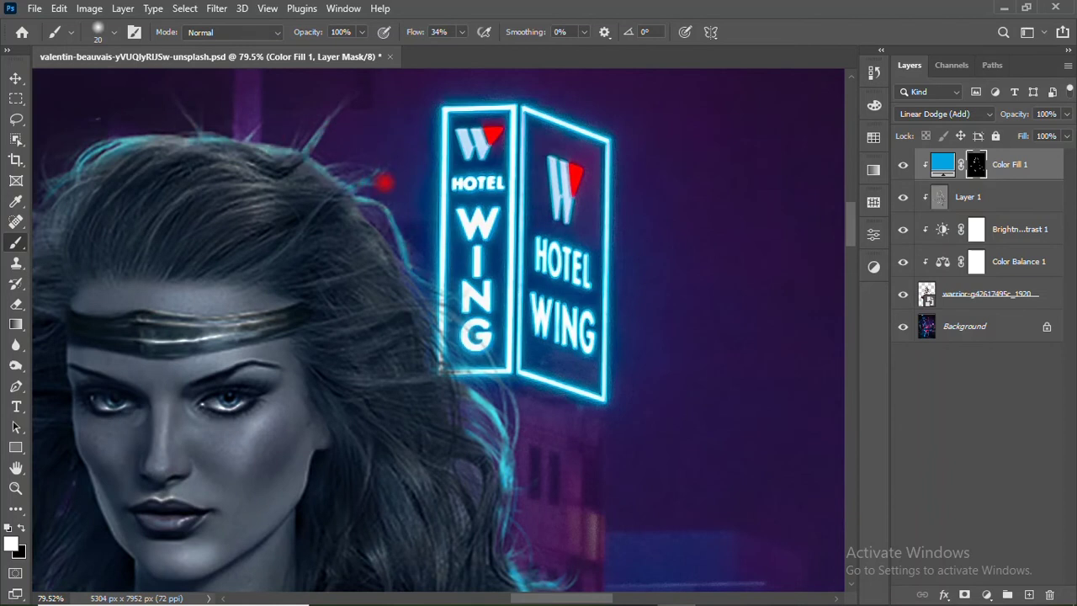
scroll(353, 160, "down", 3)
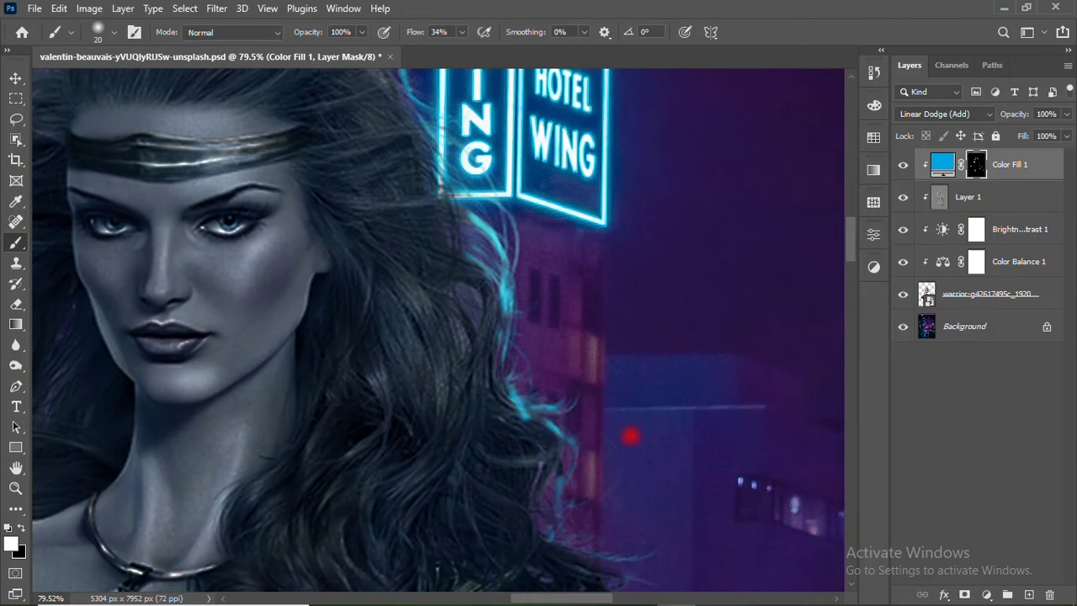
scroll(594, 507, "down", 2)
scroll(449, 314, "down", 6)
scroll(505, 252, "down", 2)
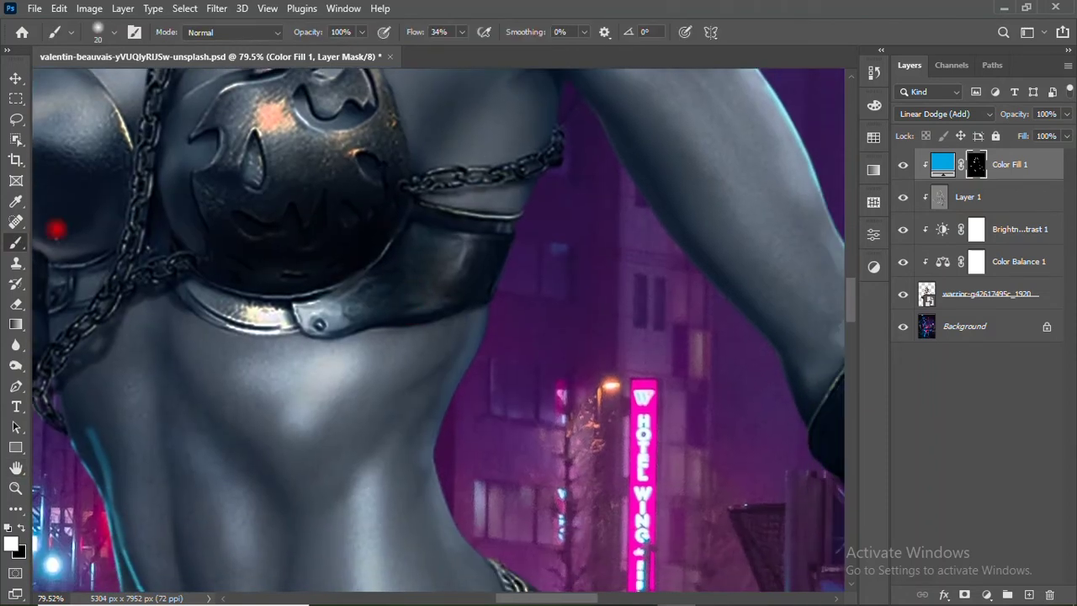
left_click_drag(520, 229, 493, 320)
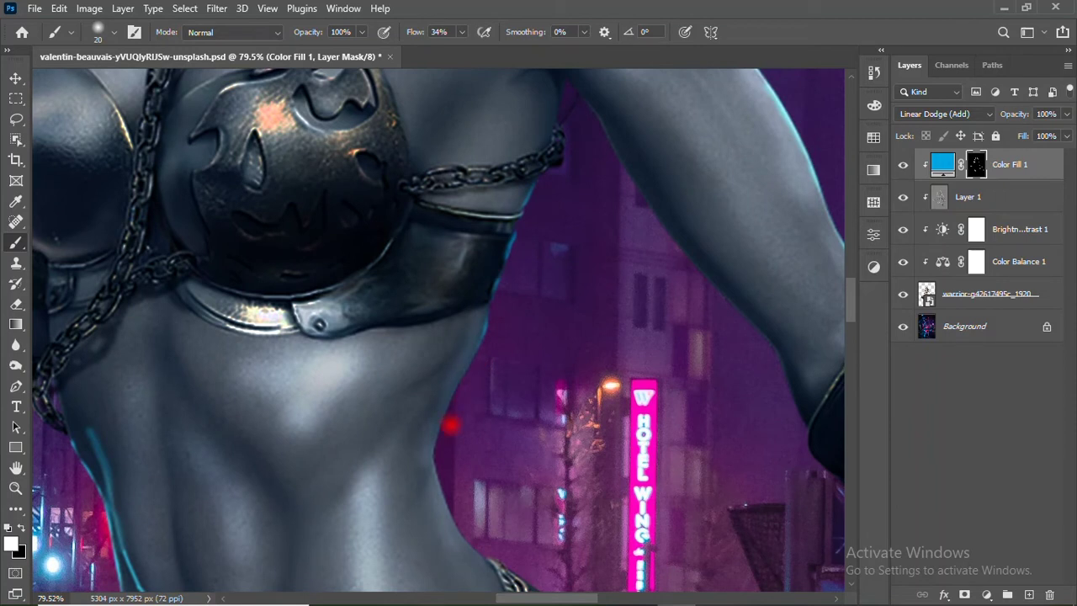
scroll(451, 424, "down", 3)
scroll(441, 330, "down", 1)
scroll(440, 330, "down", 1)
Change the copied fill layer to magenta and invert its mask to black
left_click_drag(1010, 164, 1028, 595)
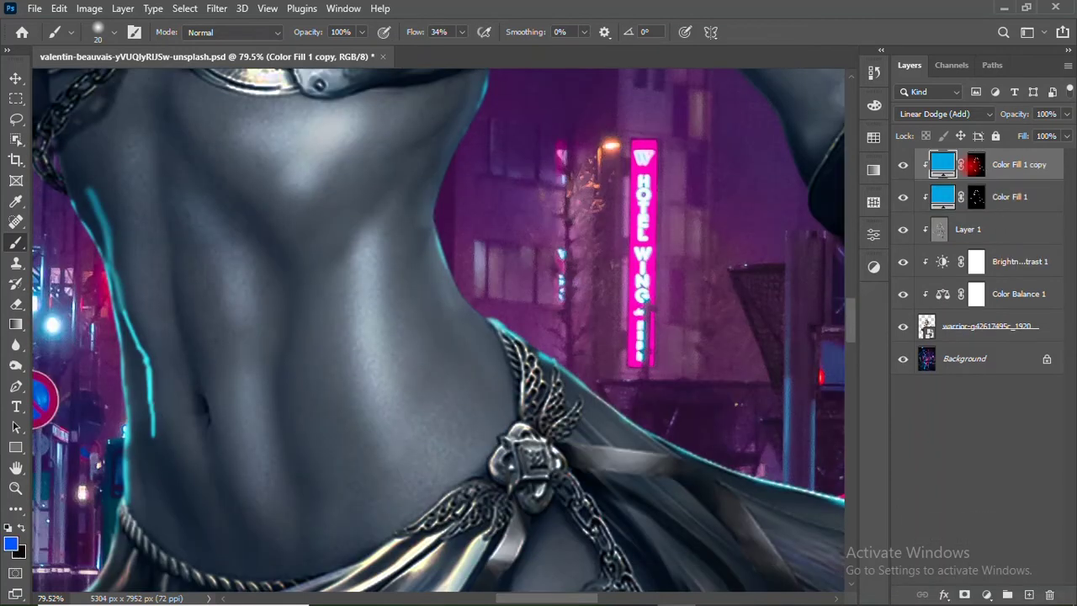
key("ctrl+i")
double_click(942, 164)
left_click(1034, 143)
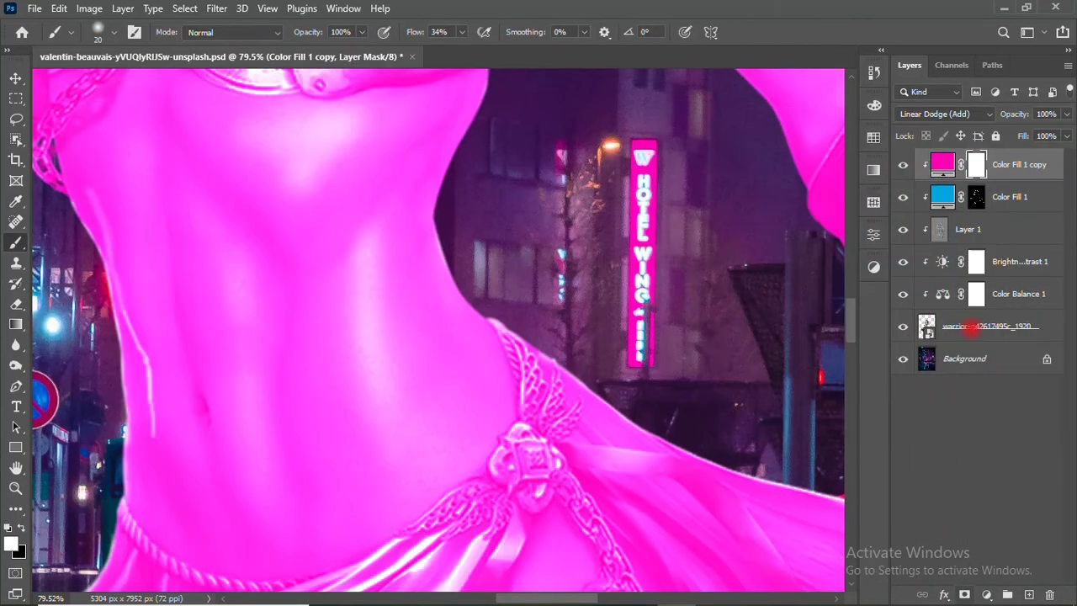
double_click(1034, 164)
left_click(1011, 173)
key("ctrl+i")
Paint magenta glow along the shoulder, body edge and hair's right edge at 53% flow
left_click_drag(494, 89, 477, 135)
key("shift+5")
key("shift+3")
mouse_move(440, 215)
left_mouse_down()
mouse_move(456, 295)
mouse_move(574, 364)
left_mouse_up()
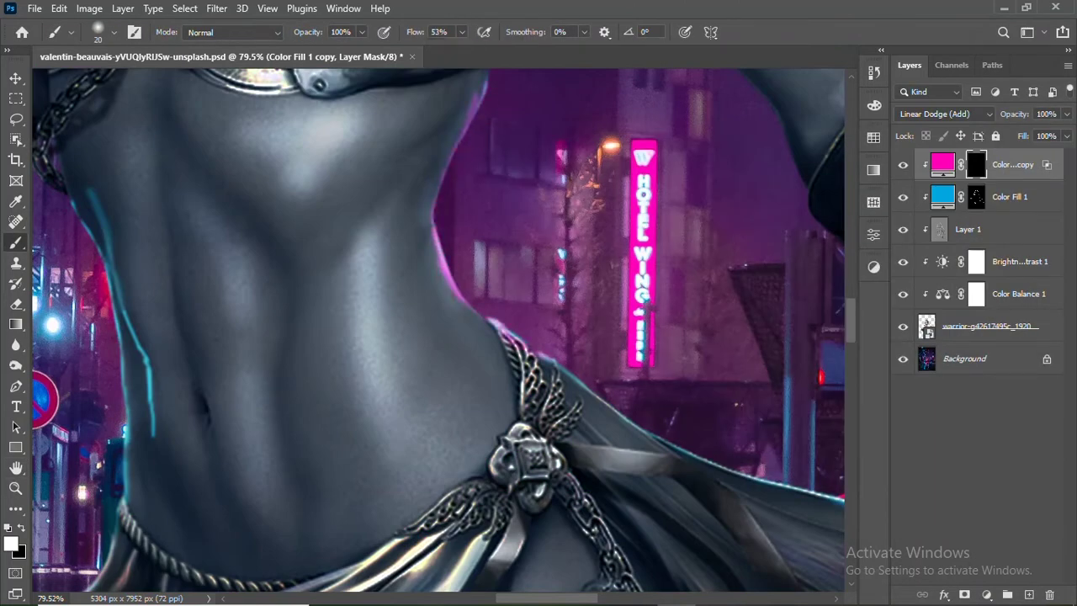
mouse_move(505, 302)
left_mouse_down()
mouse_move(378, 303)
mouse_move(547, 302)
left_mouse_up()
key("bracketright")
key("bracketright")
key("bracketright")
key("bracketright")
left_click_drag(547, 105, 584, 235)
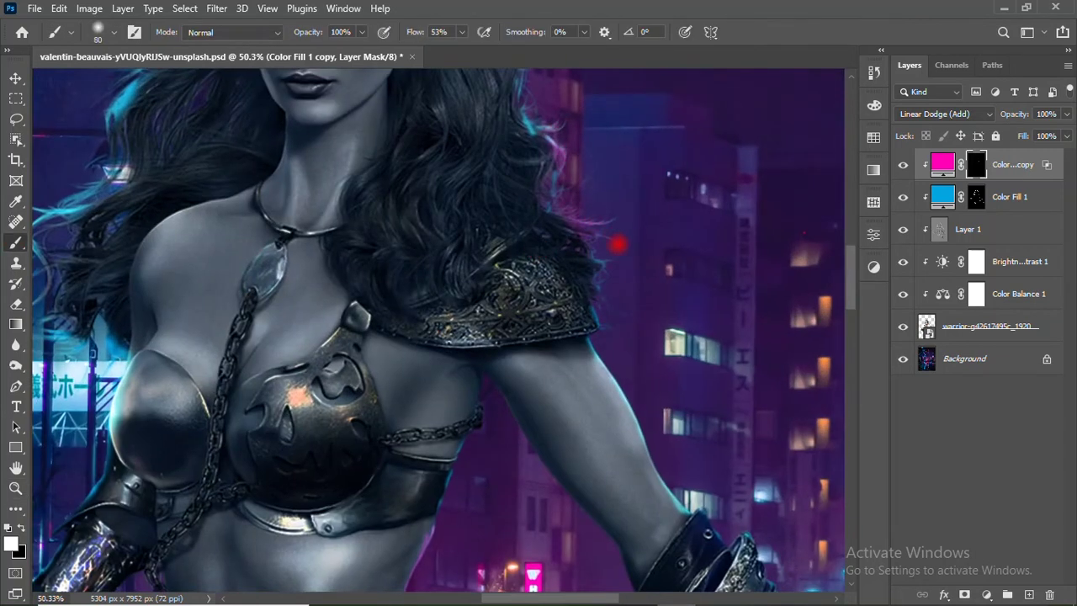
key("bracketleft")
key("bracketleft")
key("bracketleft")
Paint a faint magenta glow along the arm edge
left_click_drag(617, 308, 637, 394)
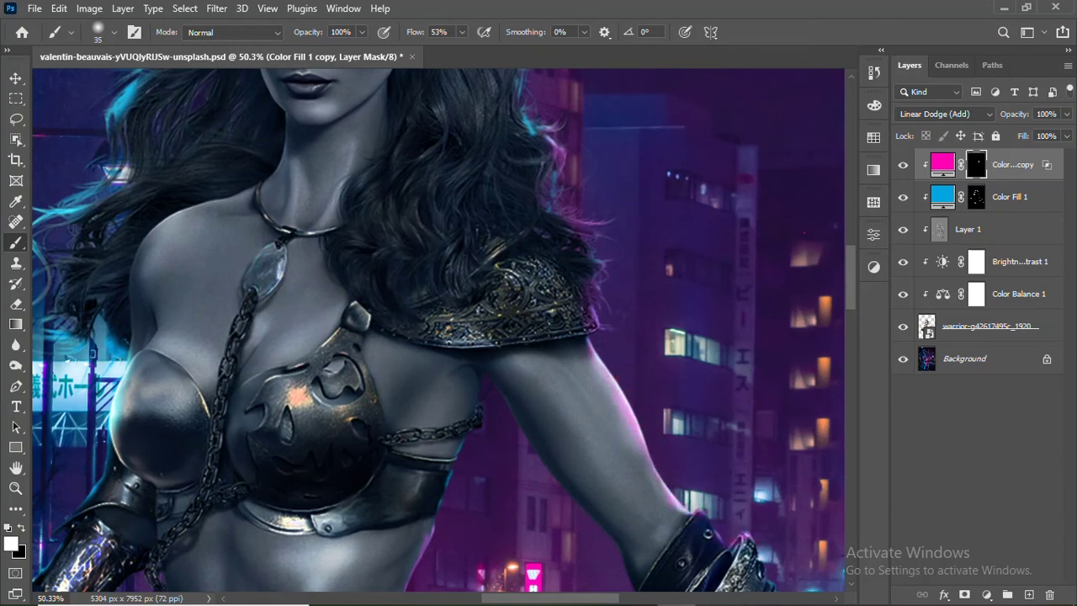
scroll(567, 334, "up", 3)
scroll(535, 179, "up", 3)
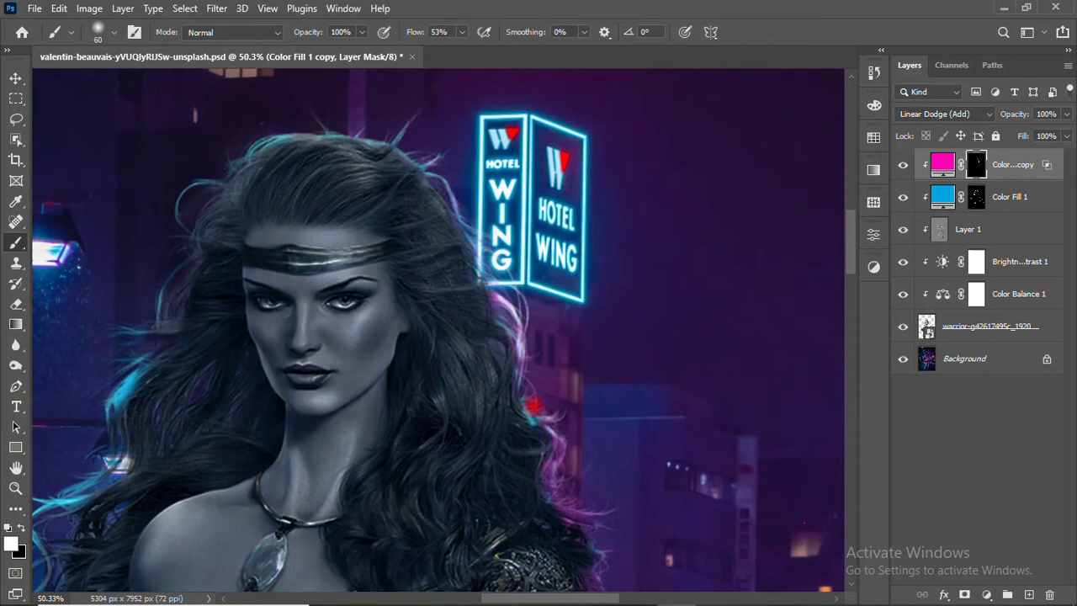
scroll(568, 421, "down", 5)
scroll(639, 404, "down", 1)
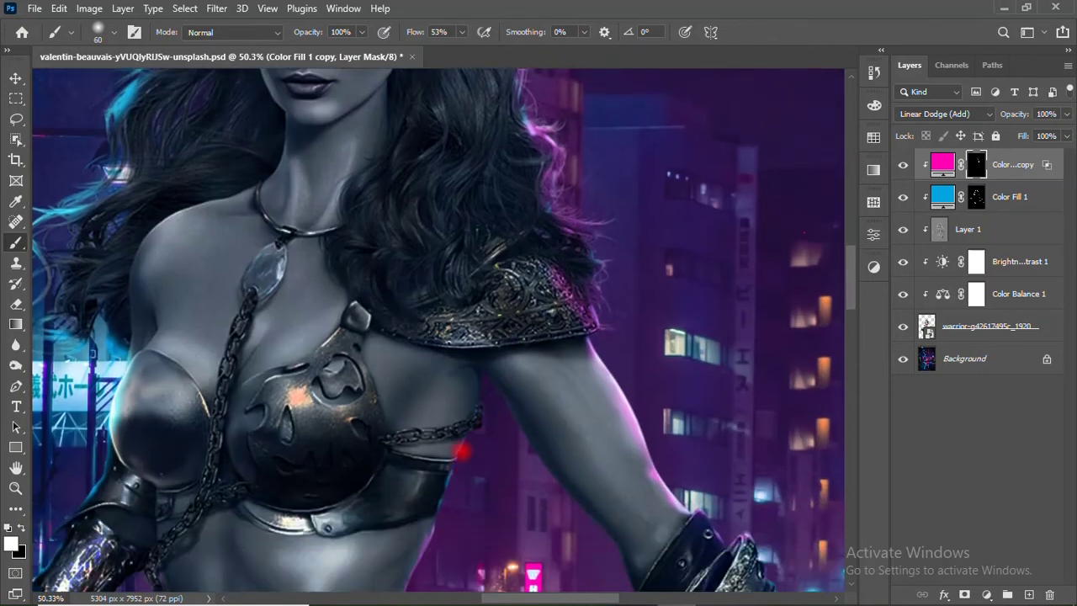
scroll(462, 451, "down", 5)
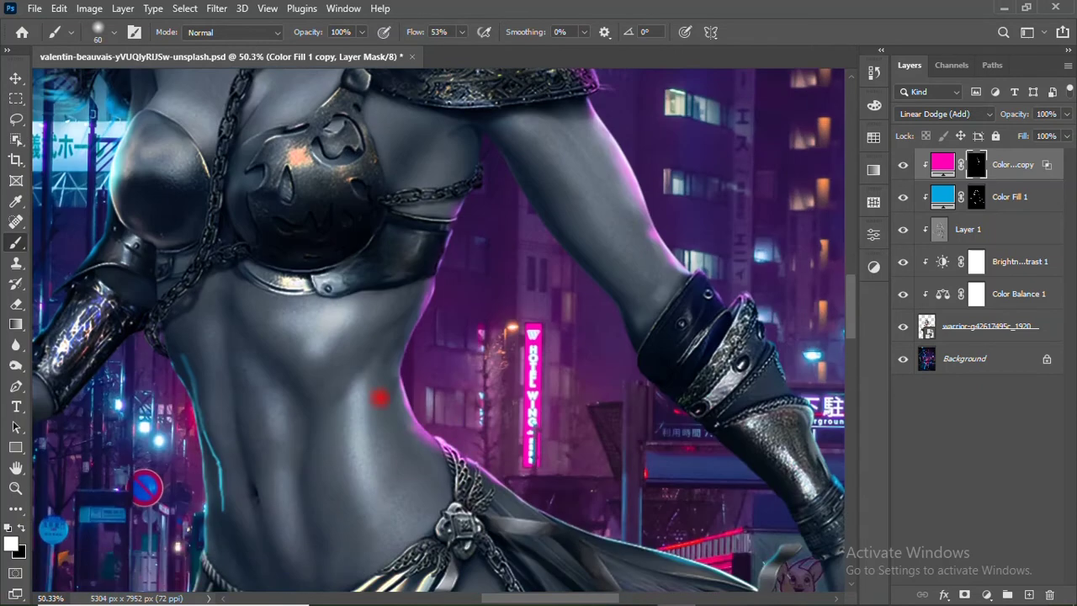
scroll(437, 328, "down", 5)
Add faint magenta glow along the forearm bracer, hand and wrist
left_click_drag(741, 403, 252, 252)
key("ctrl+0")
key("z")
left_click_drag(400, 353, 471, 354)
key("b")
left_click_drag(543, 316, 518, 266)
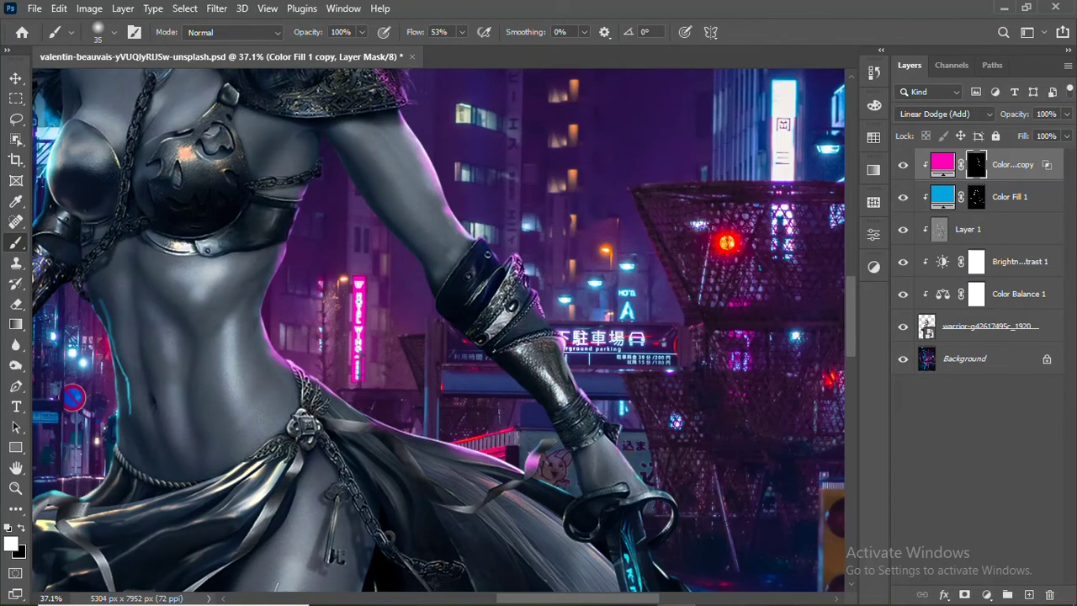
left_click_drag(599, 429, 633, 469)
scroll(659, 492, "down", 3)
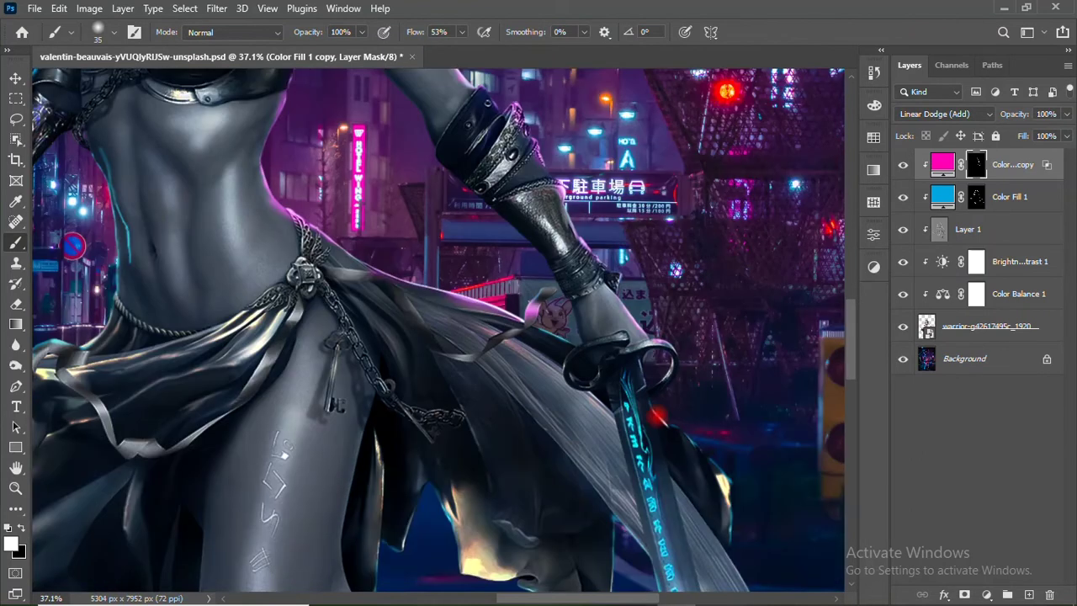
scroll(437, 328, "down", 1)
scroll(437, 328, "up", 1)
scroll(437, 328, "up", 2)
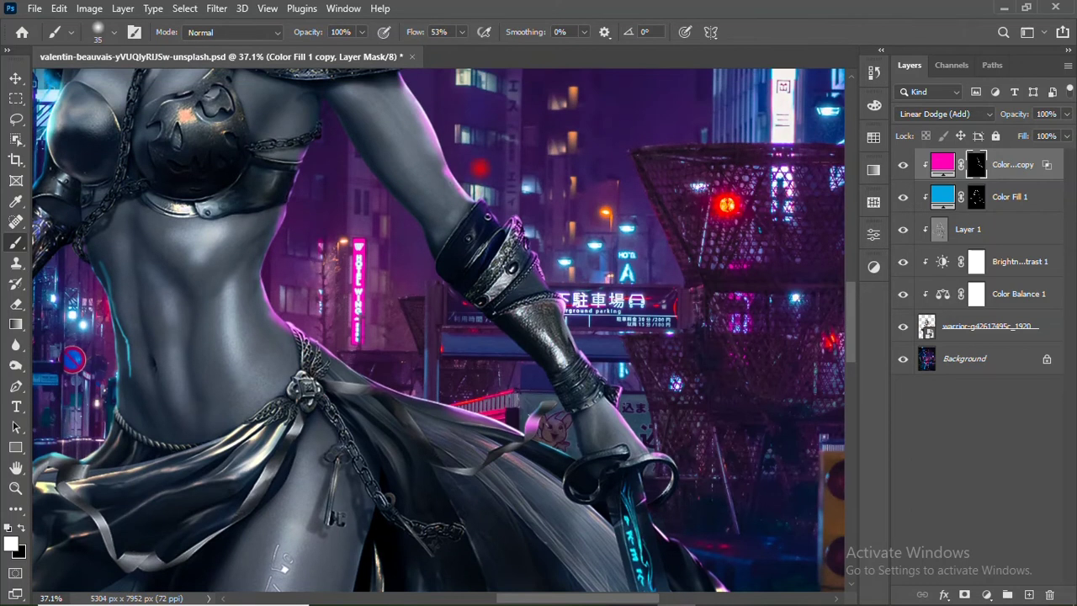
scroll(442, 354, "down", 7)
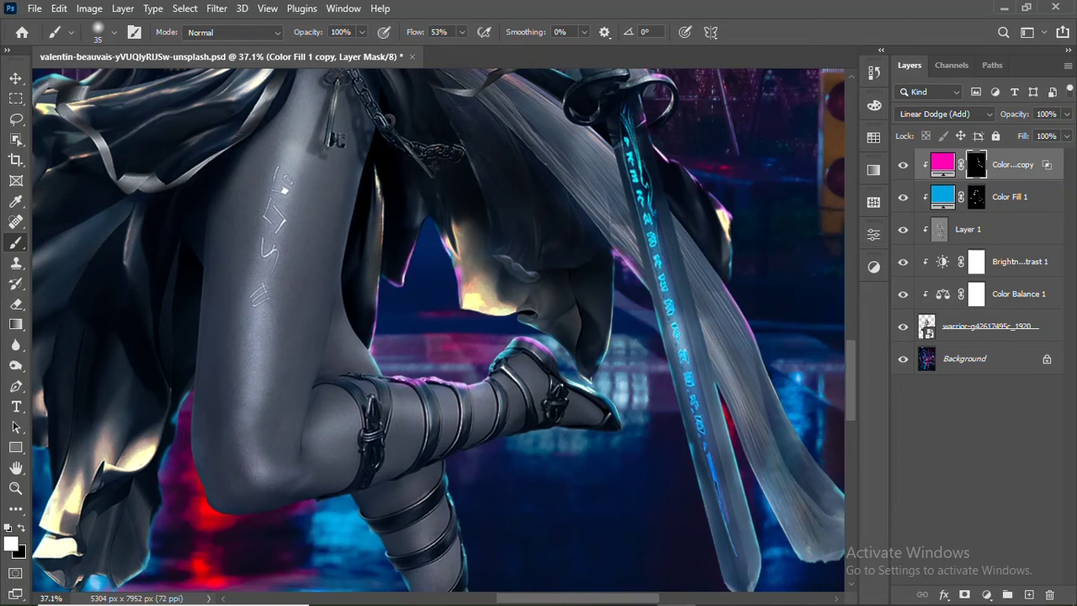
scroll(438, 336, "down", 5)
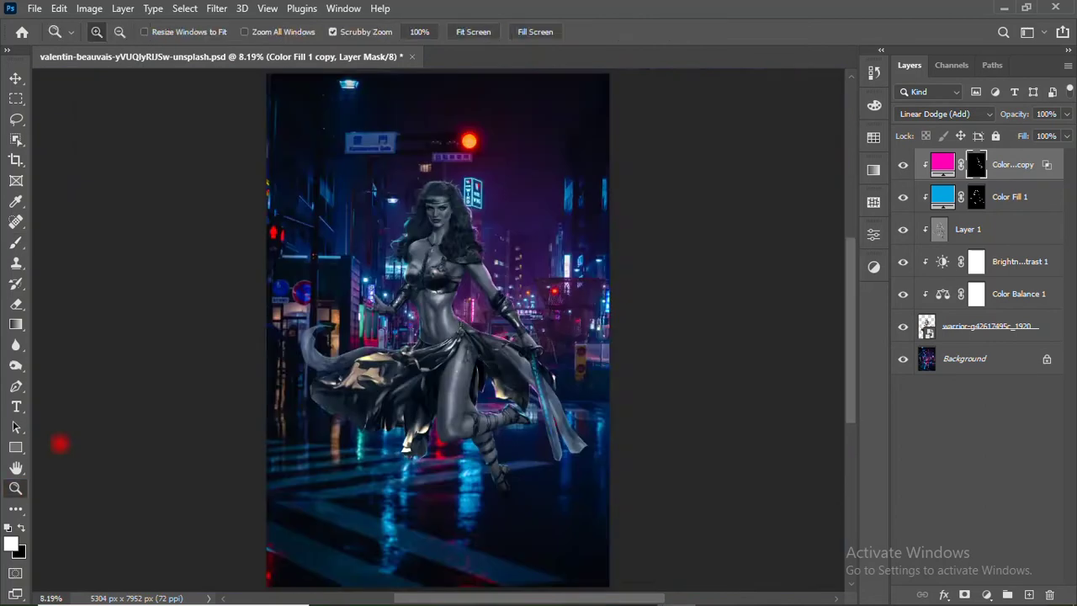
scroll(438, 336, "up", 6)
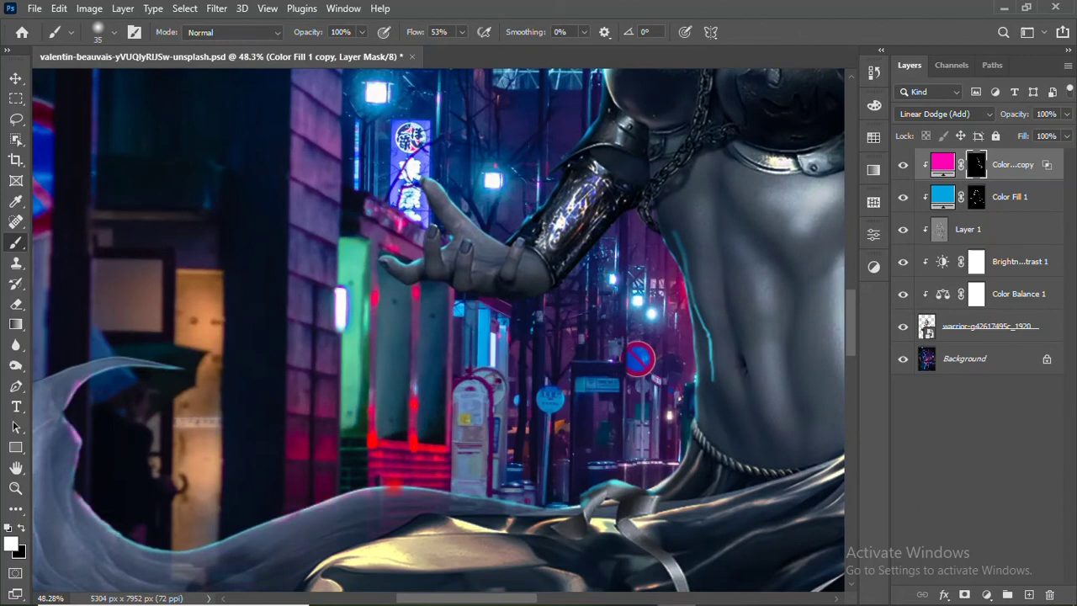
Duplicate the magenta fill layer, keep its colour, and set the copy to Color Dodge
key("ctrl+0")
key("v")
key("ctrl+j")
double_click(942, 164)
left_click(1017, 144)
left_click(942, 113)
left_click(917, 257)
right_click(967, 164)
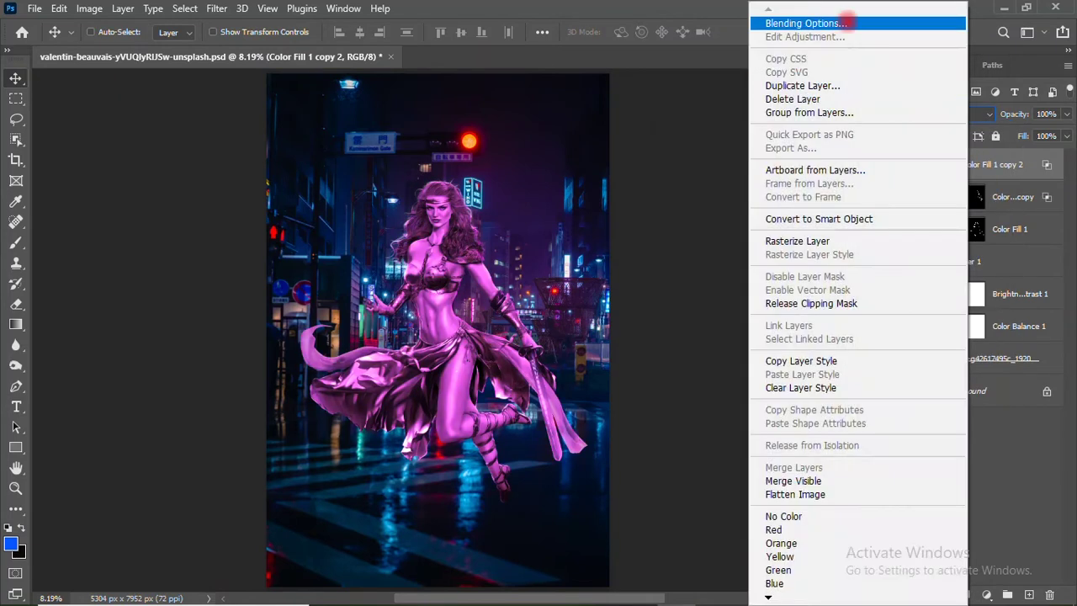
left_click(875, 17)
left_click(994, 173)
left_click(942, 114)
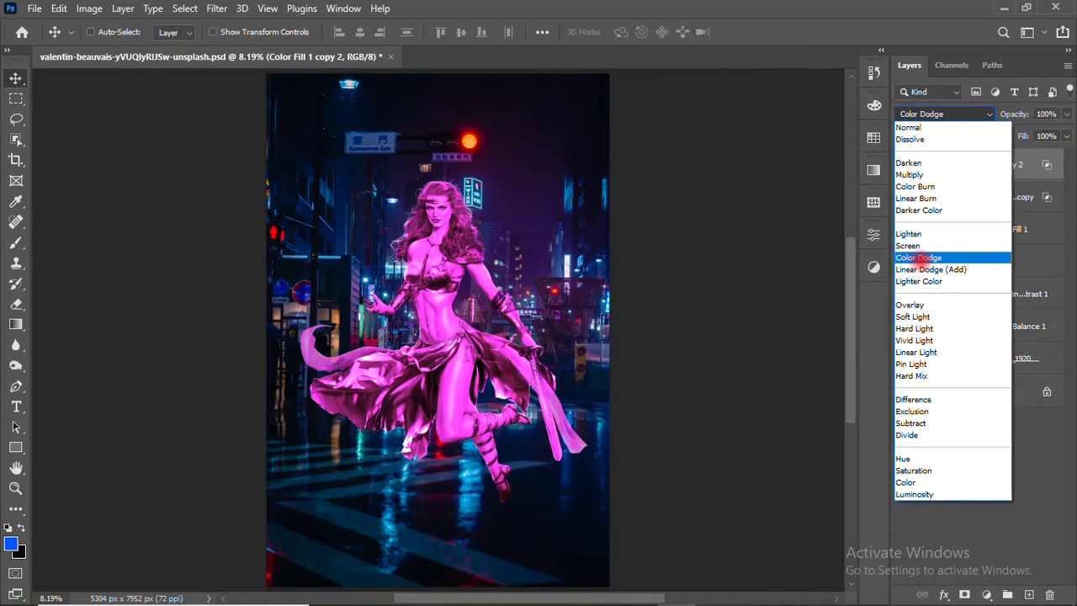
Zoom in on the warrior and recheck the new fill's colour, leaving it unchanged
key("Escape")
key("z")
left_click(462, 341)
left_click(494, 243)
double_click(942, 164)
left_click(1016, 144)
With a small white brush, paint magenta Color Dodge glow through the mask onto the warrior's shoulder, torso and legs
key("b")
key("d")
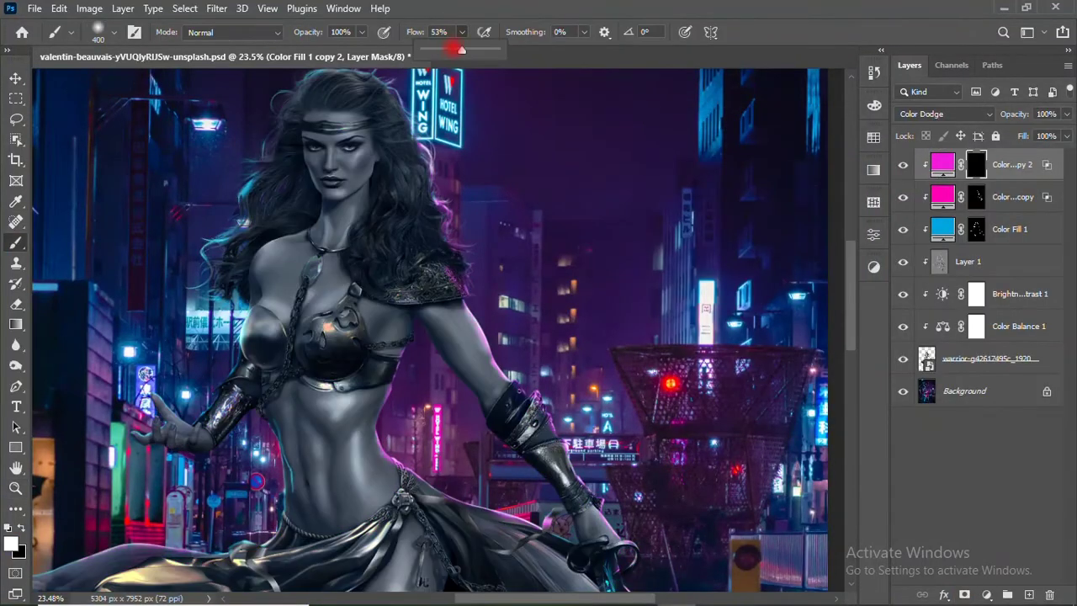
key("bracketleft")
key("bracketleft")
key("bracketleft")
mouse_move(461, 328)
left_mouse_down()
mouse_move(496, 349)
mouse_move(476, 342)
left_mouse_up()
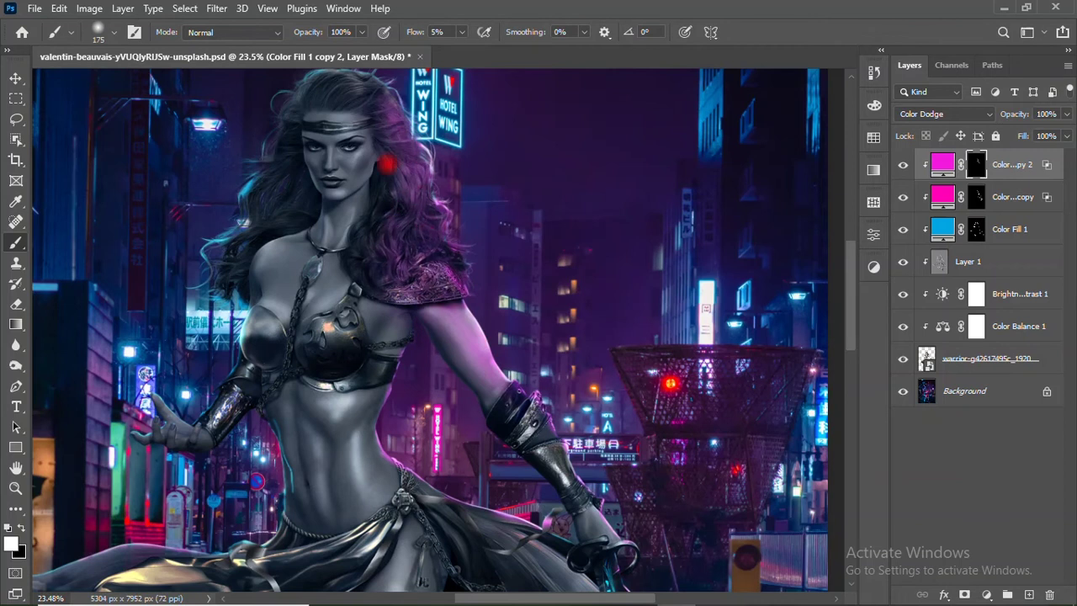
scroll(429, 277, "up", 2)
key("bracketleft")
key("bracketleft")
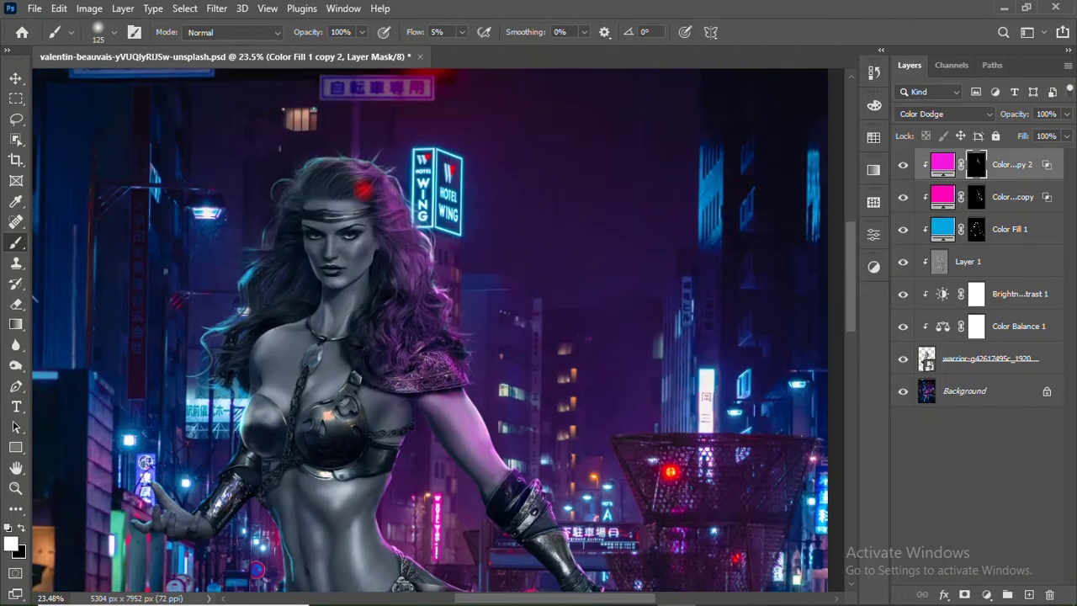
scroll(402, 217, "down", 4)
scroll(461, 249, "down", 1)
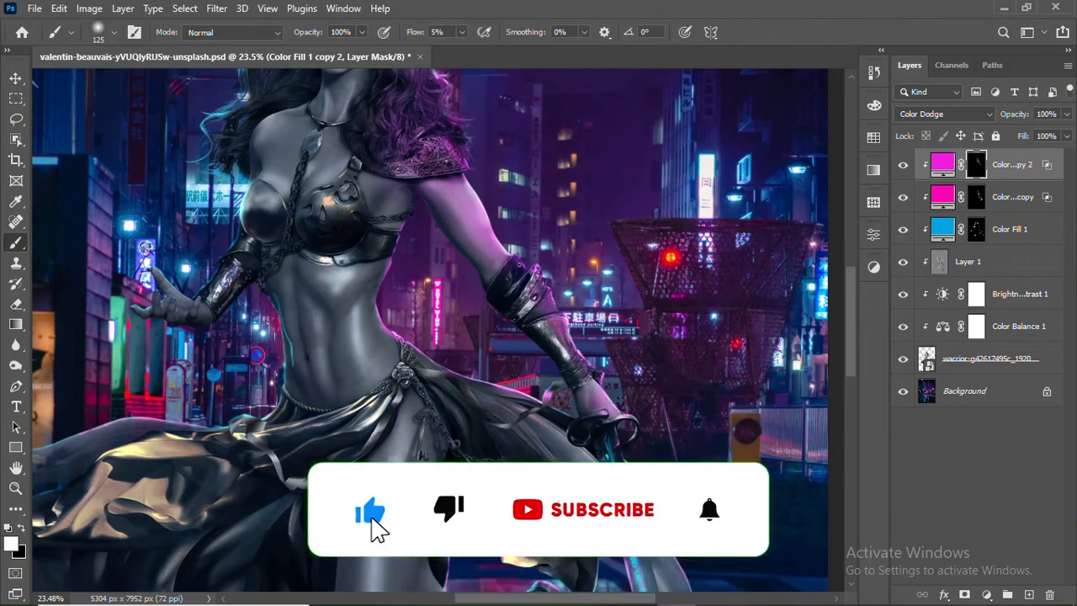
scroll(623, 425, "down", 3)
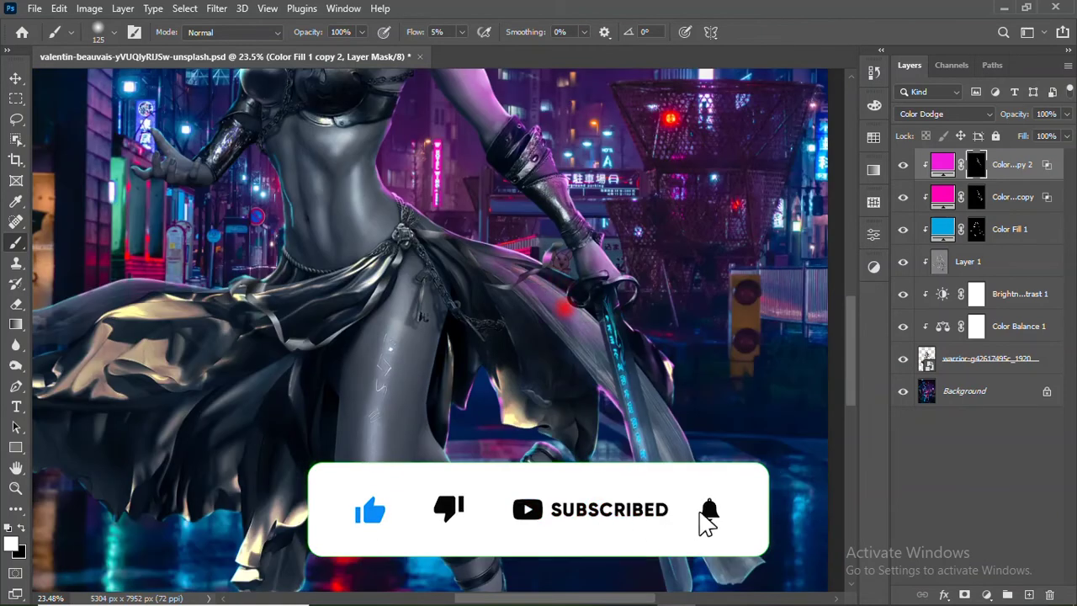
scroll(446, 421, "down", 1)
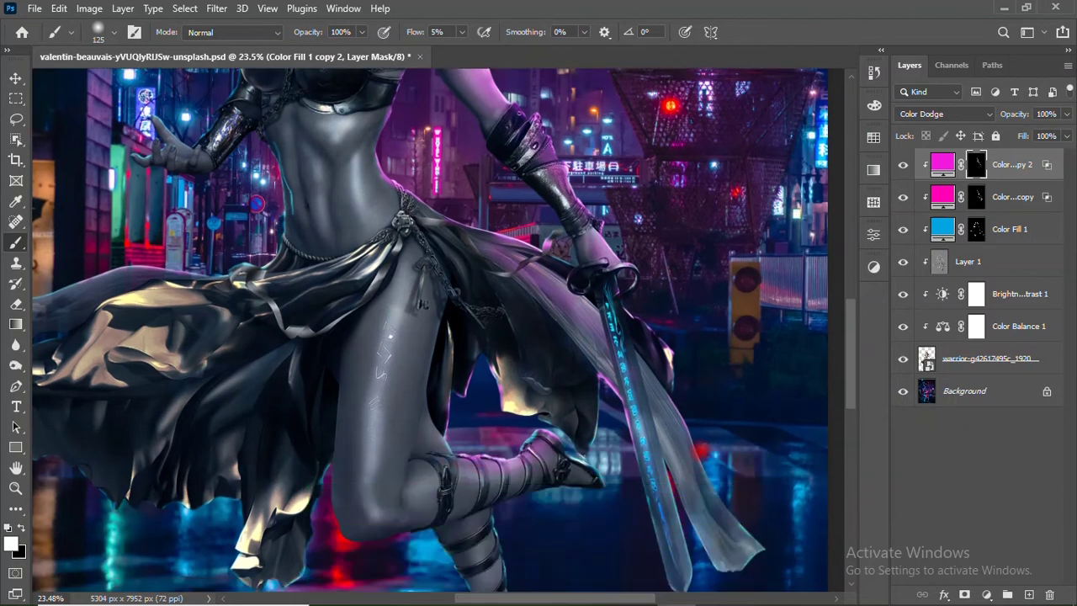
scroll(705, 462, "up", 3)
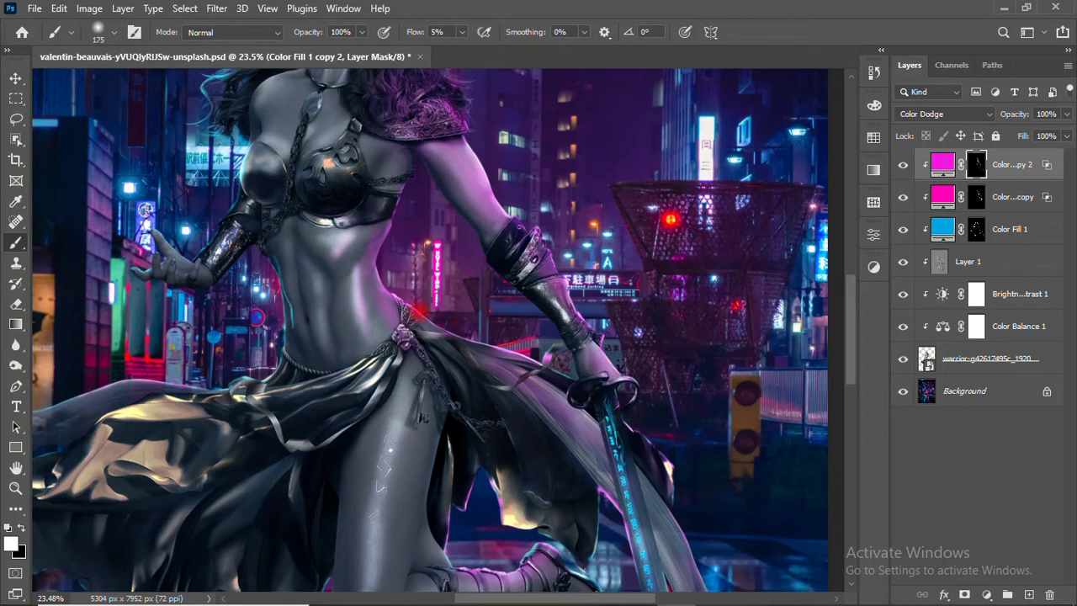
key("ctrl+0")
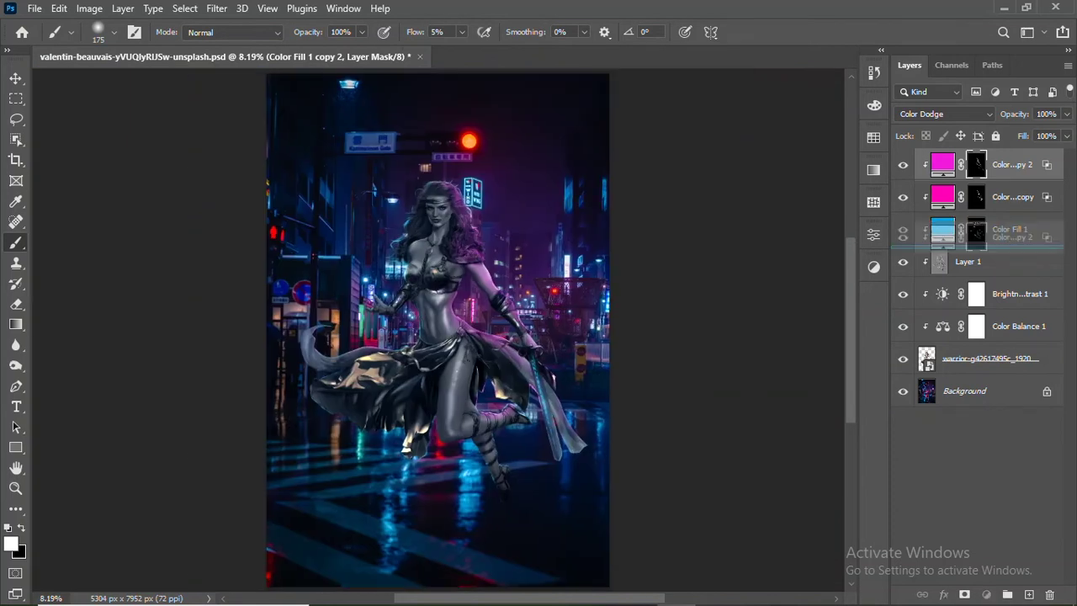
Duplicate the glow layer as a blue Color Dodge fill hidden by an inverted mask
key("ctrl+j")
double_click(942, 164)
left_click(1016, 145)
left_click(946, 114)
left_click(921, 254)
key("ctrl+i")
Paint blue glow onto the warrior's upper chest, lower leg and sword blade
key("z")
left_click_drag(395, 263, 454, 263)
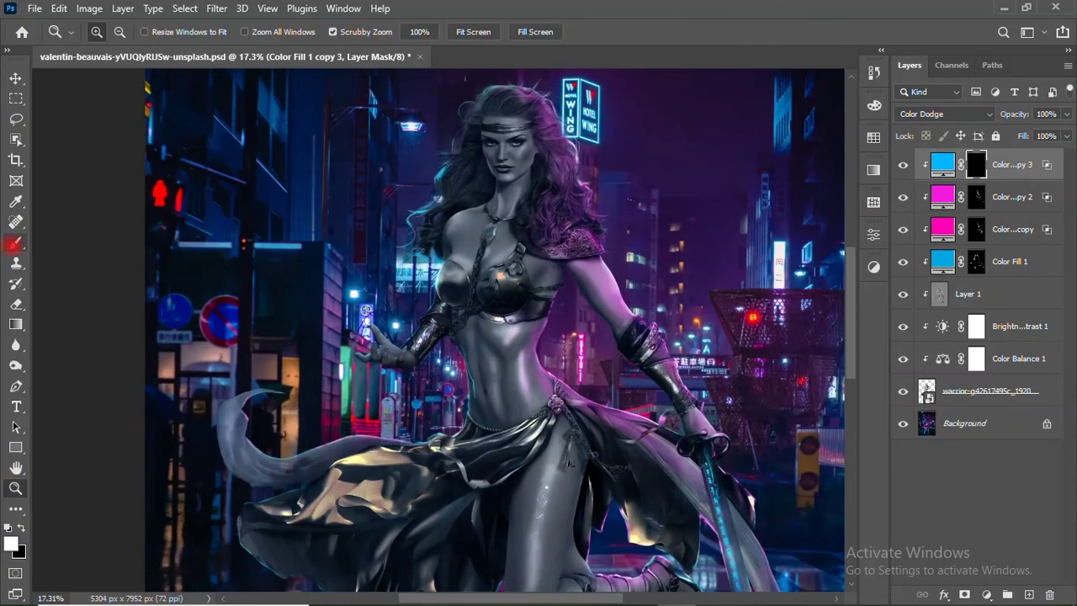
key("b")
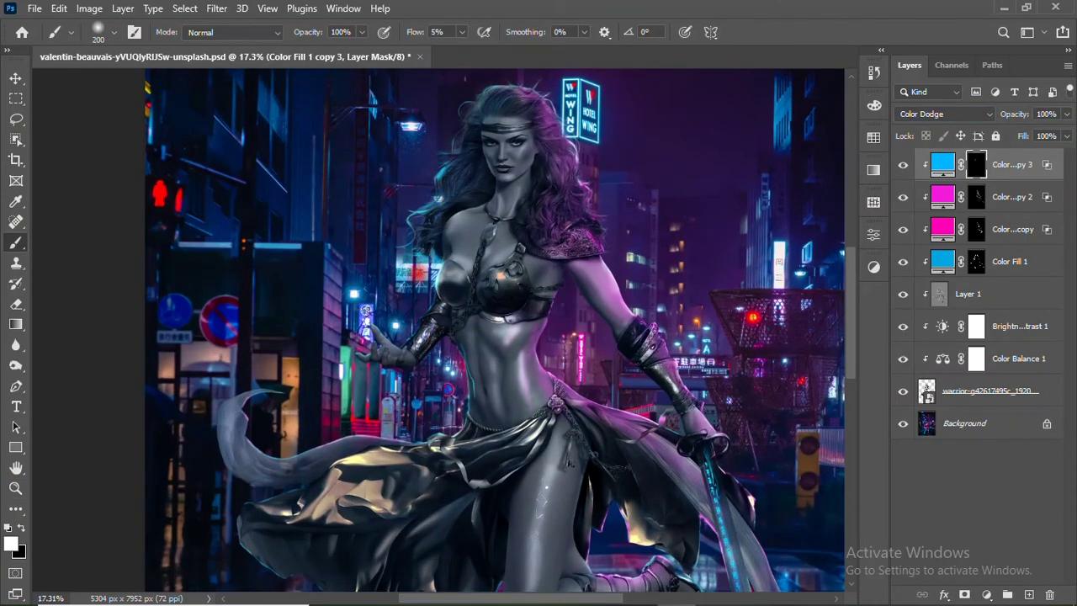
left_click_drag(428, 273, 452, 242)
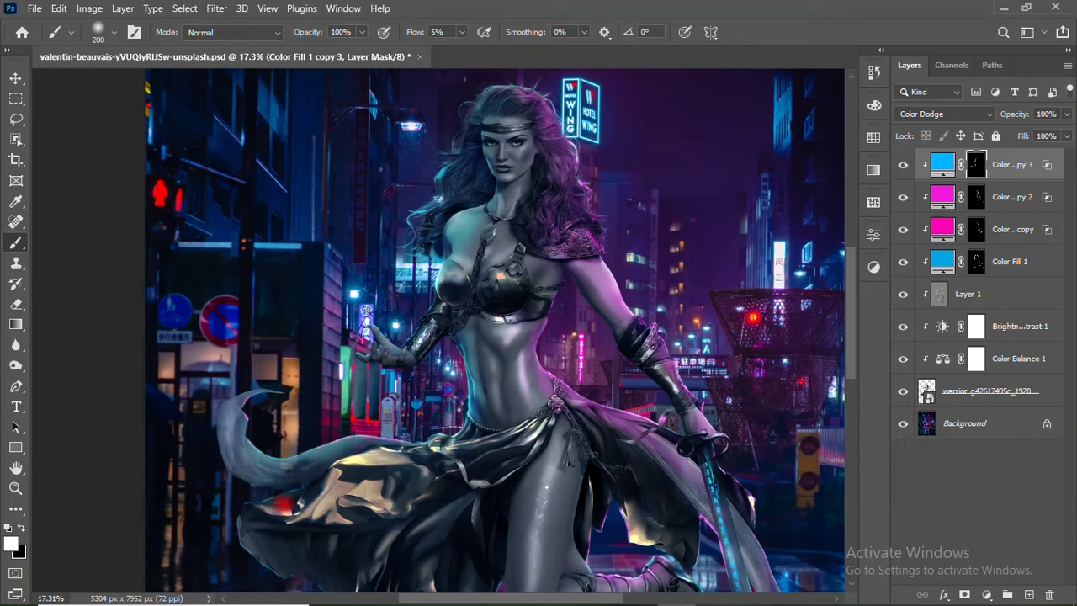
scroll(302, 556, "down", 3)
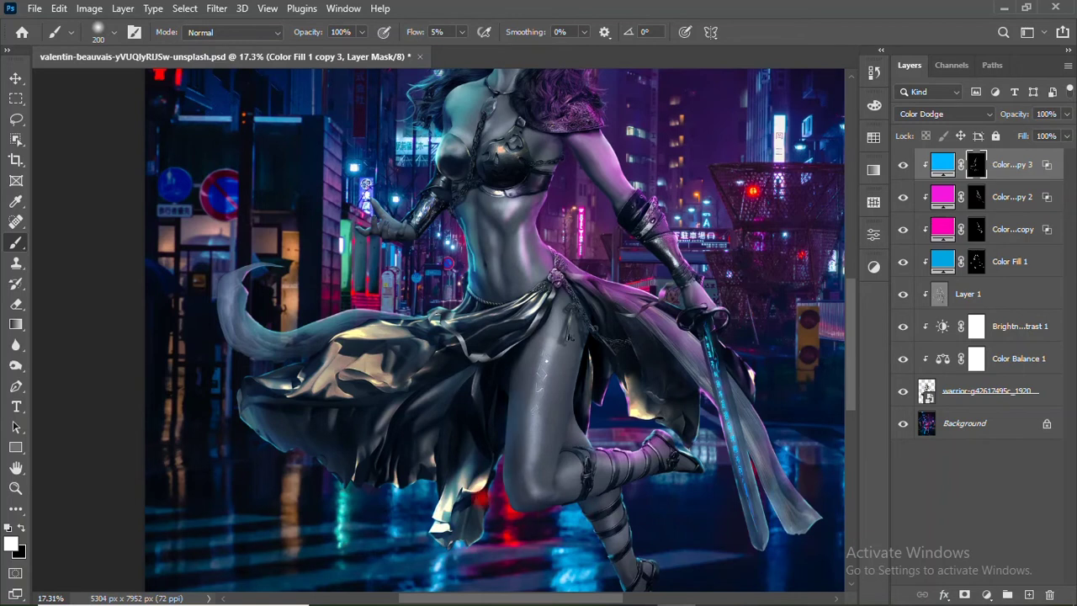
scroll(498, 466, "down", 2)
left_click_drag(636, 477, 717, 286)
left_click_drag(728, 335, 791, 407)
Touch up the blue and magenta glow masks with a finer brush, switching between the two layers
key("bracketleft")
key("bracketleft")
key("bracketleft")
scroll(492, 265, "up", 2)
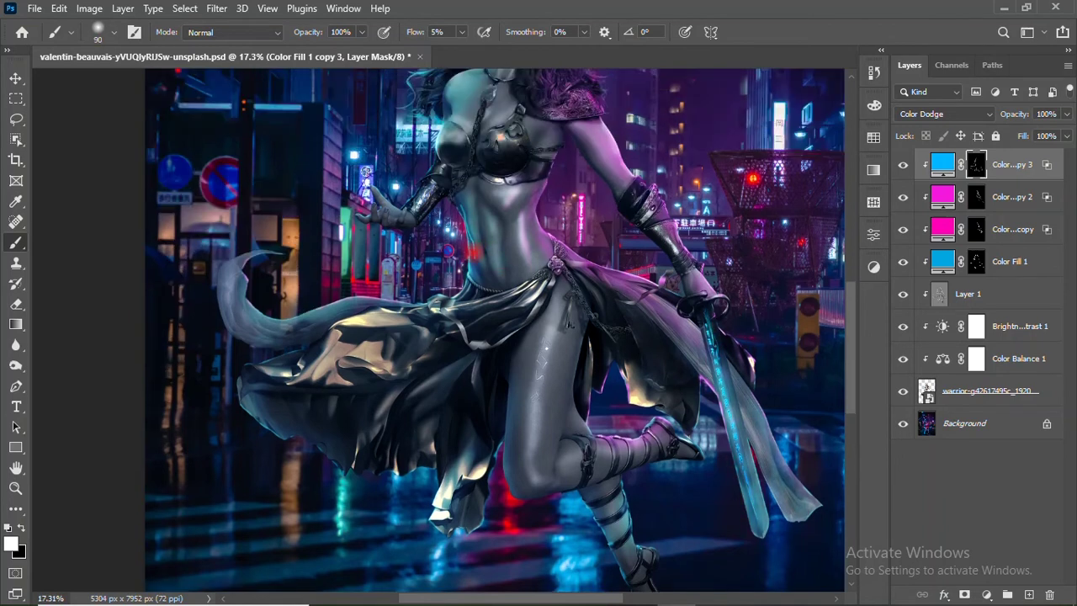
scroll(479, 182, "up", 2)
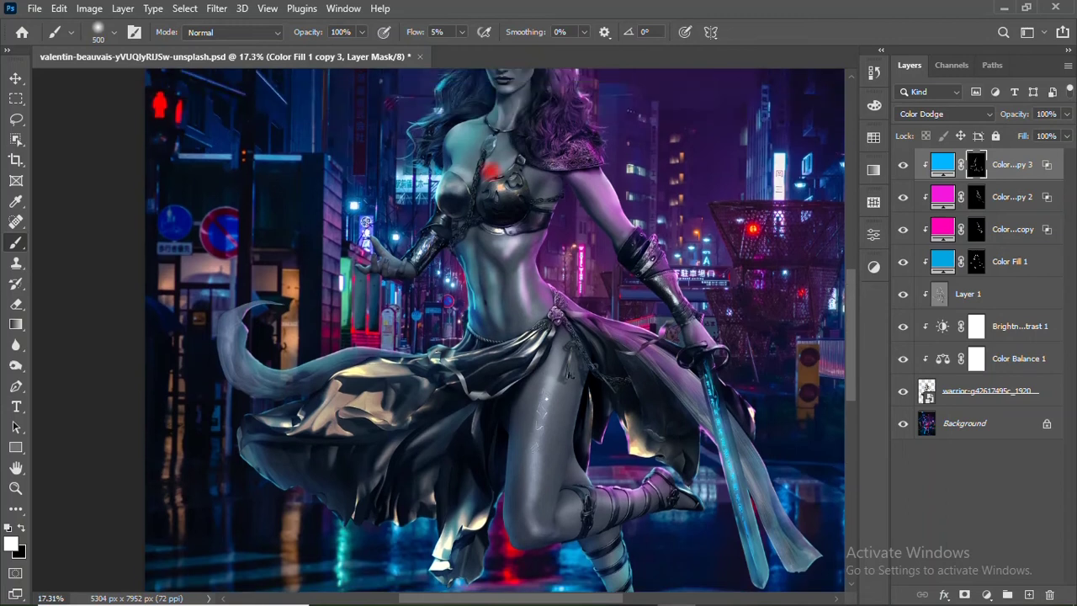
scroll(502, 143, "up", 4)
key("alt+bracketleft")
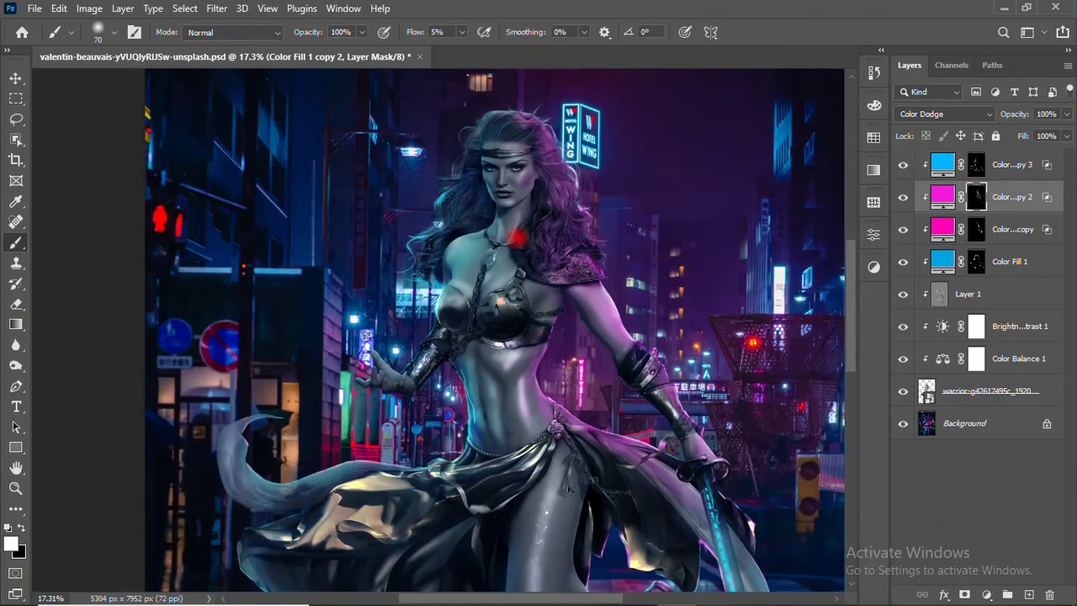
key("alt+bracketright")
key("alt+bracketleft")
key("alt+bracketright")
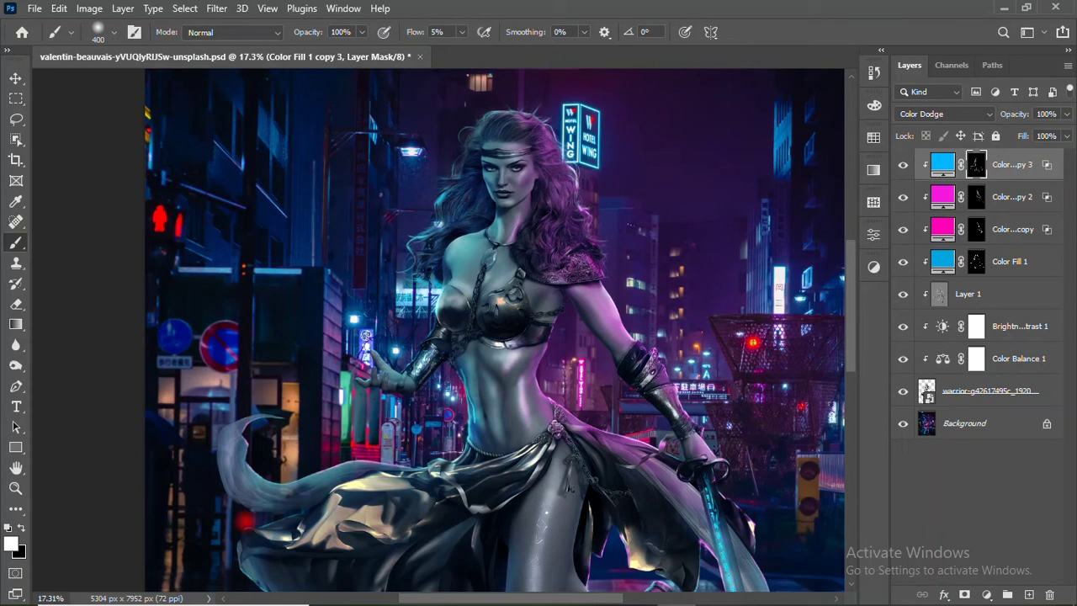
key("alt+bracketleft")
scroll(529, 454, "down", 3)
scroll(619, 431, "down", 3)
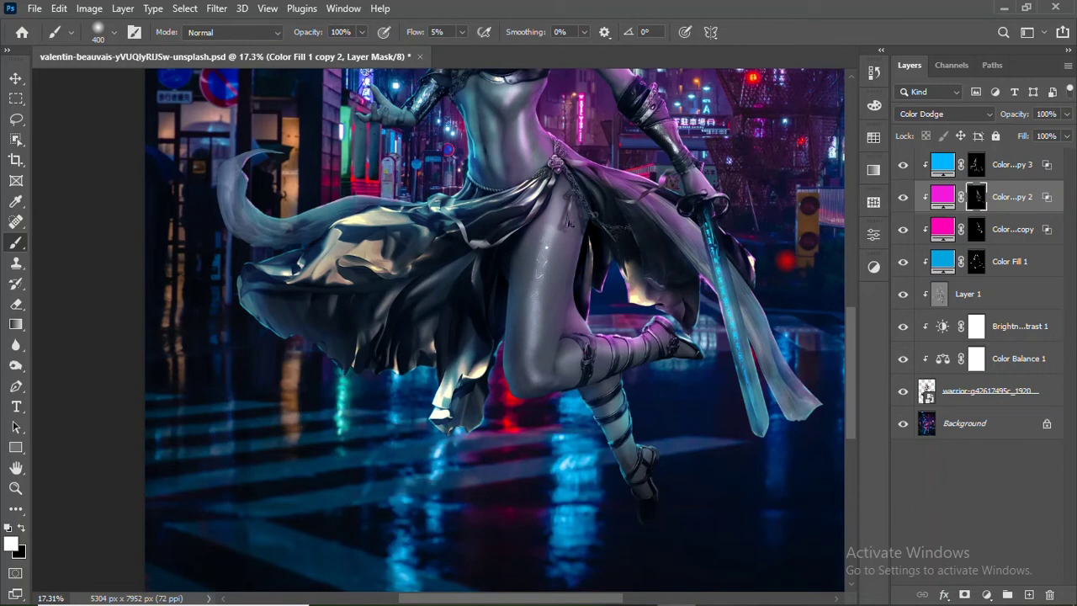
key("ctrl+0")
Select the top glow layer and add a Hue/Saturation adjustment with saturation +5
key("z")
left_click(533, 279)
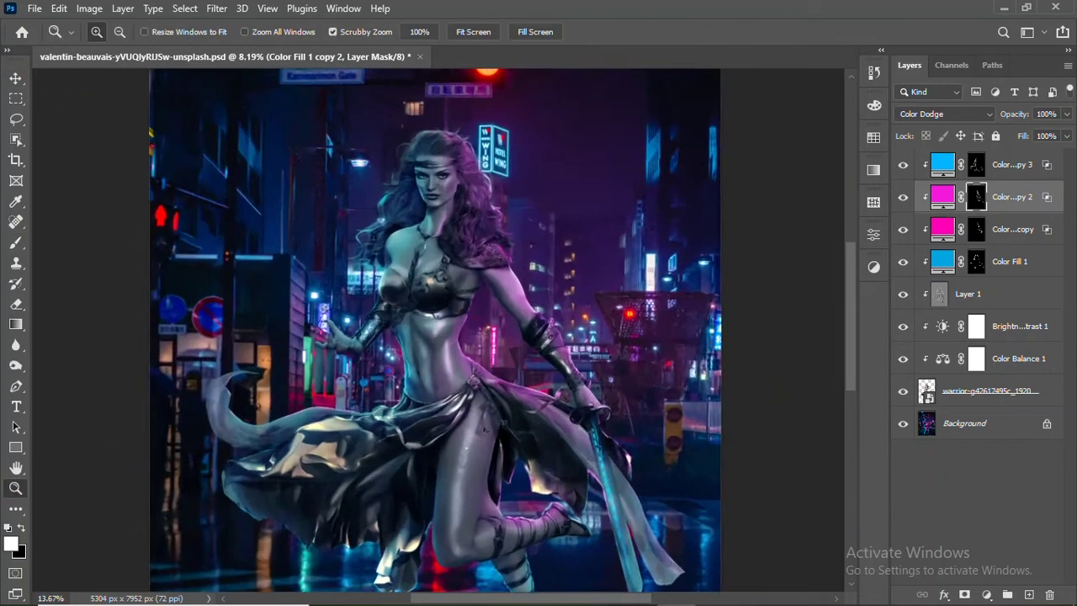
left_click(942, 326)
left_click(16, 78)
key("ctrl+0")
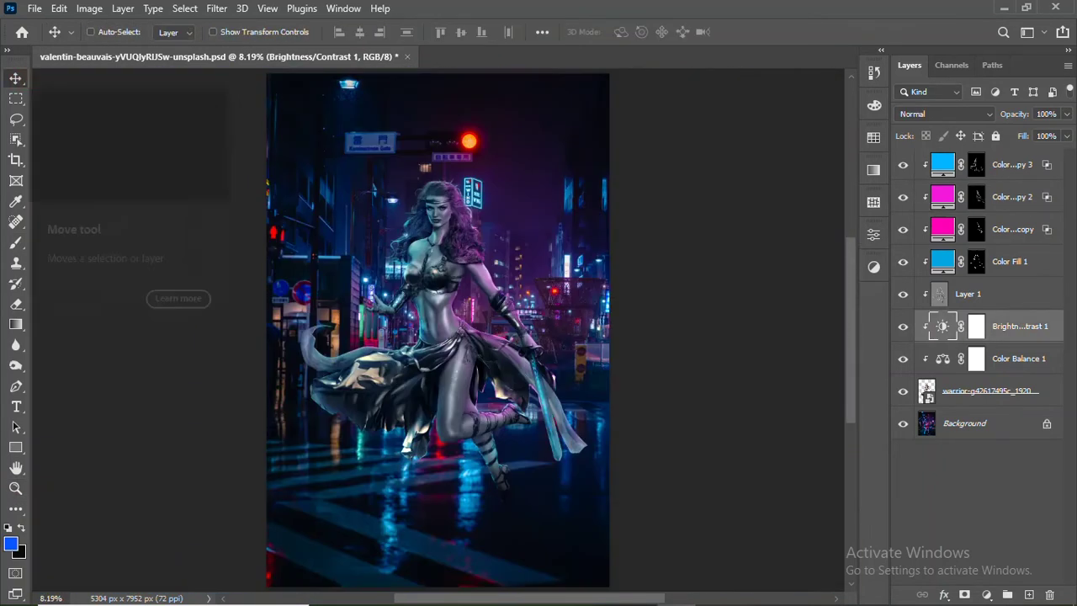
left_click(1009, 164)
left_click(986, 593)
left_click(985, 434)
mouse_move(738, 371)
left_mouse_down()
mouse_move(795, 371)
mouse_move(762, 371)
left_mouse_up()
Add a Color Balance adjustment layer above the Hue/Saturation layer
left_click(987, 594)
left_click(988, 454)
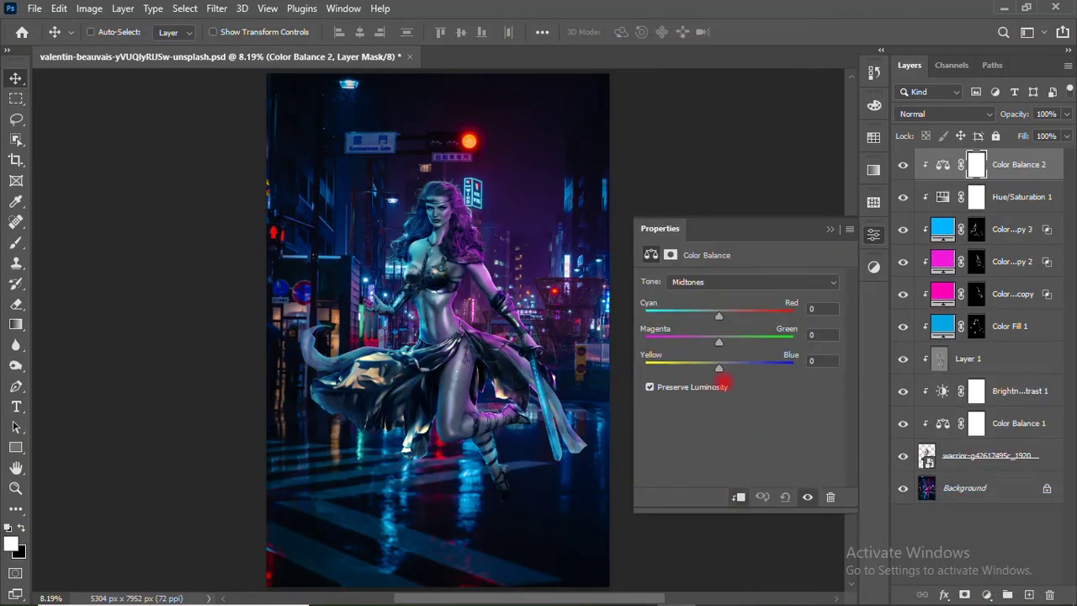
left_click(830, 228)
Add a red Solid Color fill clipped to the warrior in Screen mode, plus a new empty layer
left_click(986, 594)
left_click(977, 315)
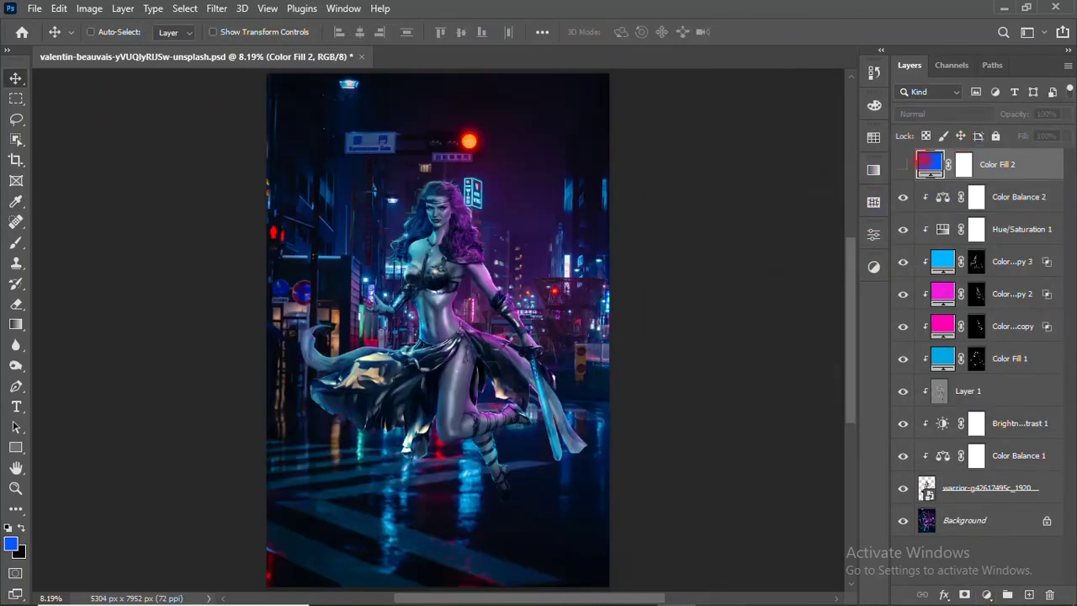
left_click(1016, 145)
left_click(949, 178, "alt")
left_click(942, 114)
left_click(916, 247)
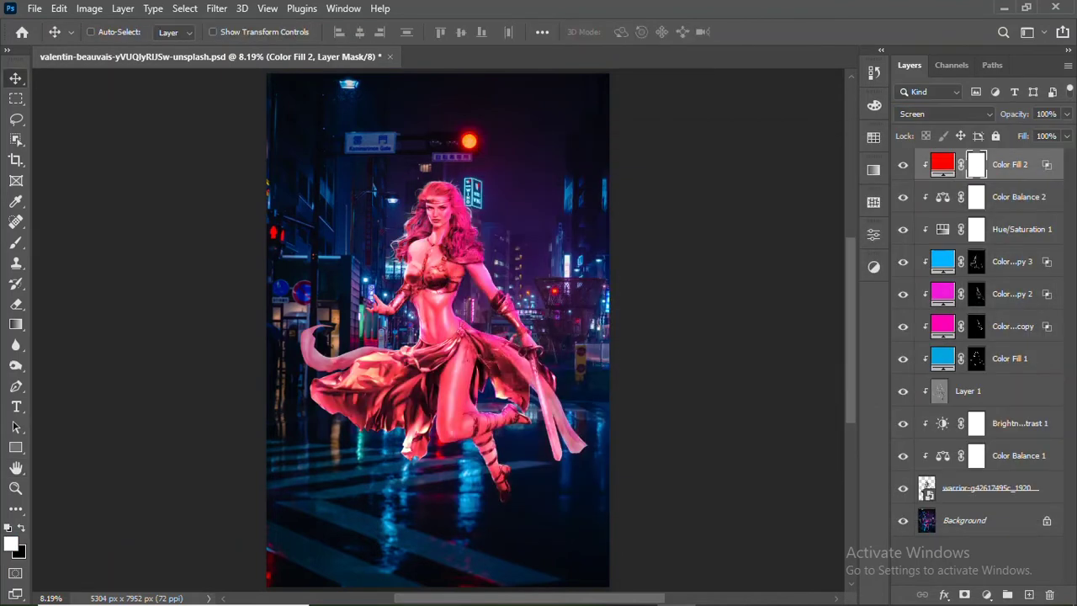
left_click(15, 78)
Fill the new layer with 50% gray, clip it to the warrior and set it to Overlay
key("shift+ctrl+alt+n")
left_click(58, 9)
left_click(97, 254)
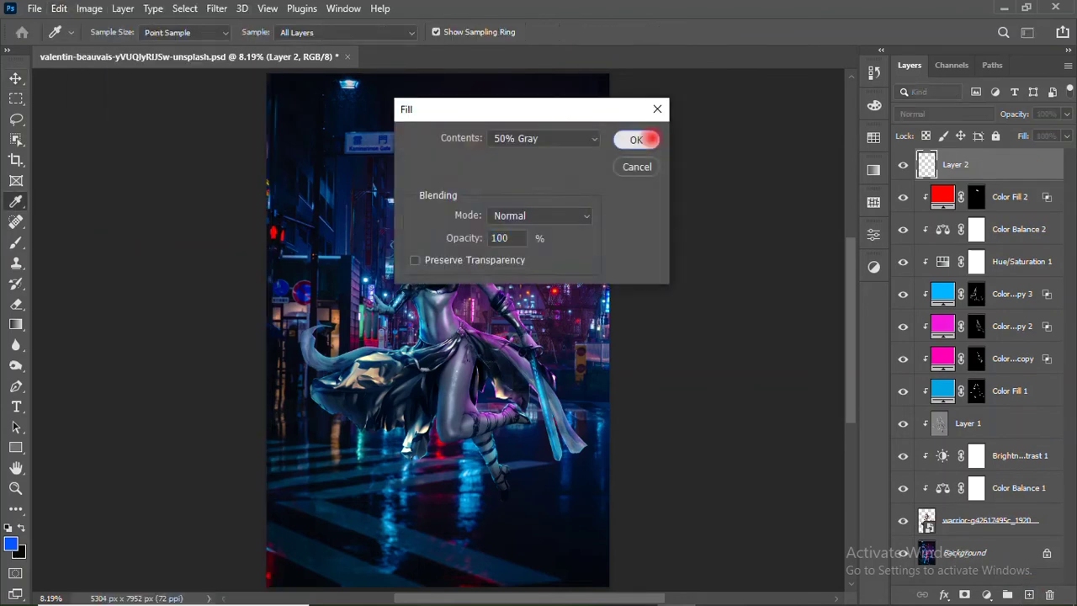
left_click(632, 140)
right_click(959, 164)
left_click(814, 303)
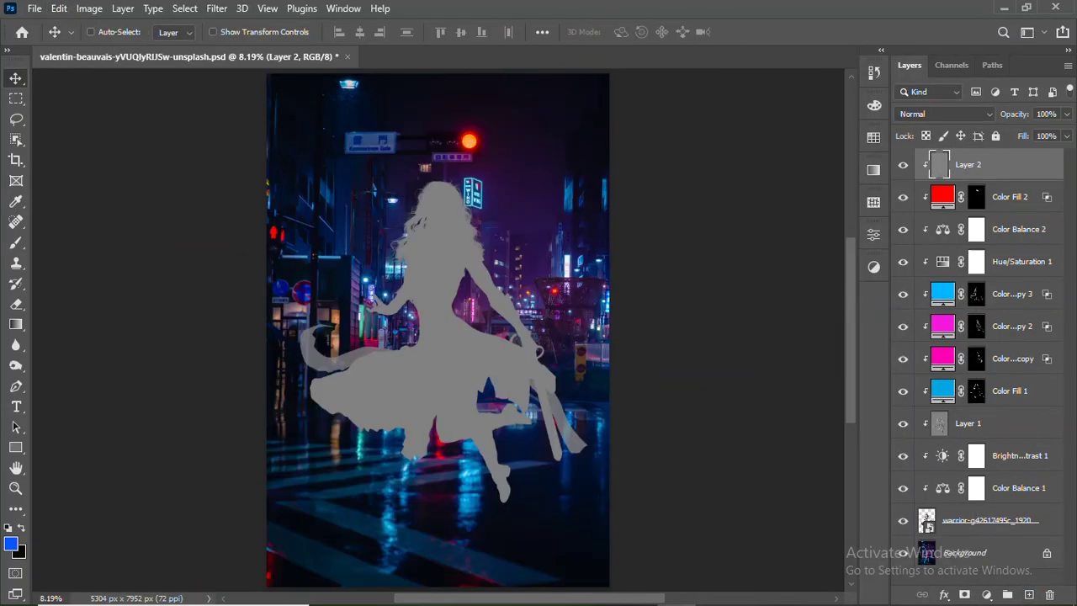
left_click(944, 113)
left_click(909, 304)
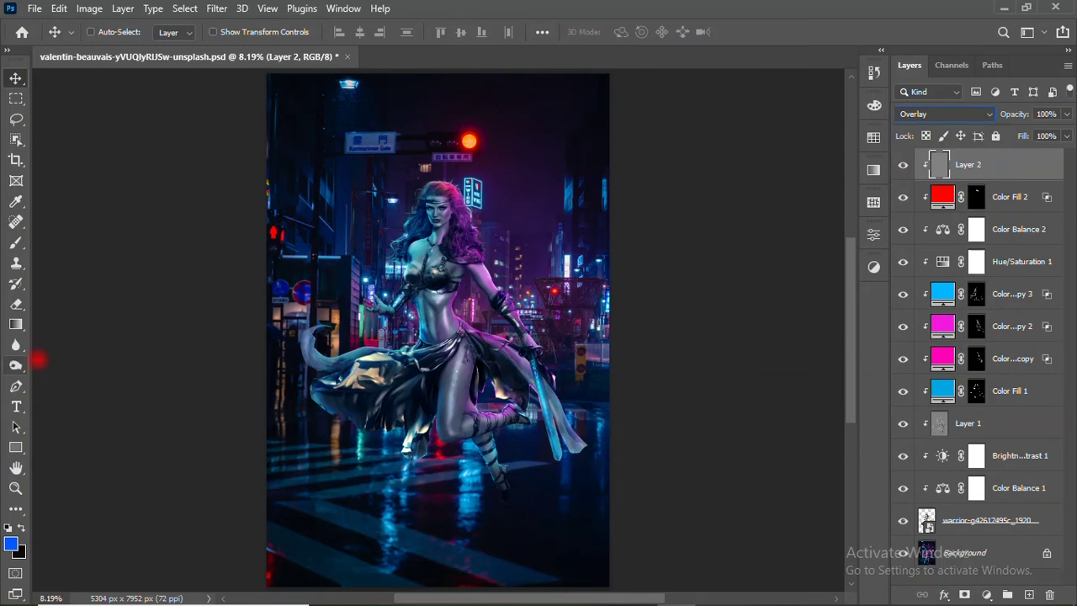
Pick the Burn tool for dodging and burning, then select the blue glow layer's mask
left_click(16, 365)
left_click(76, 381)
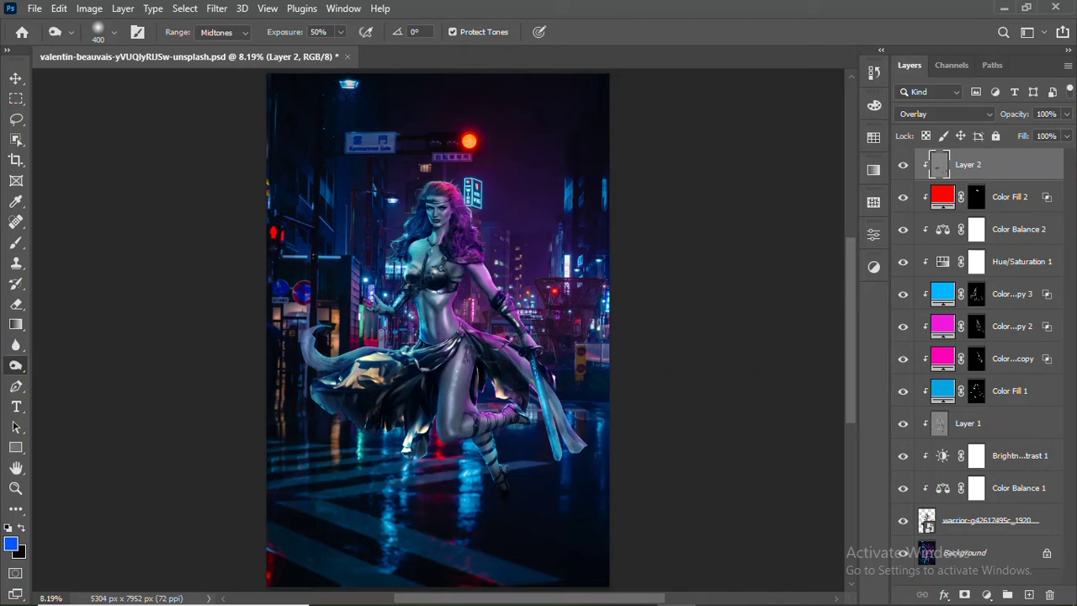
key("v")
left_click(975, 294)
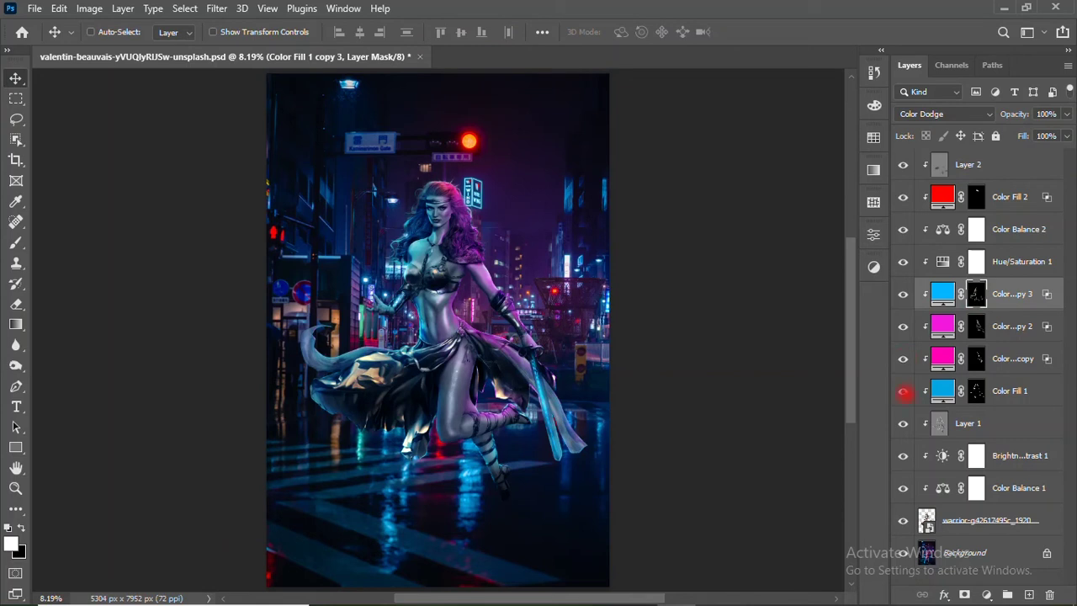
Toggle the blue glow layer to compare the effect and enlarge the brush
left_click(902, 293)
left_click(902, 294)
key("b")
key("bracketright")
key("bracketright")
key("bracketright")
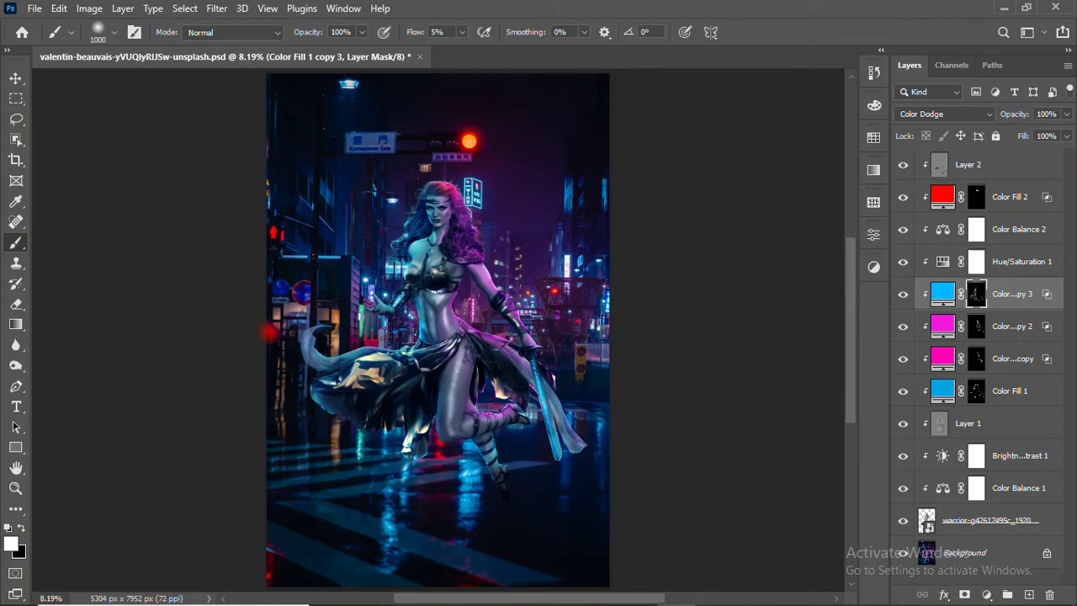
key("v")
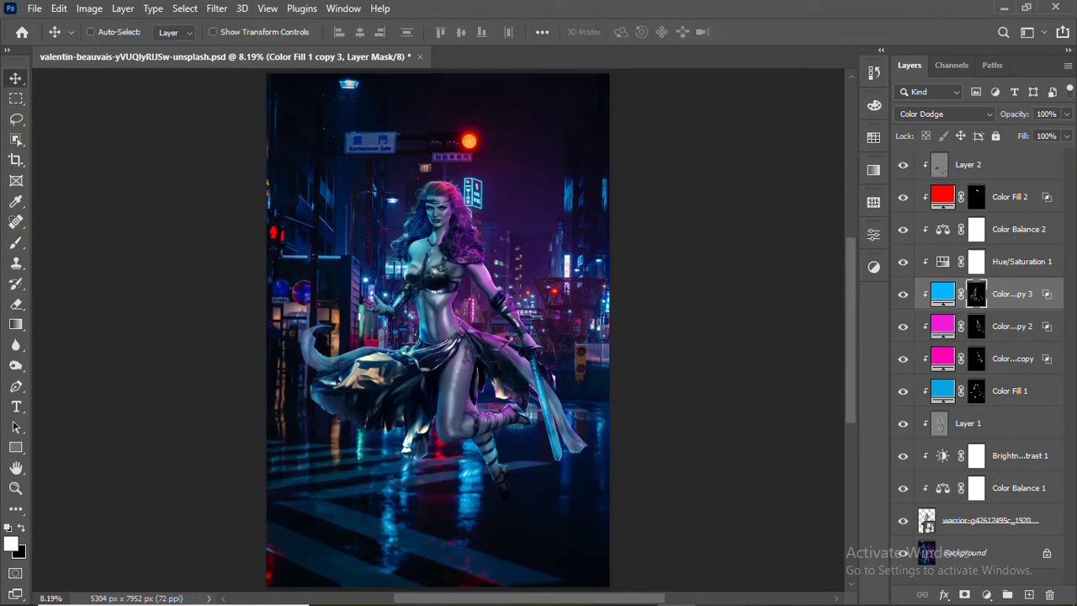
Save the composite and duplicate the warrior layer
key("ctrl+s")
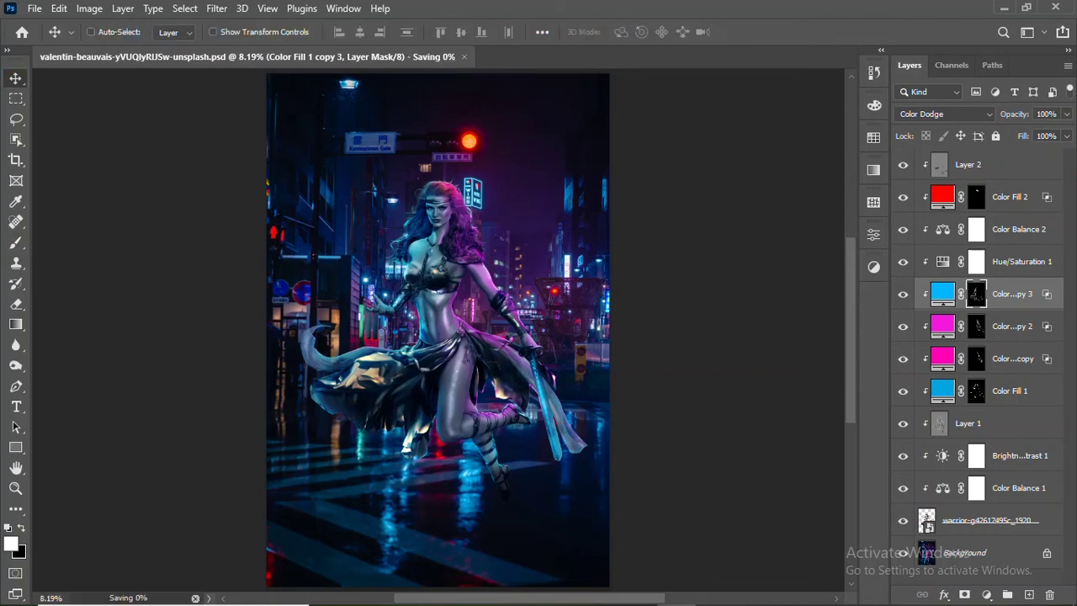
left_click(954, 520)
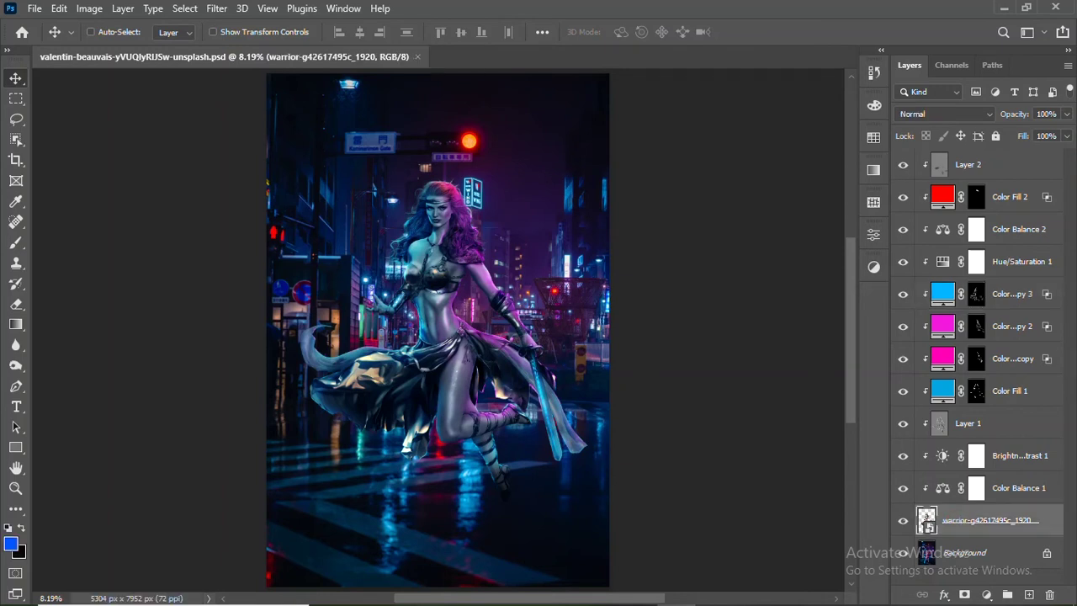
key("ctrl+j")
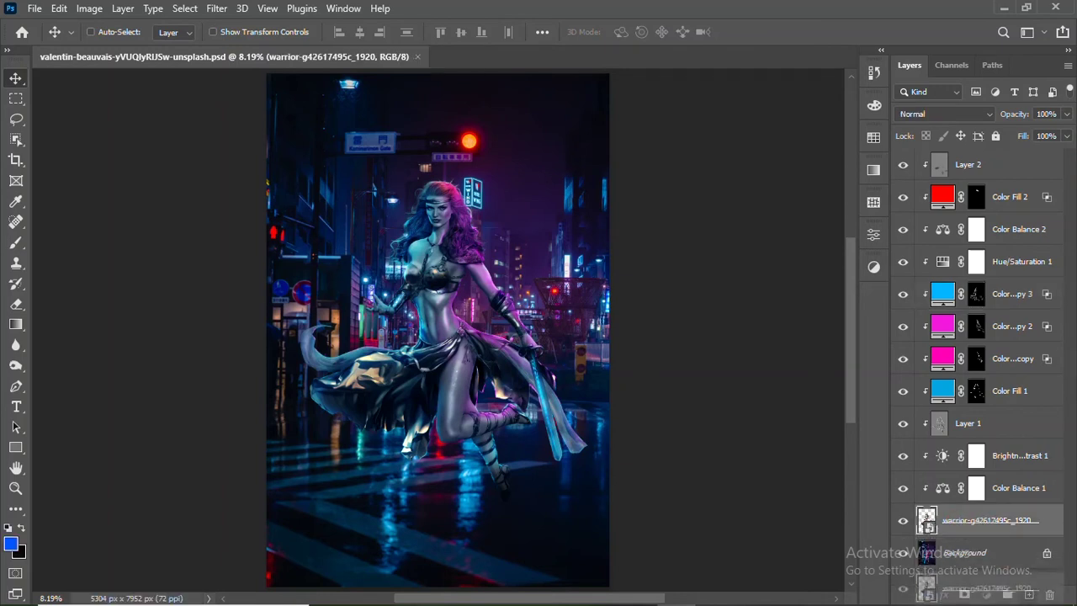
Move the warrior copy and clip Color Balance 1, Brightness/Contrast 1 and Layer 1 to the layers below
left_click_drag(925, 520, 925, 515)
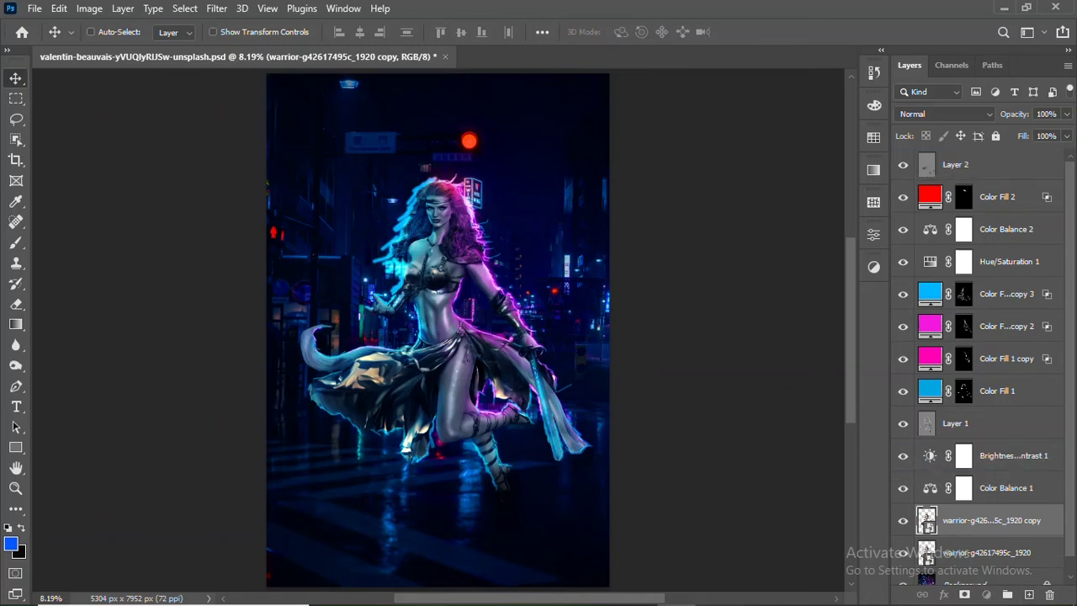
right_click(990, 486)
left_click(889, 303)
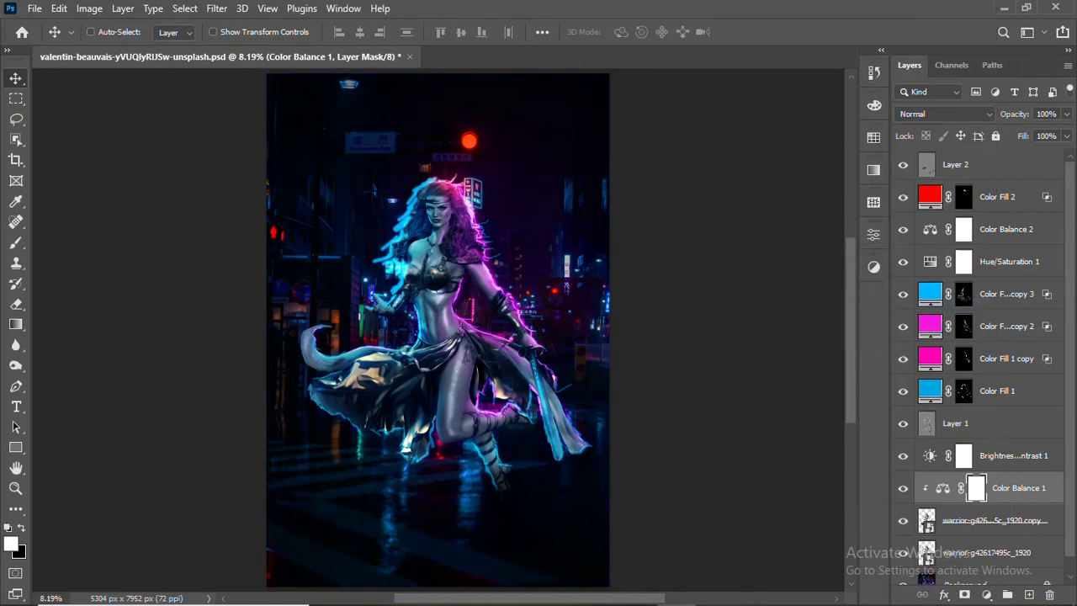
right_click(1001, 455)
left_click(889, 303)
right_click(1001, 423)
left_click(841, 389)
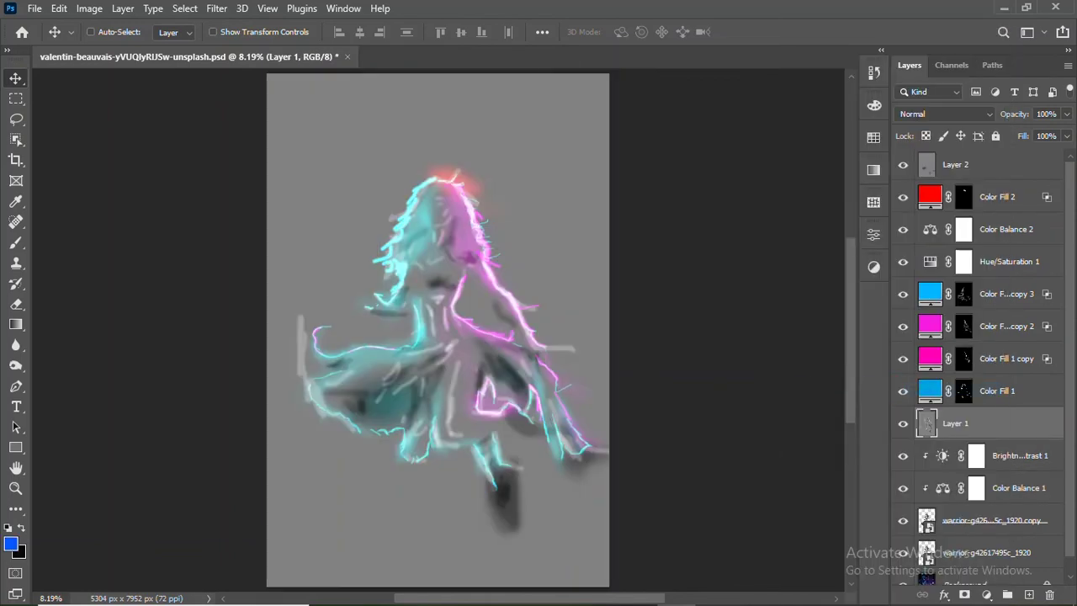
right_click(949, 421)
left_click(841, 233)
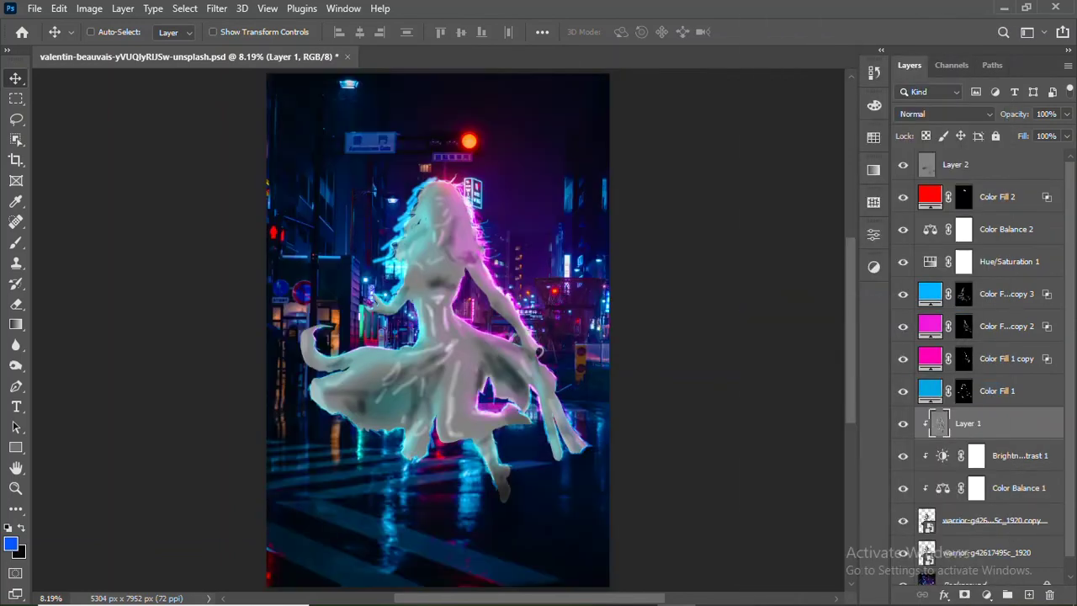
Set Layer 1 to Overlay and clip Layer 1 through Layer 2 onto the warrior
key("ctrl+z")
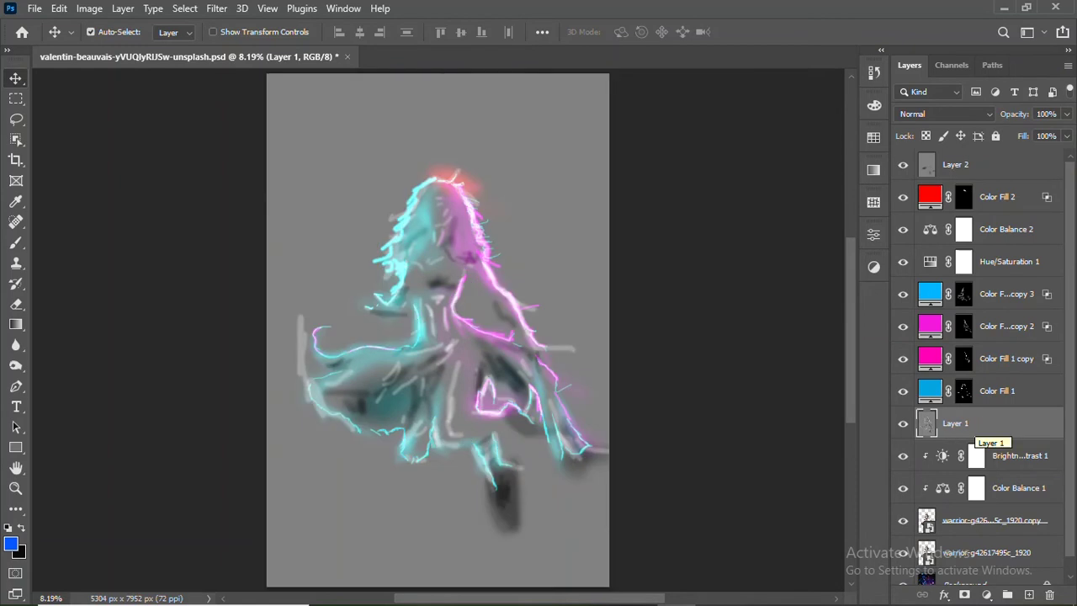
key("shift+alt+o")
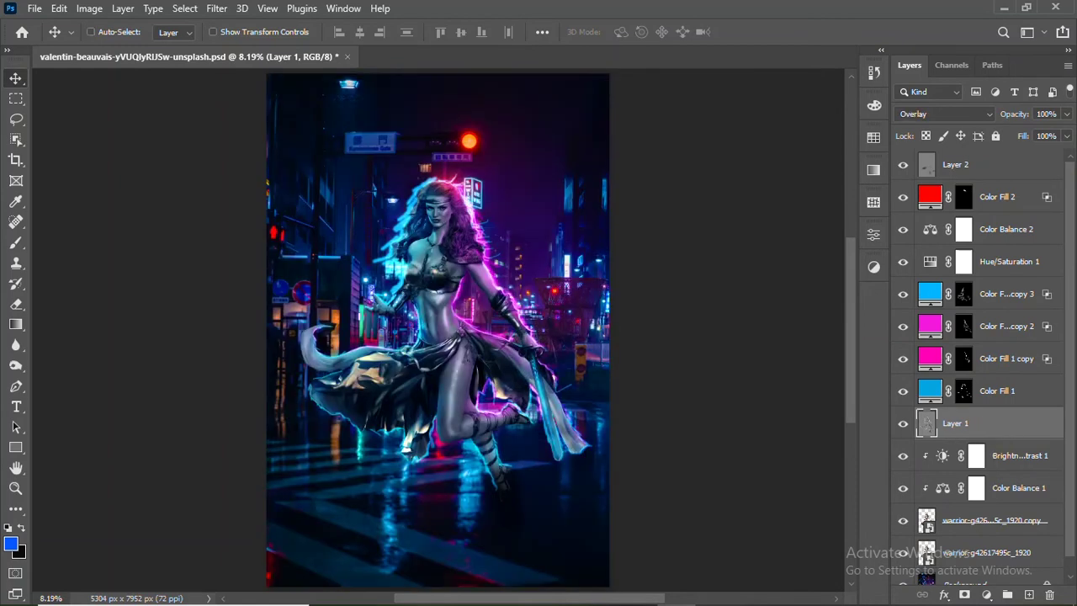
left_click(959, 165, "shift")
right_click(967, 165)
left_click(816, 305)
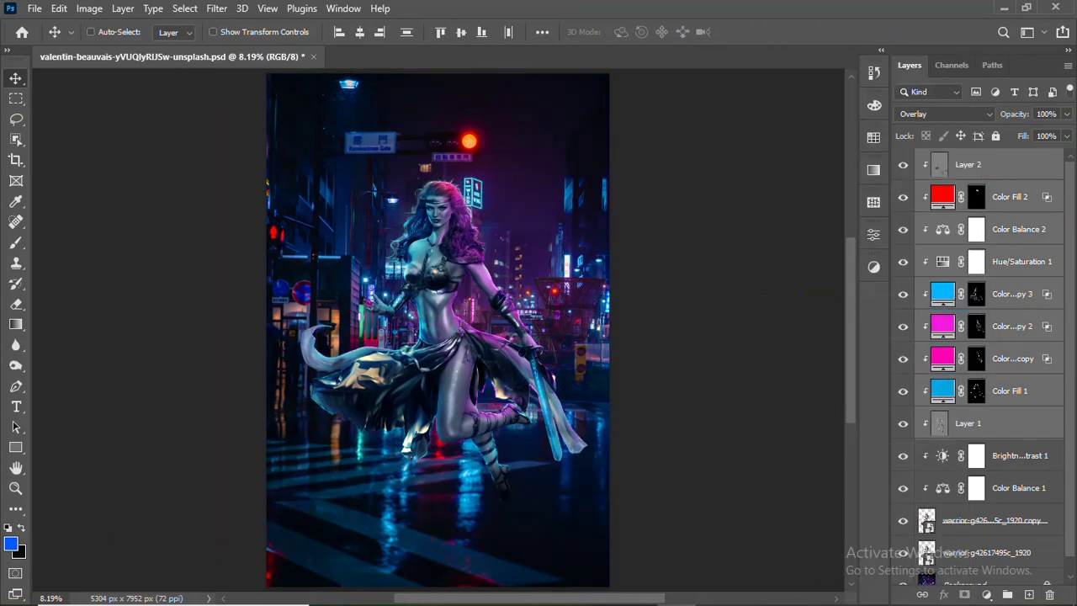
scroll(980, 367, "down", 1)
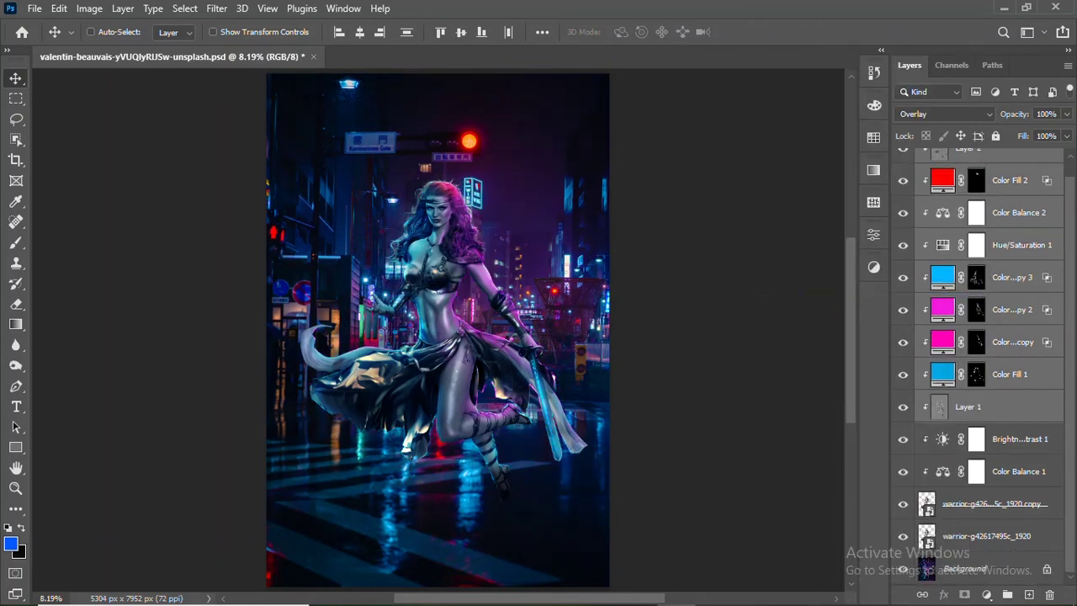
left_click(949, 535)
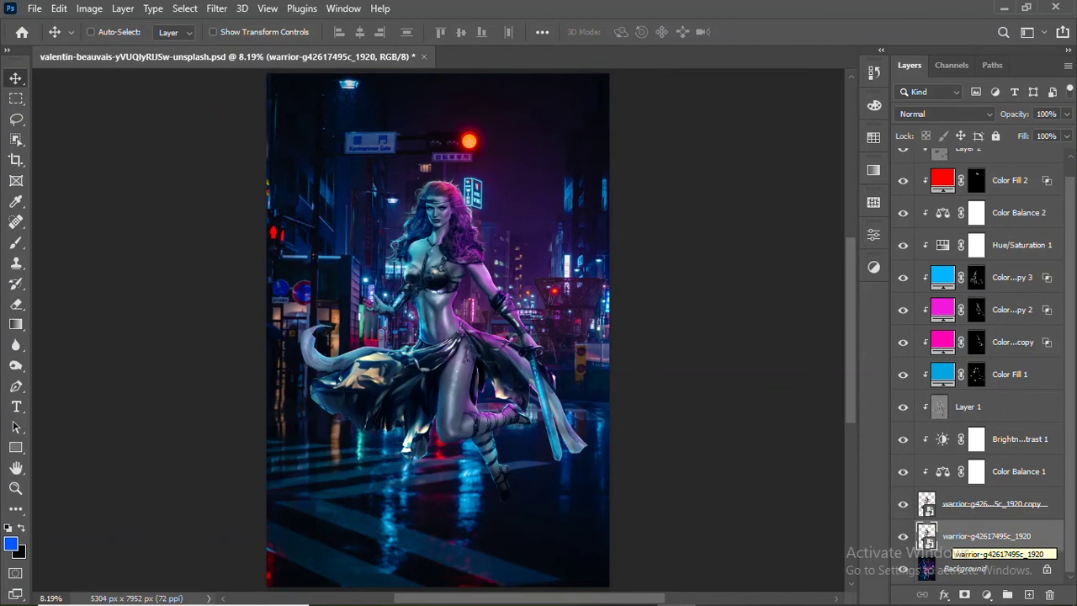
Add a black Color Overlay effect to the warrior-g42617495c_1920 layer
right_click(954, 535)
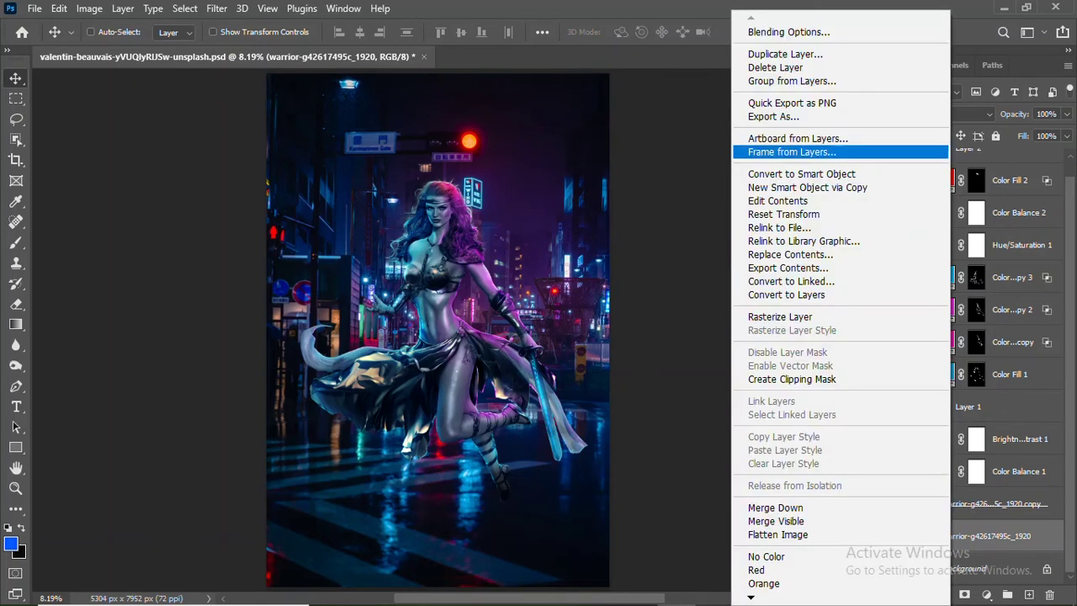
left_click(786, 28)
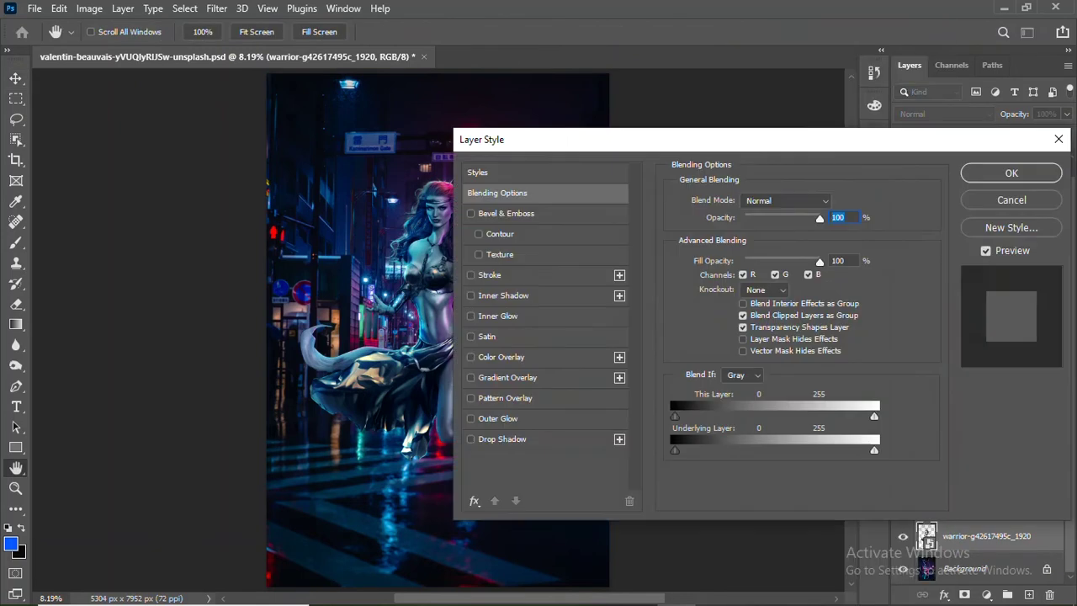
left_click(500, 357)
left_click(829, 202)
left_click(662, 354)
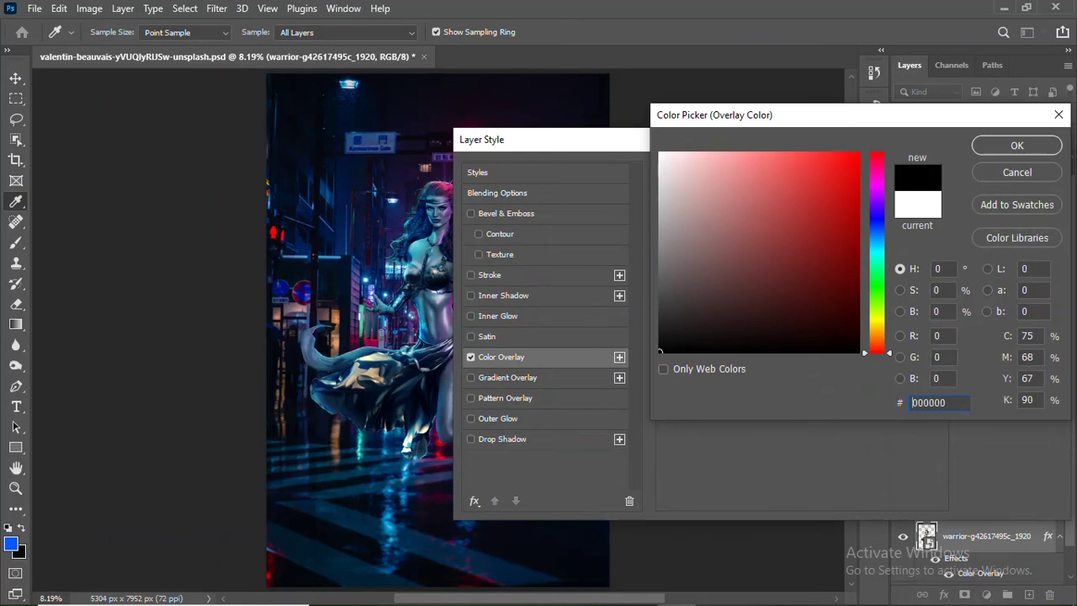
left_click(1016, 145)
key("v")
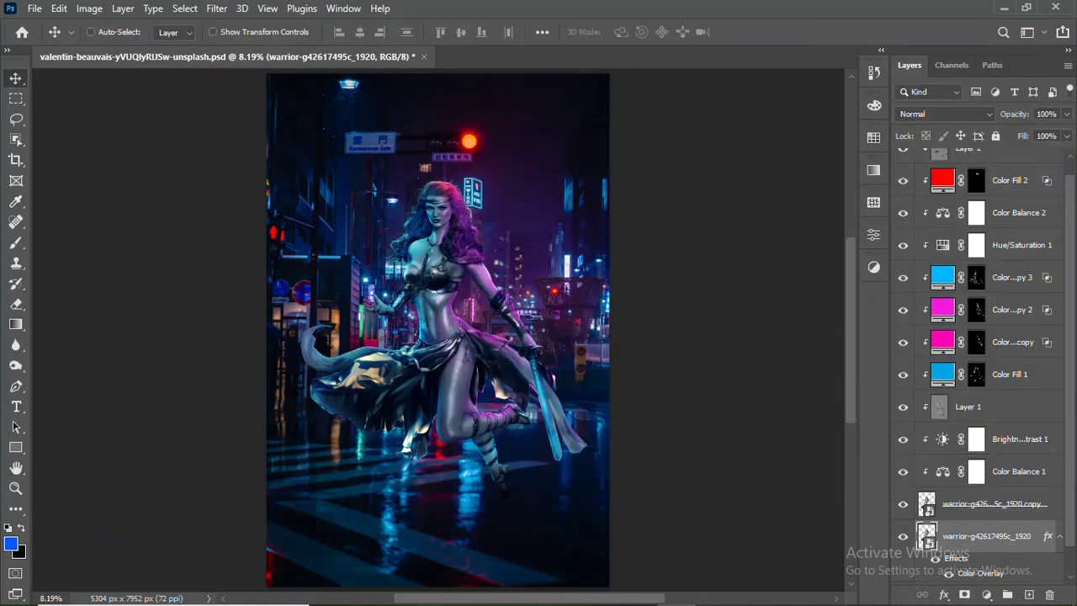
Change the warrior layer's overlay colour to near-black navy 050912
scroll(984, 420, "down", 2)
right_click(945, 505)
left_click(976, 544)
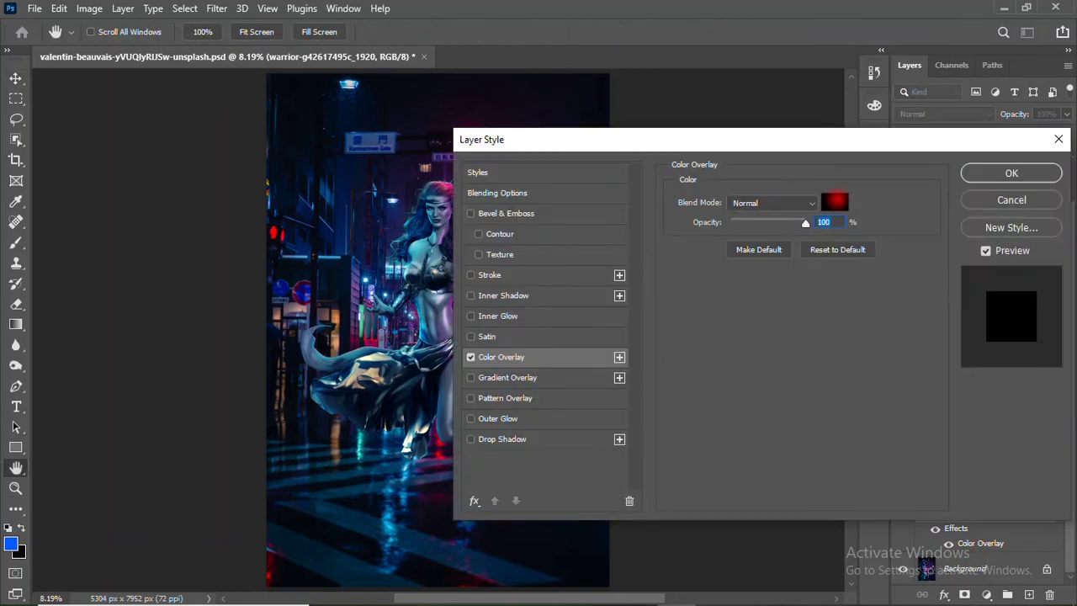
left_click(836, 200)
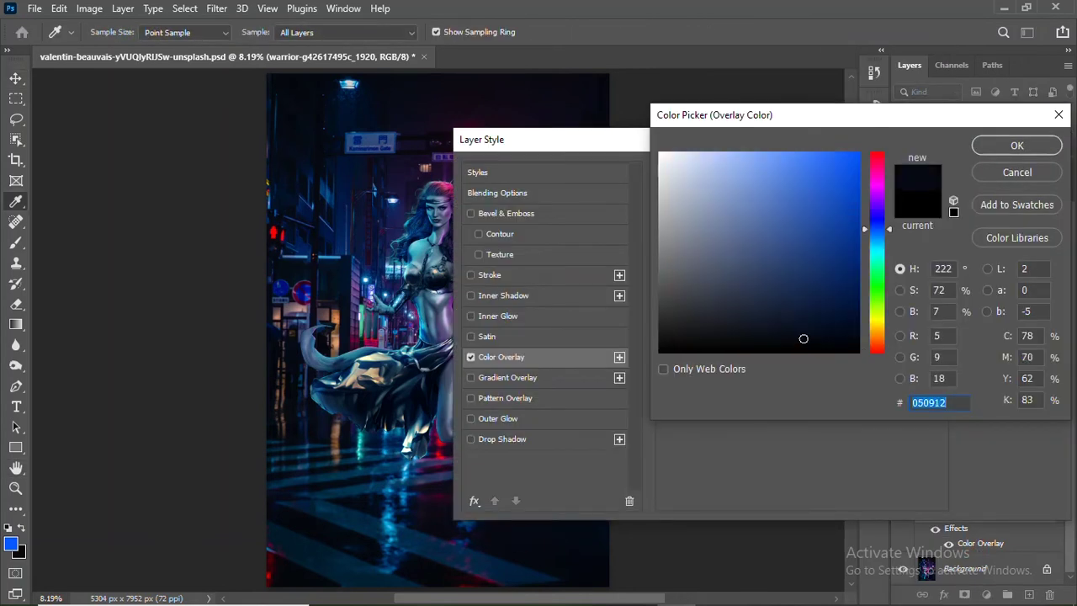
left_click(1016, 146)
left_click(1013, 164)
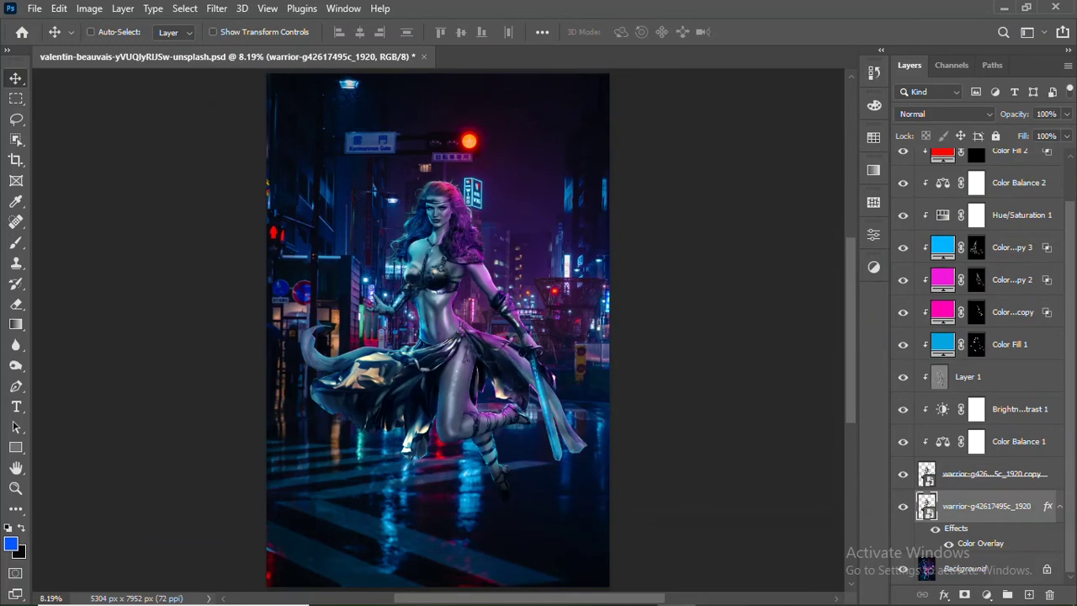
Try distorting the dark warrior layer into a flattened shadow shape, then undo the distortion
key("ctrl+t")
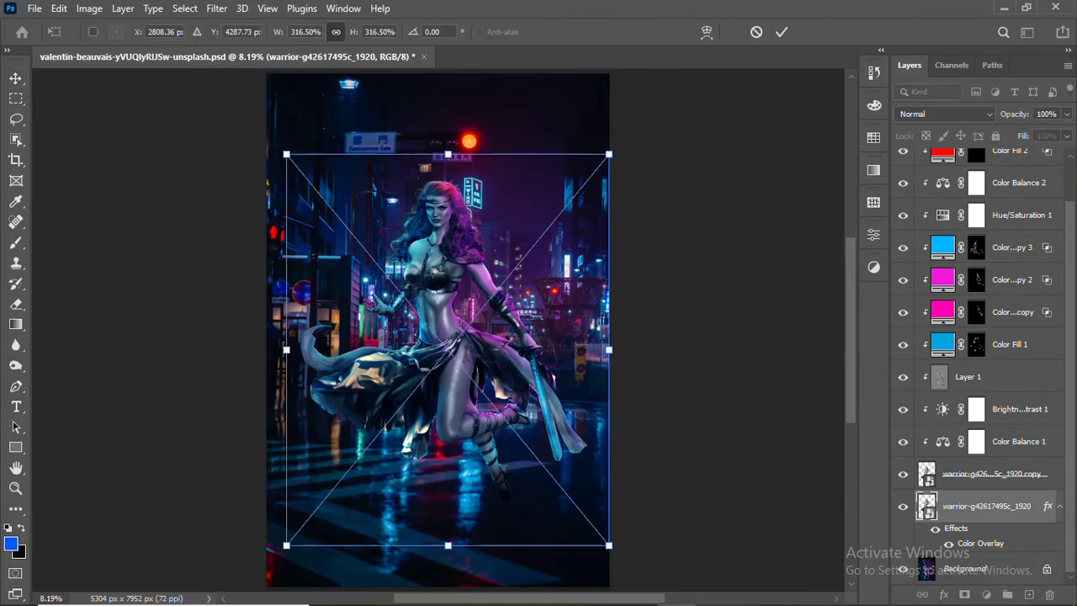
right_click(422, 234)
left_click(454, 330)
left_click_drag(608, 545, 636, 455)
left_click_drag(286, 104, 460, 540)
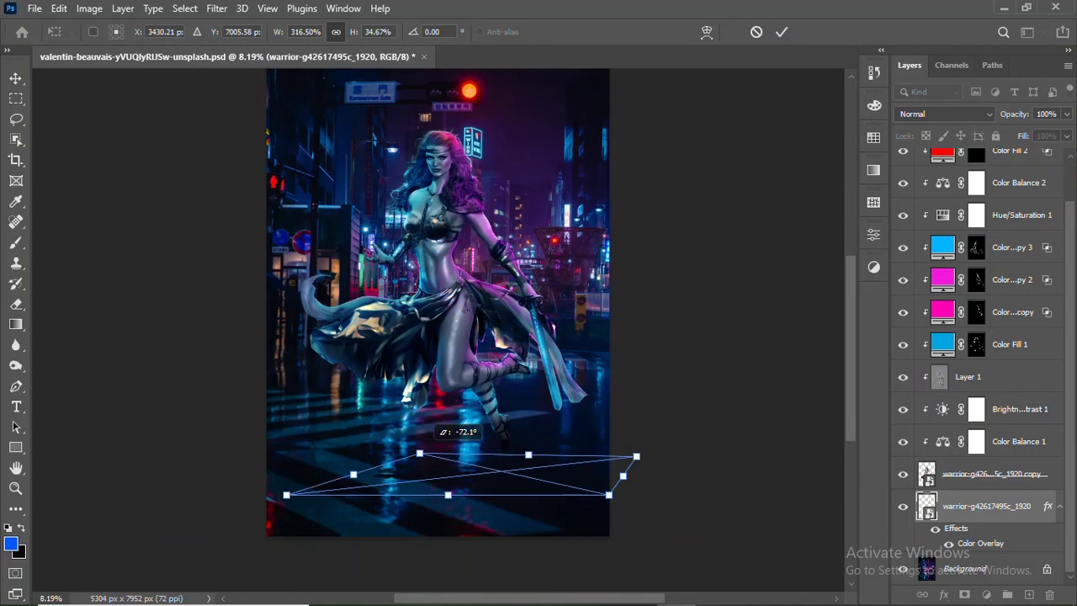
left_click_drag(637, 455, 551, 414)
left_click_drag(286, 496, 301, 390)
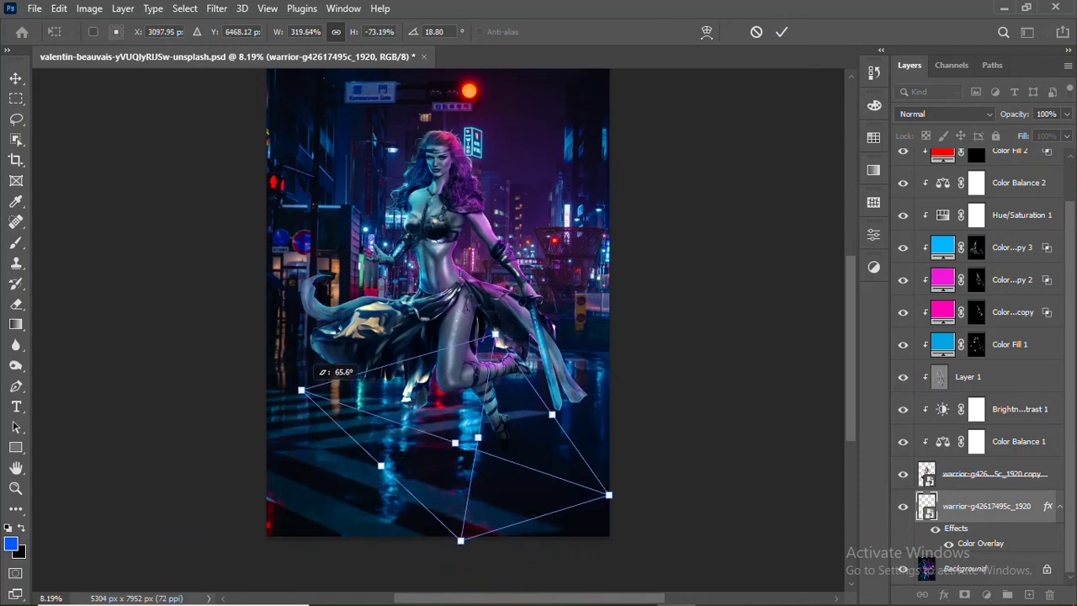
scroll(301, 389, "down", 3)
left_click_drag(608, 408, 735, 429)
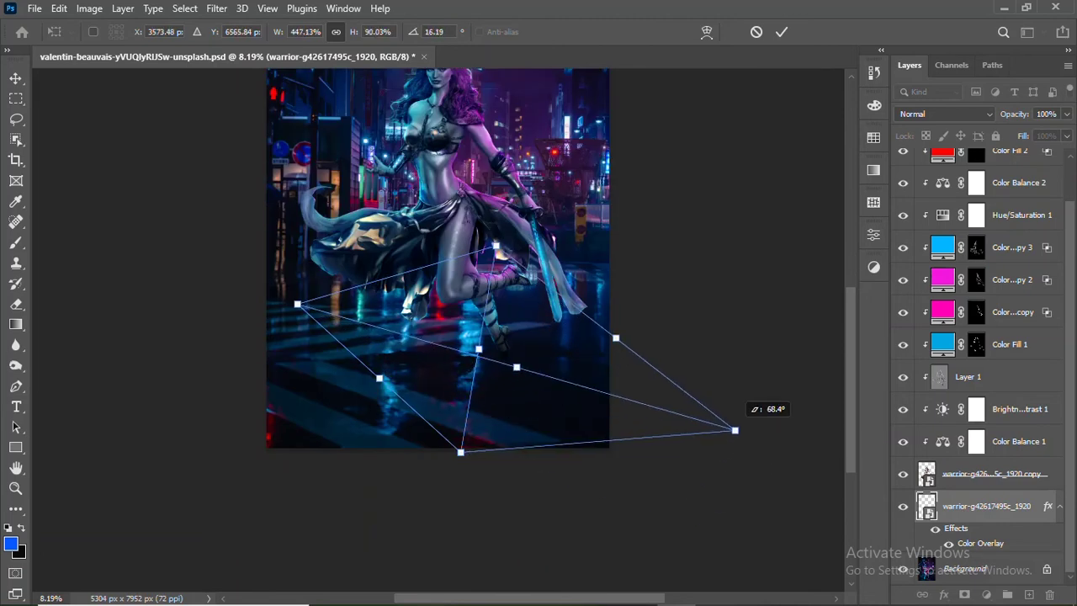
left_click_drag(460, 452, 386, 602)
mouse_move(402, 374)
left_mouse_down()
mouse_move(461, 390)
mouse_move(425, 326)
left_mouse_up()
key("ctrl+z")
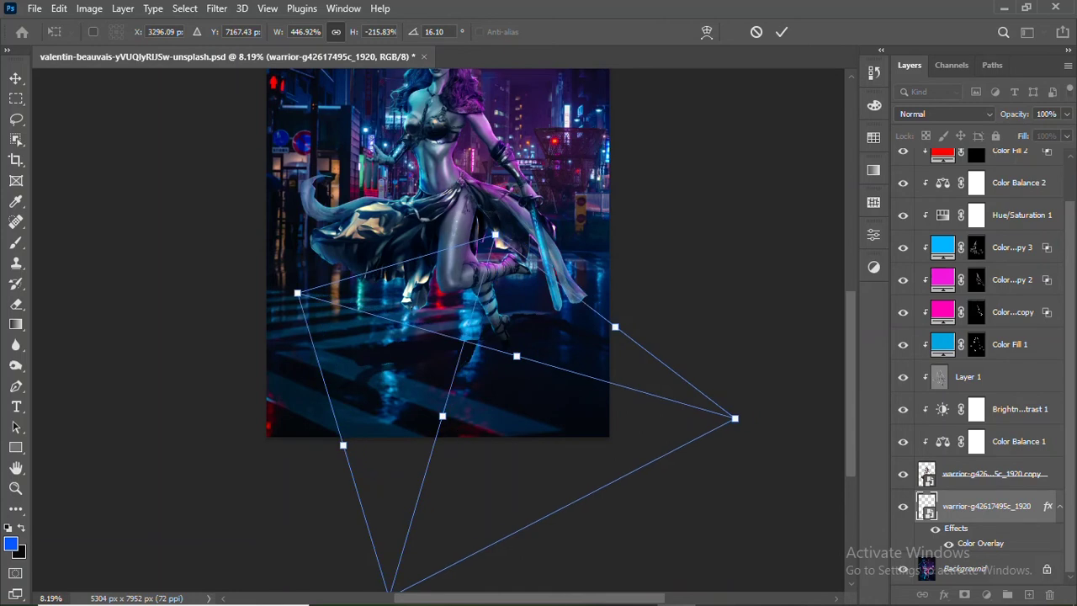
key("ctrl+z")
key("ctrl+z")
key("ctrl+z")
key("ctrl+z")
Flip the dark warrior layer vertically and move it down below her feet
scroll(445, 220, "up", 3)
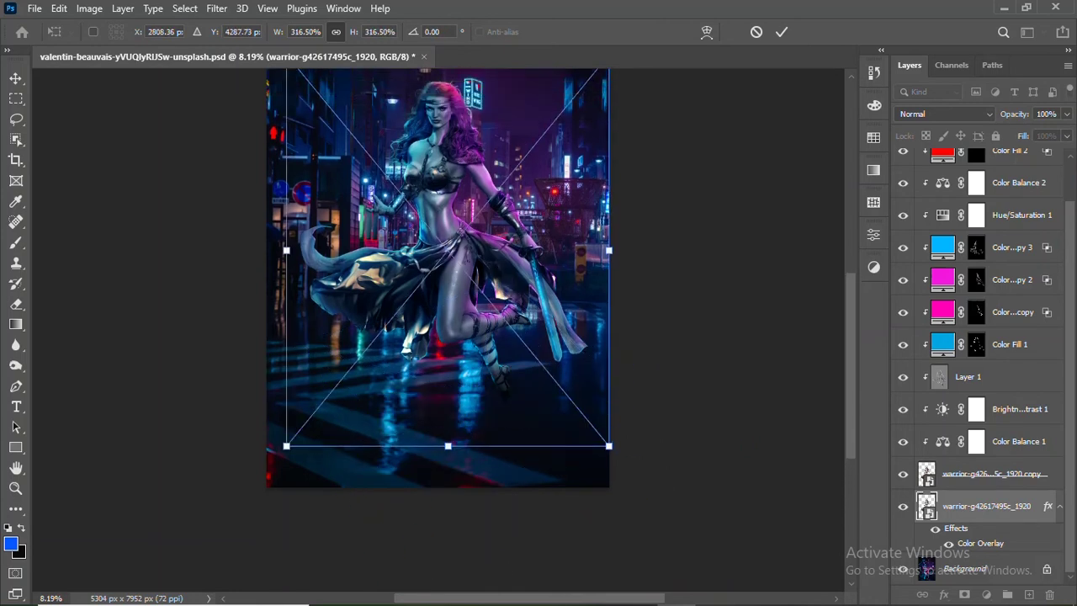
right_click(446, 220)
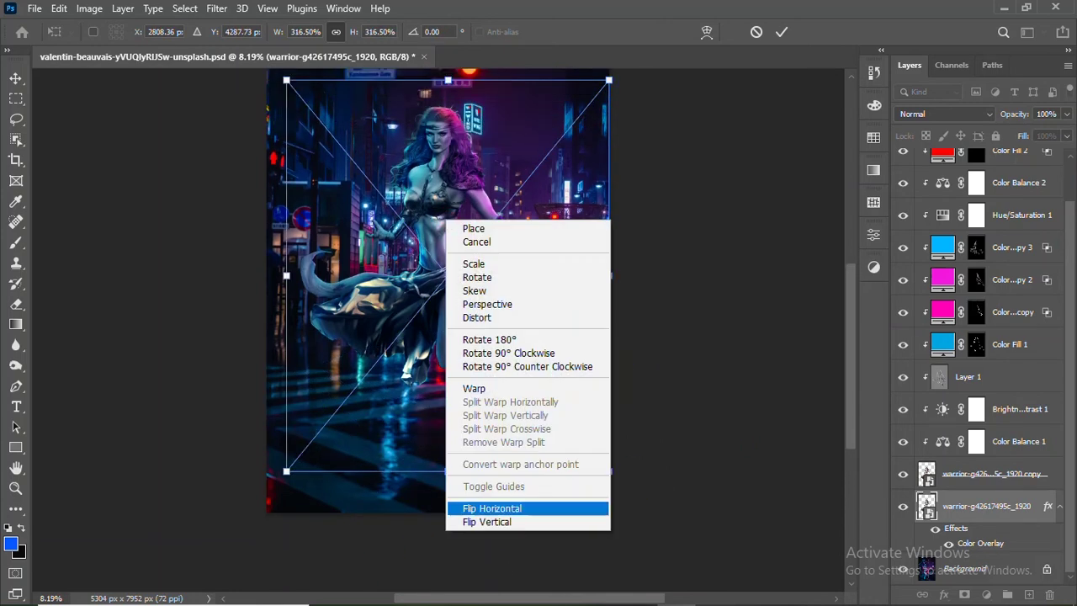
left_click(486, 522)
mouse_move(448, 232)
left_mouse_down()
mouse_move(461, 489)
mouse_move(447, 524)
left_mouse_up()
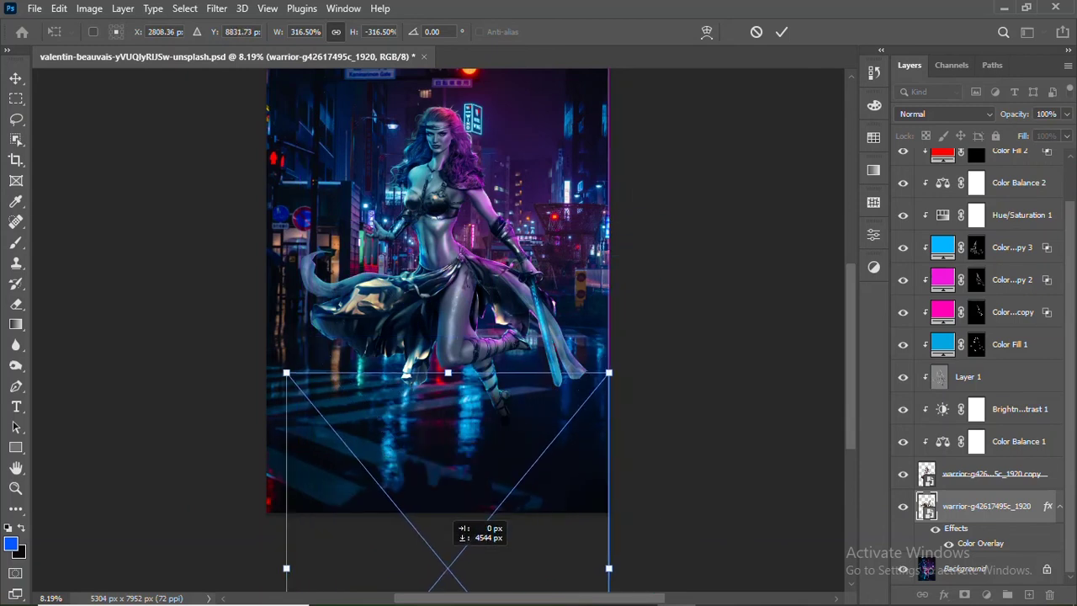
scroll(448, 524, "down", 4)
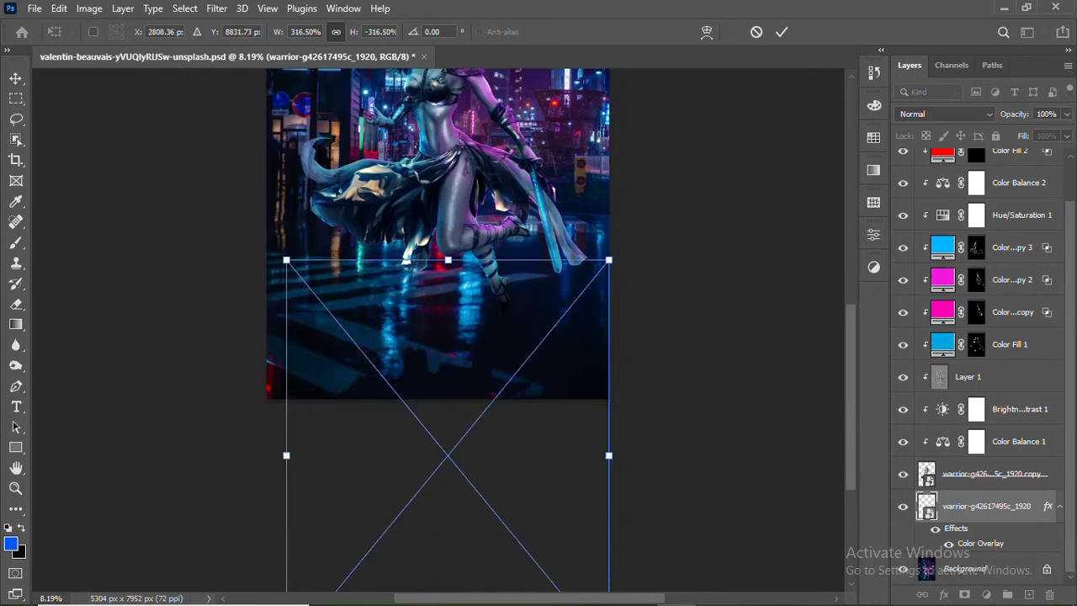
scroll(433, 322, "down", 2)
left_click_drag(448, 293, 450, 291)
key("Return")
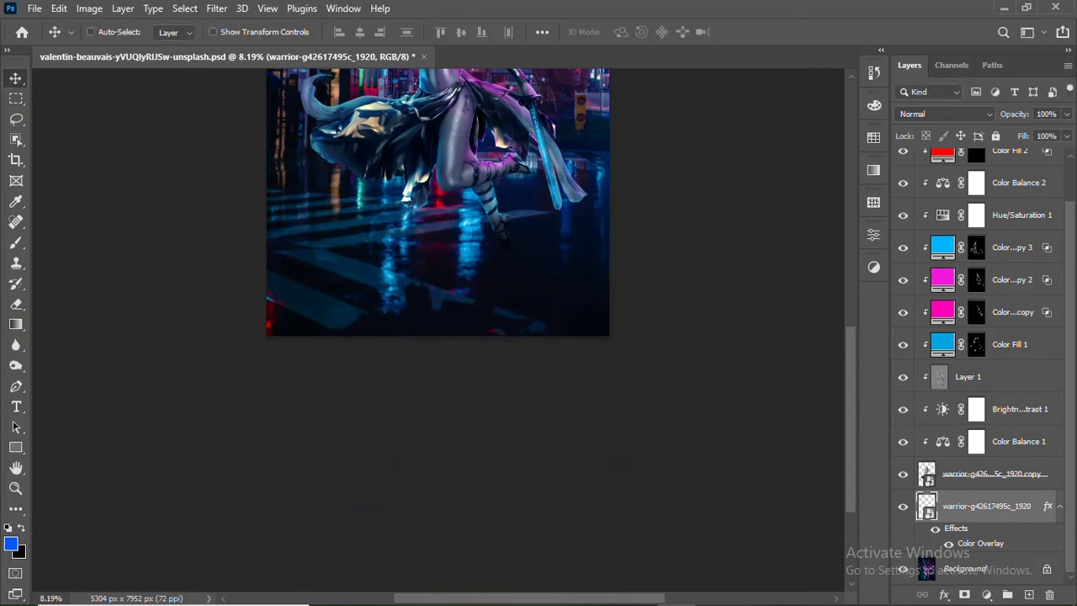
Convert the flipped dark warrior layer to a smart object
right_click(946, 505)
left_click(974, 504)
right_click(974, 505)
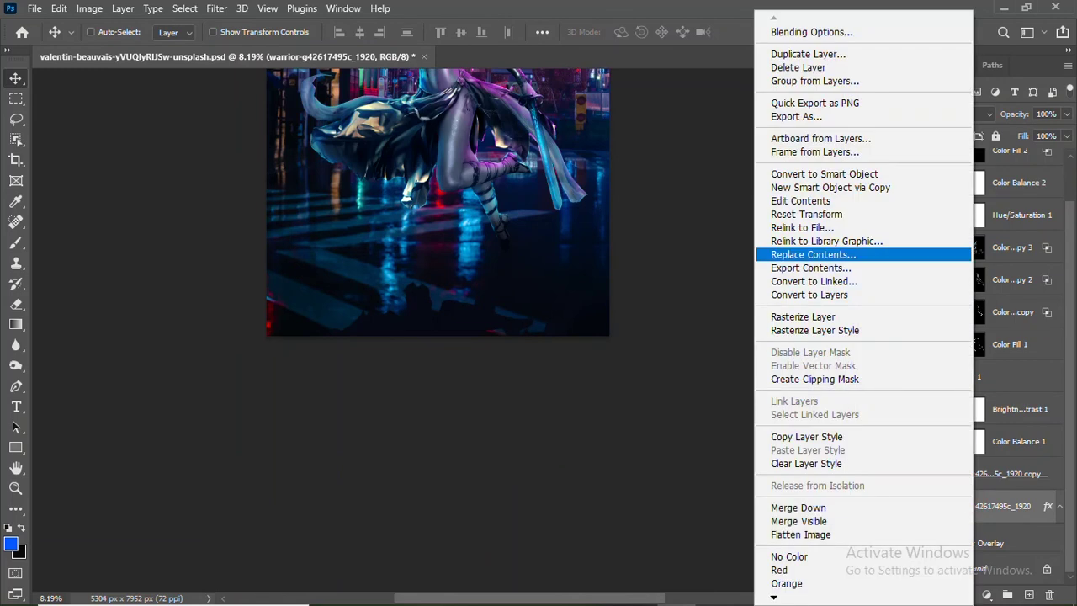
left_click(820, 173)
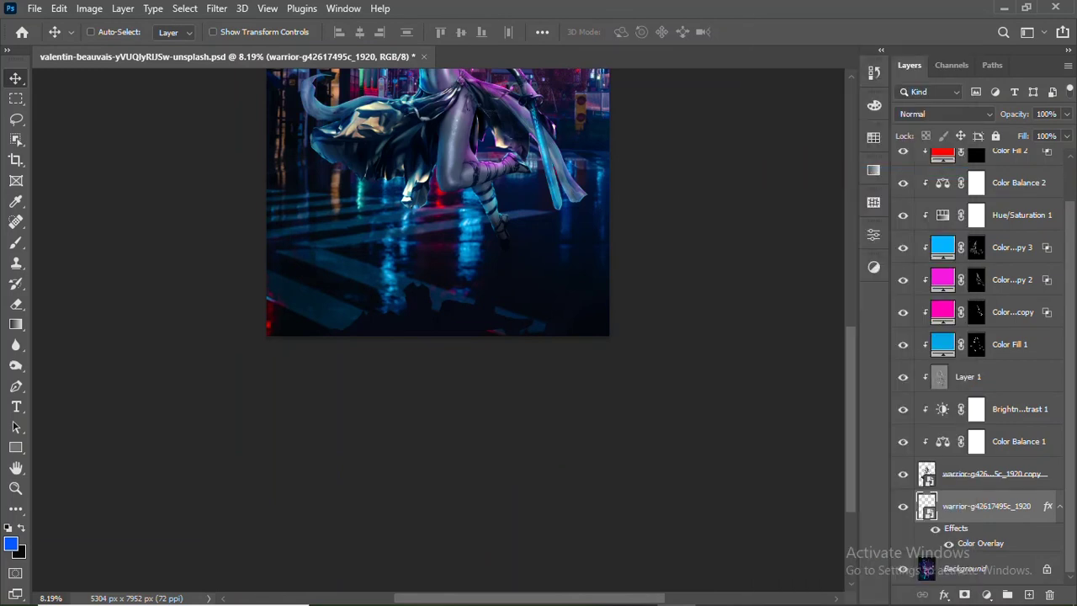
Split the Underlying Layer Blend If slider and nudge the reflection under the warrior
right_click(955, 529)
left_click(779, 166)
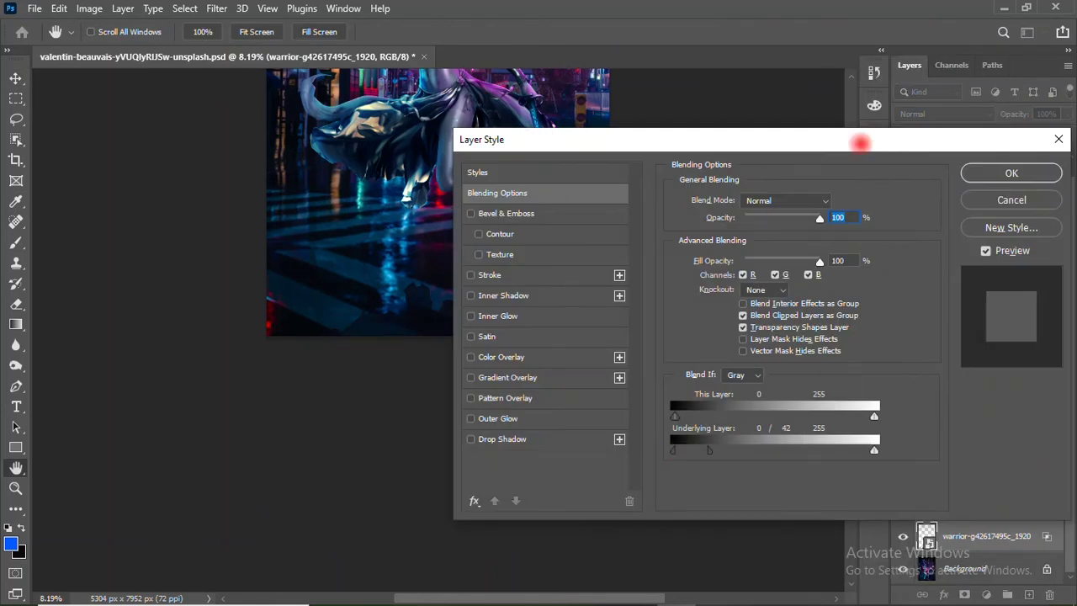
left_click_drag(855, 138, 949, 91)
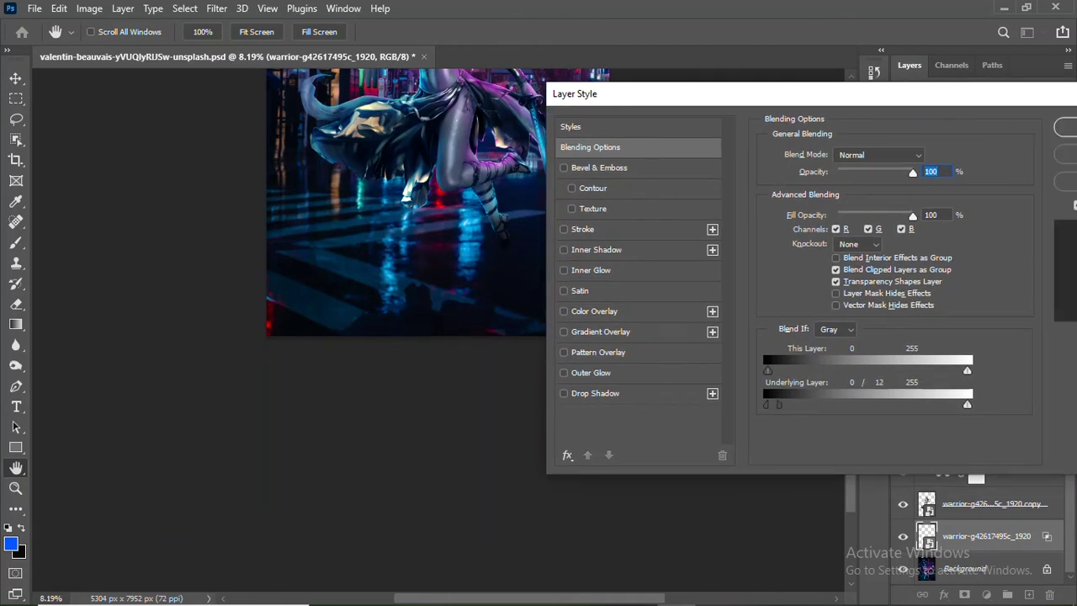
key("Return")
left_click_drag(486, 280, 482, 267)
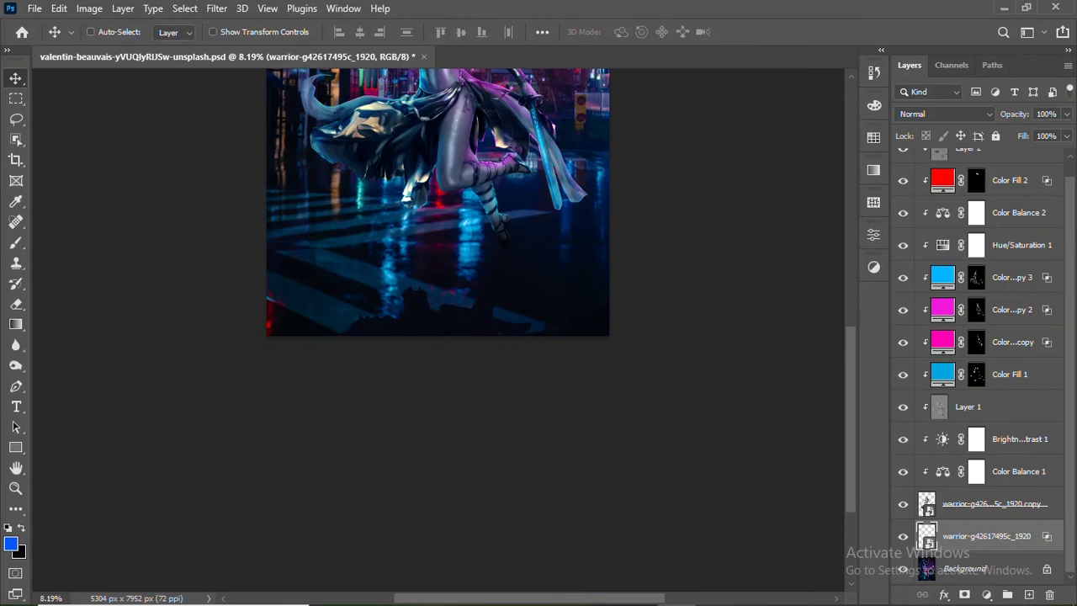
Apply a Gaussian Blur to the dark reflection layer
left_click(216, 8)
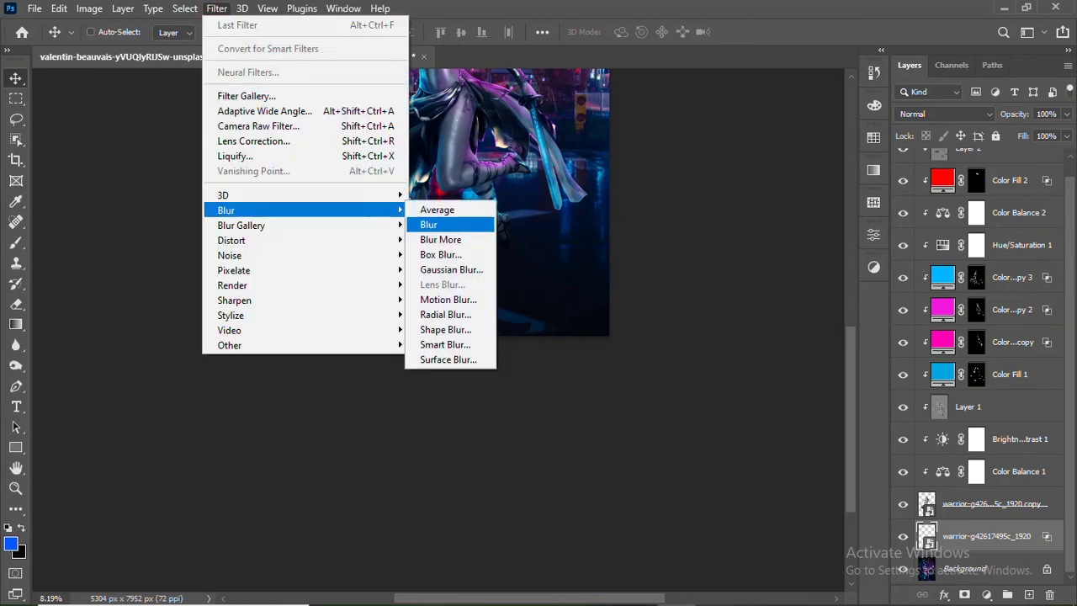
left_click(445, 266)
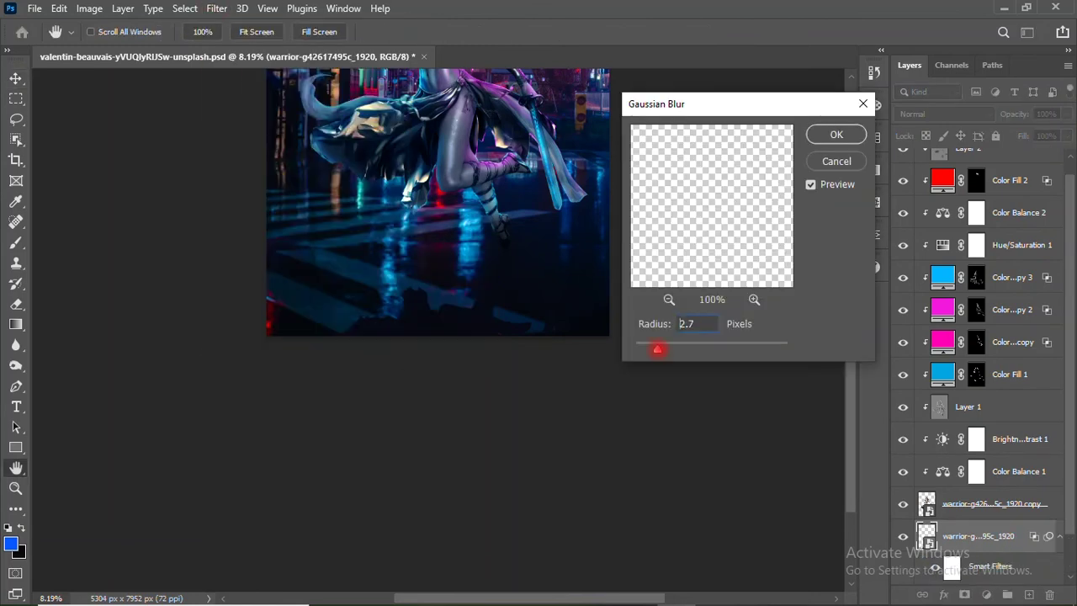
left_click_drag(665, 348, 682, 348)
left_click(836, 135)
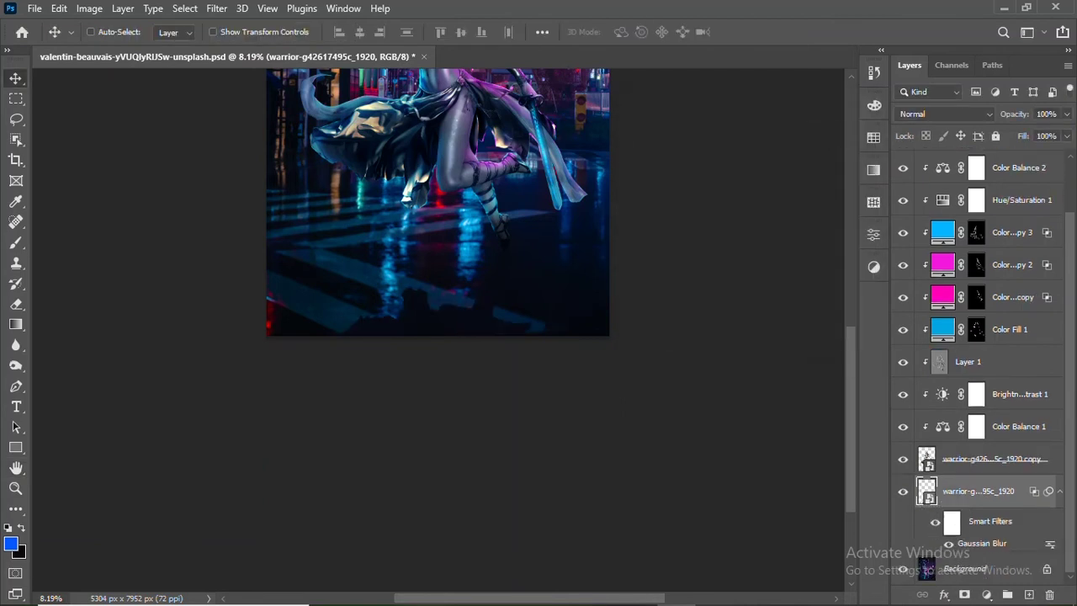
Rasterize the lower warrior layer, baking in its blur
right_click(963, 490)
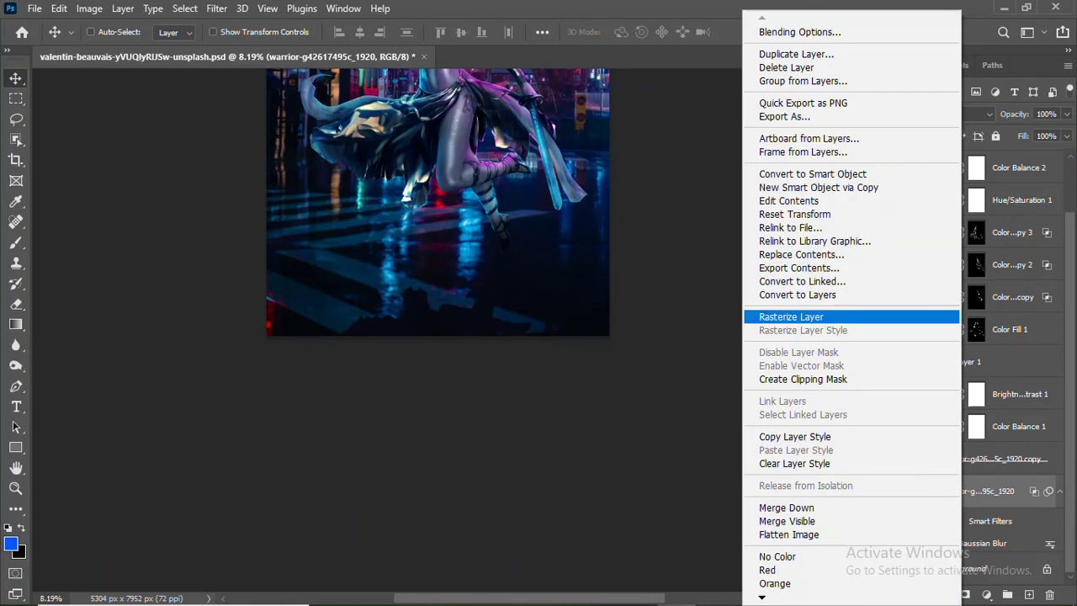
left_click(979, 490)
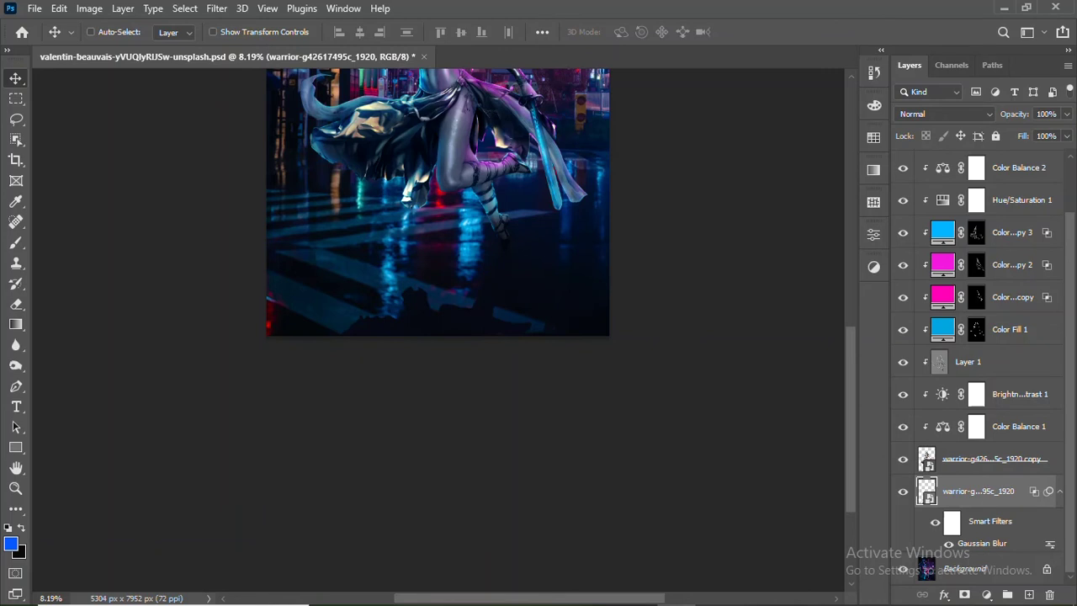
left_click(1065, 114)
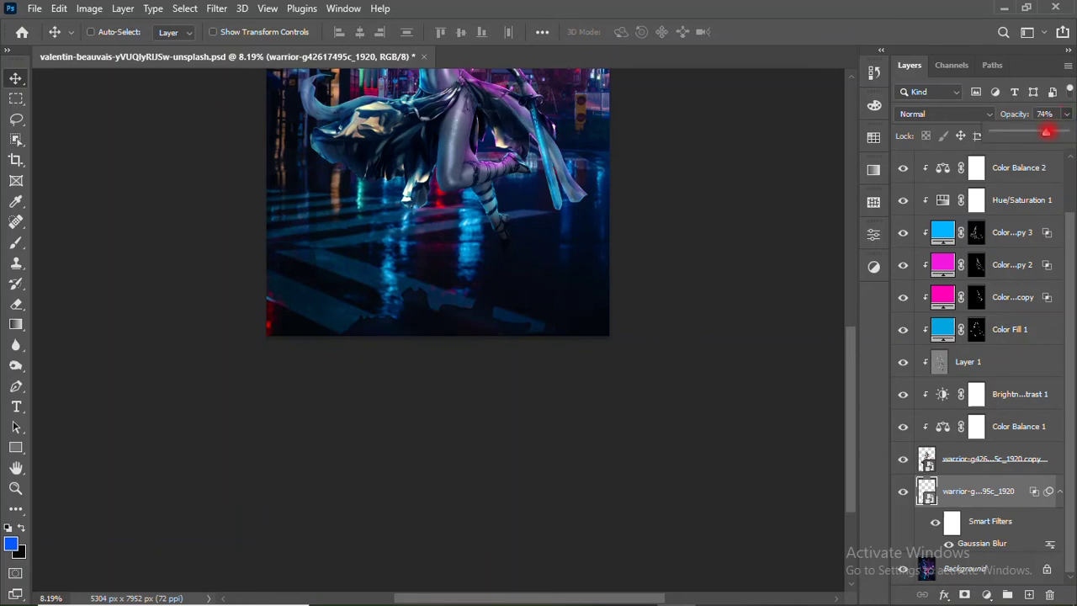
left_click(979, 488)
right_click(979, 487)
left_click(807, 318)
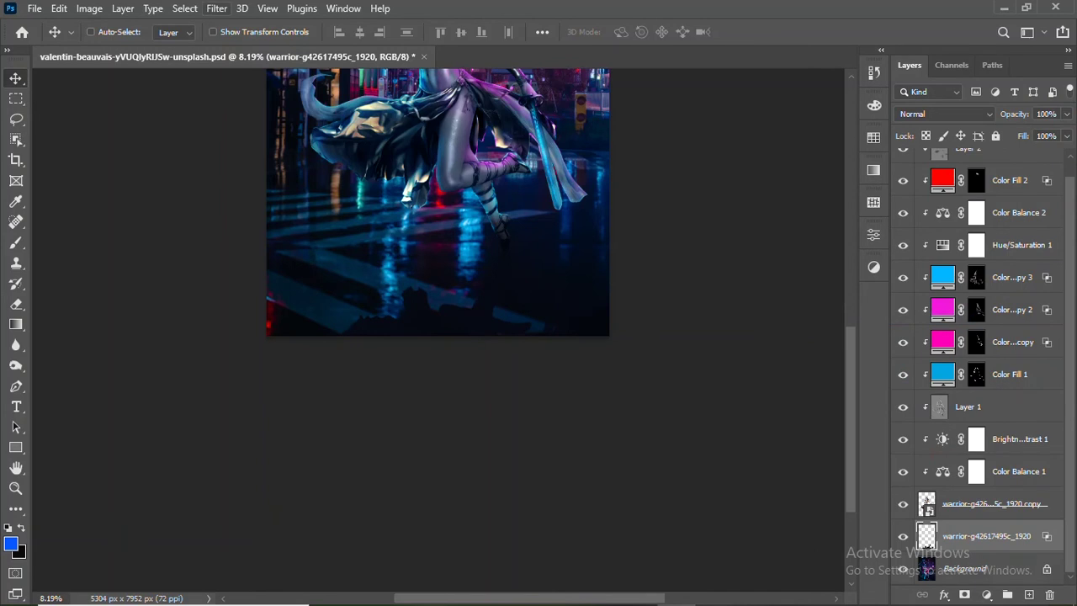
Blur the reflection with a 33.2 Gaussian Blur radius and lower its opacity to 97%
left_click(216, 8)
left_click_drag(671, 348, 712, 348)
left_click(836, 134)
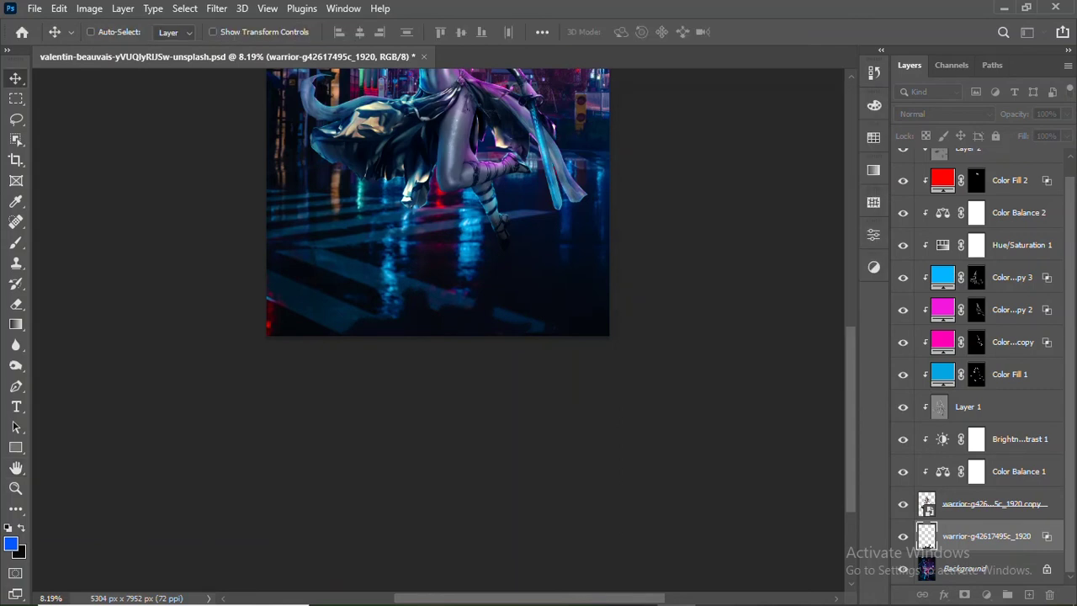
left_click(1066, 114)
mouse_move(1064, 135)
left_mouse_down()
mouse_move(1052, 135)
mouse_move(1062, 135)
left_mouse_up()
left_click(1063, 134)
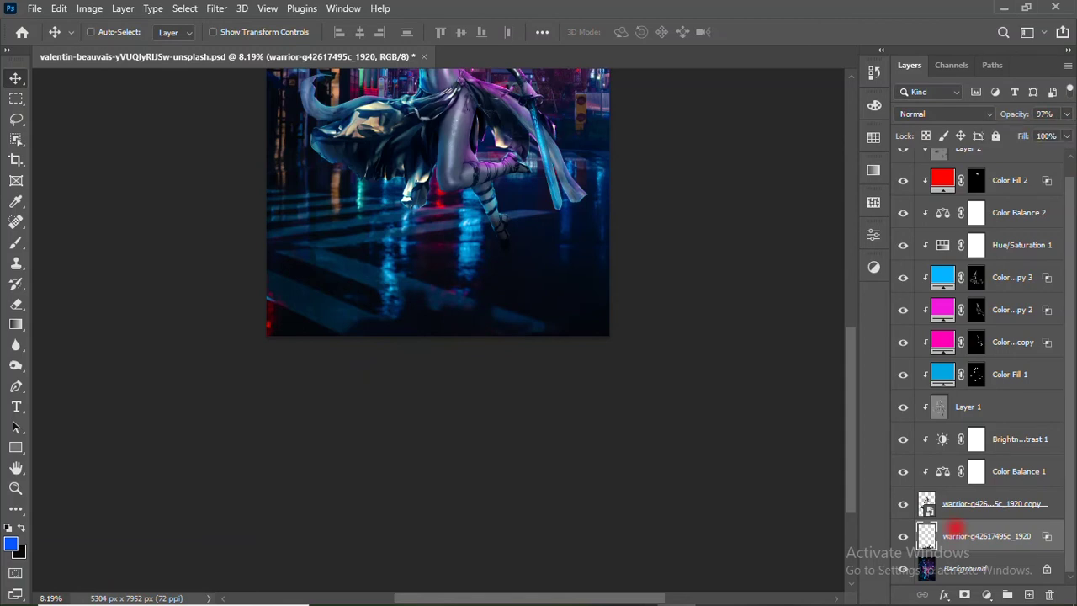
Distort the reflection's bottom corners into a slanted shadow shape below the figure
key("ctrl+t")
right_click(400, 271)
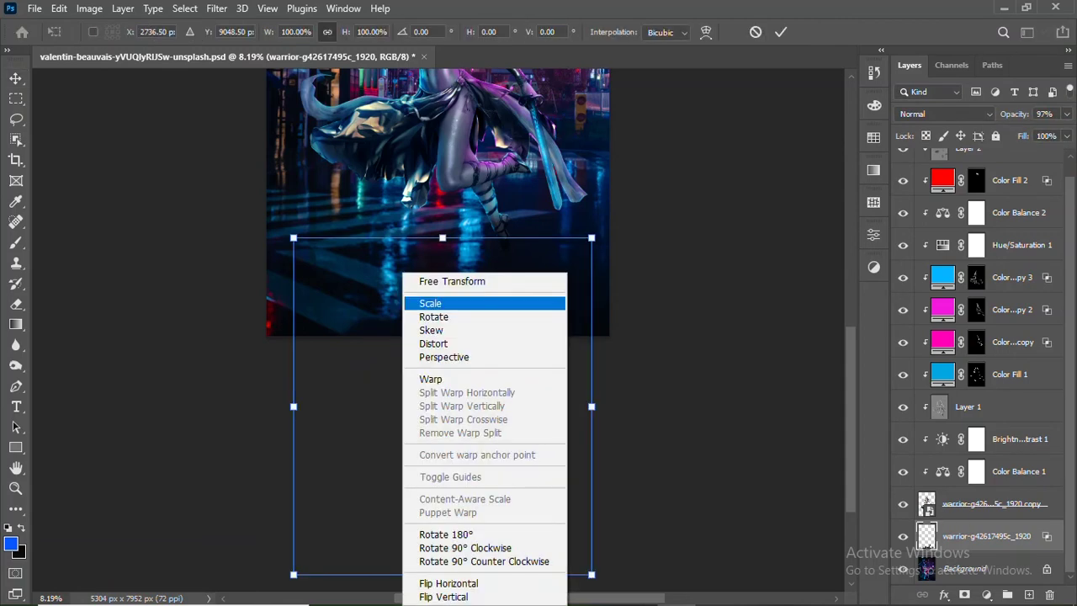
left_click(421, 341)
mouse_move(292, 574)
left_mouse_down()
mouse_move(271, 558)
mouse_move(172, 556)
left_mouse_up()
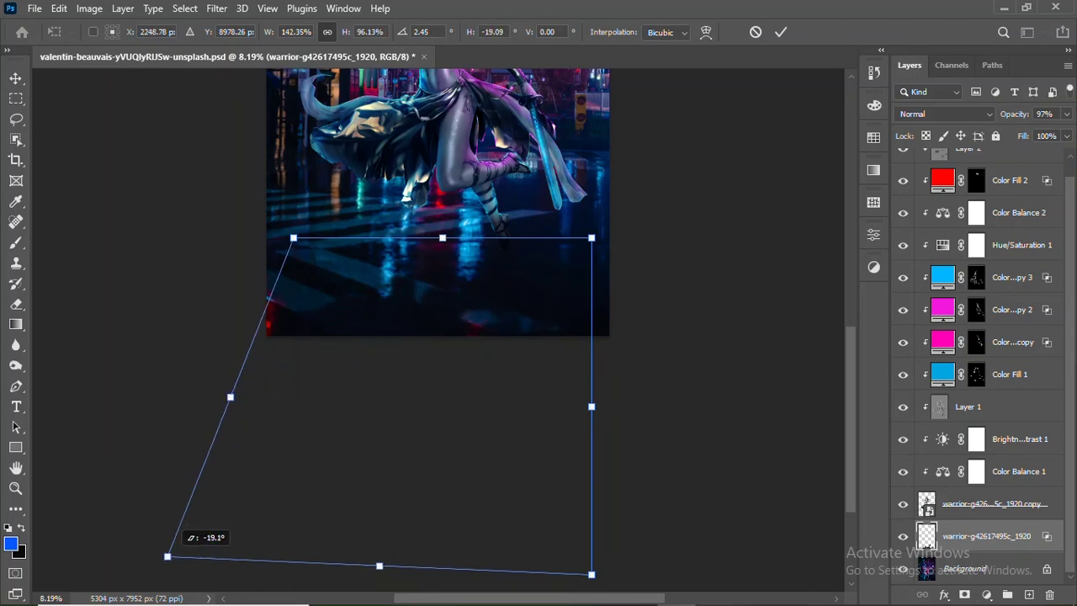
scroll(176, 538, "down", 2)
mouse_move(592, 511)
left_mouse_down()
mouse_move(533, 505)
mouse_move(553, 498)
left_mouse_up()
left_click(781, 31)
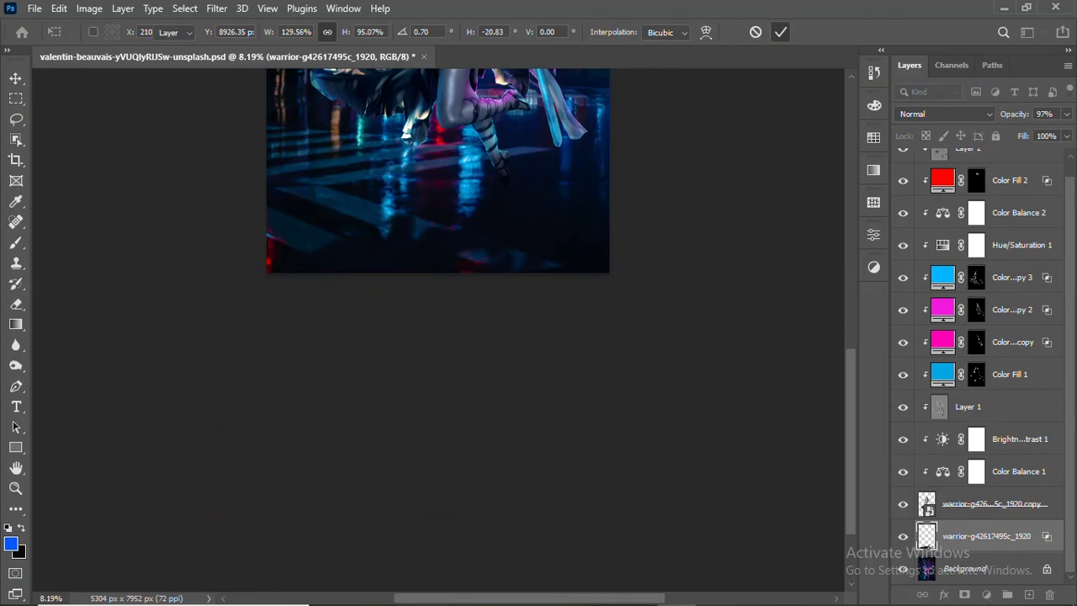
scroll(183, 419, "up", 2)
scroll(183, 419, "up", 1)
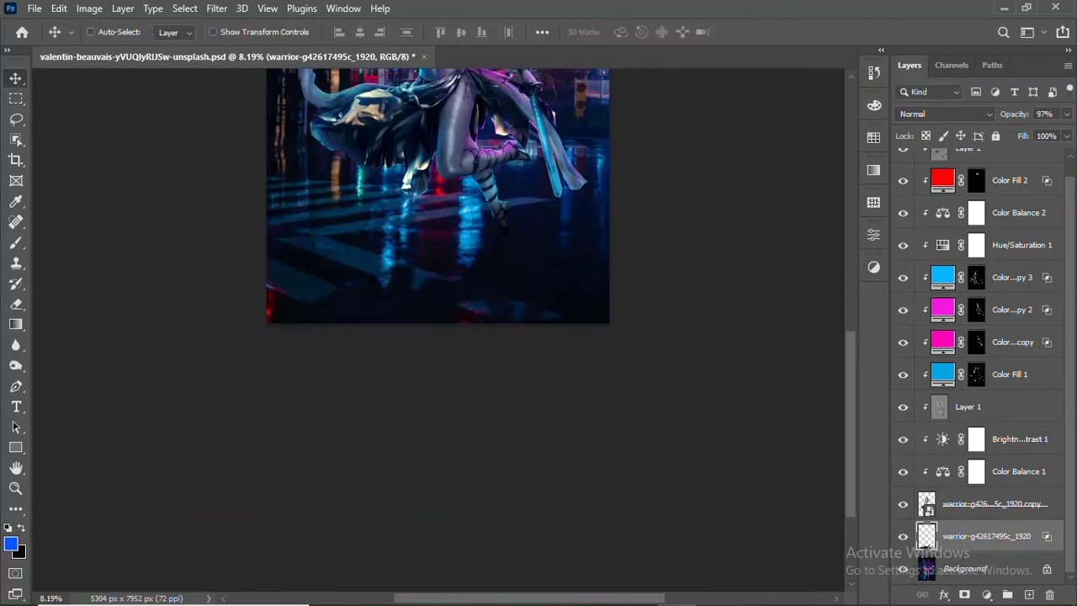
Zoom in below the figure, add an empty Layer 3, and pick a smaller Brush
key("z")
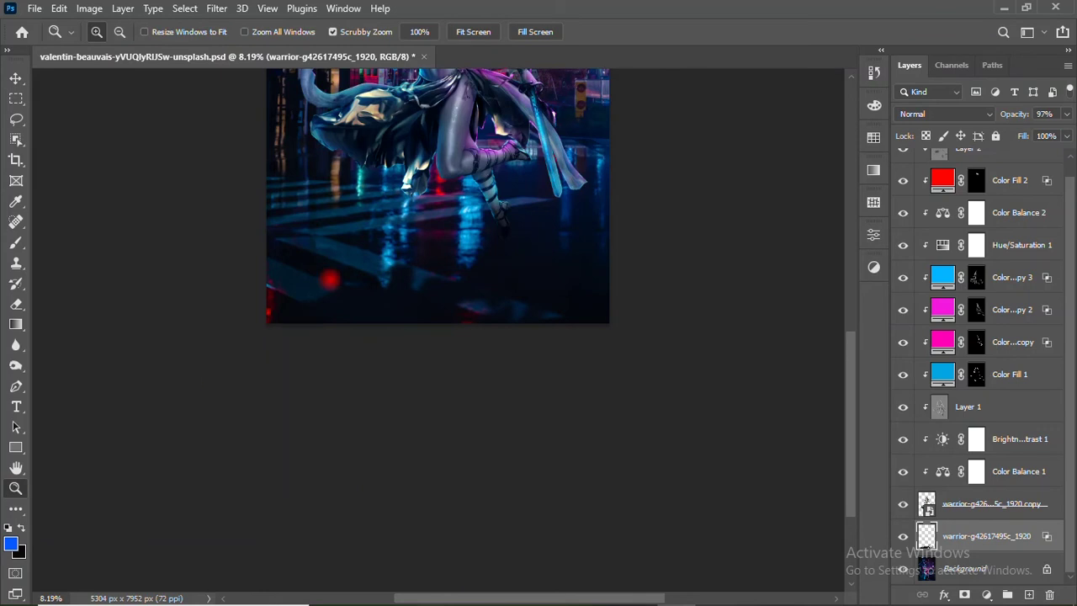
left_click_drag(329, 280, 370, 282)
key("v")
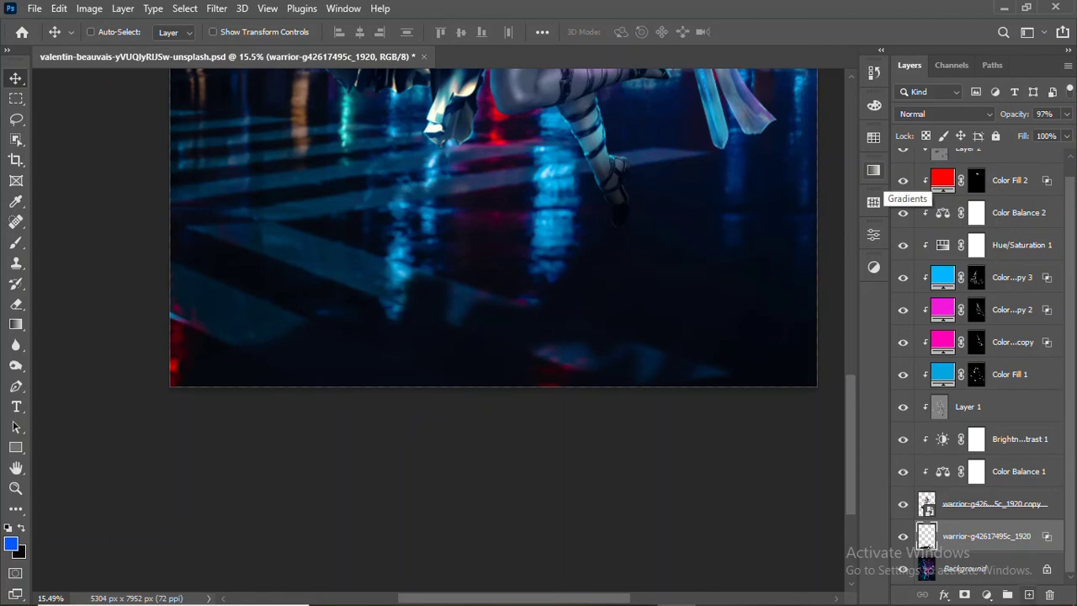
key("ctrl+shift+alt+n")
key("b")
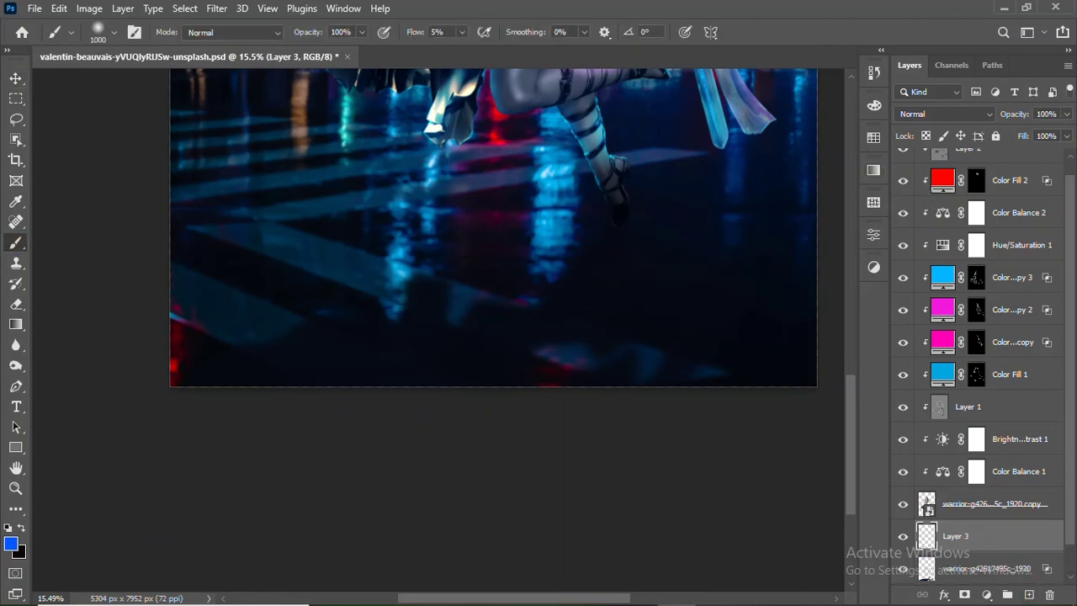
left_click(113, 32)
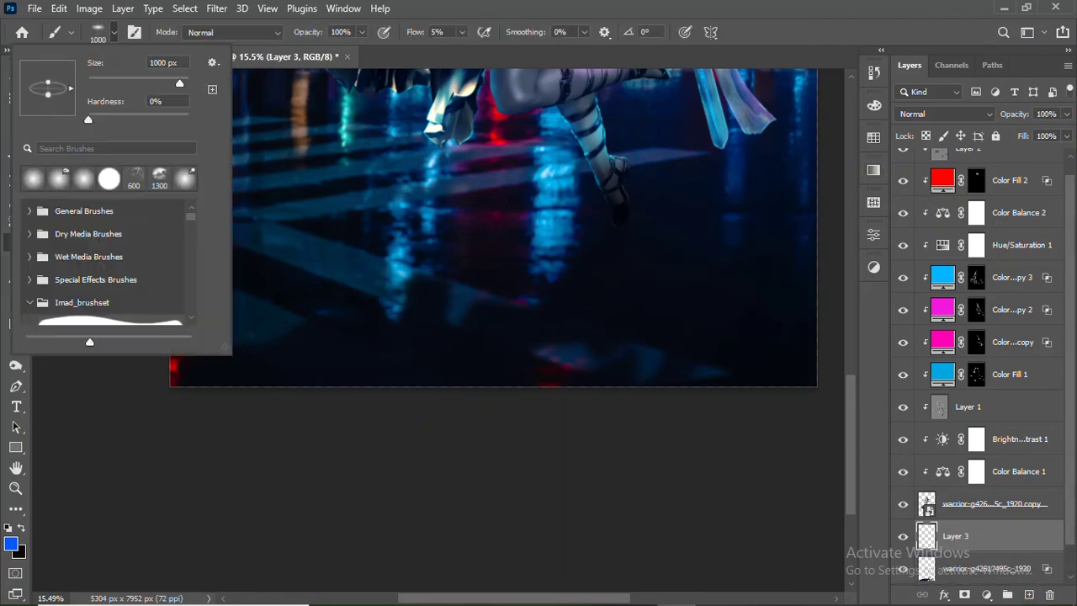
key("Escape")
key("bracketleft")
Reset the colours to black and white and set the brush flow to 29%
right_click(623, 225)
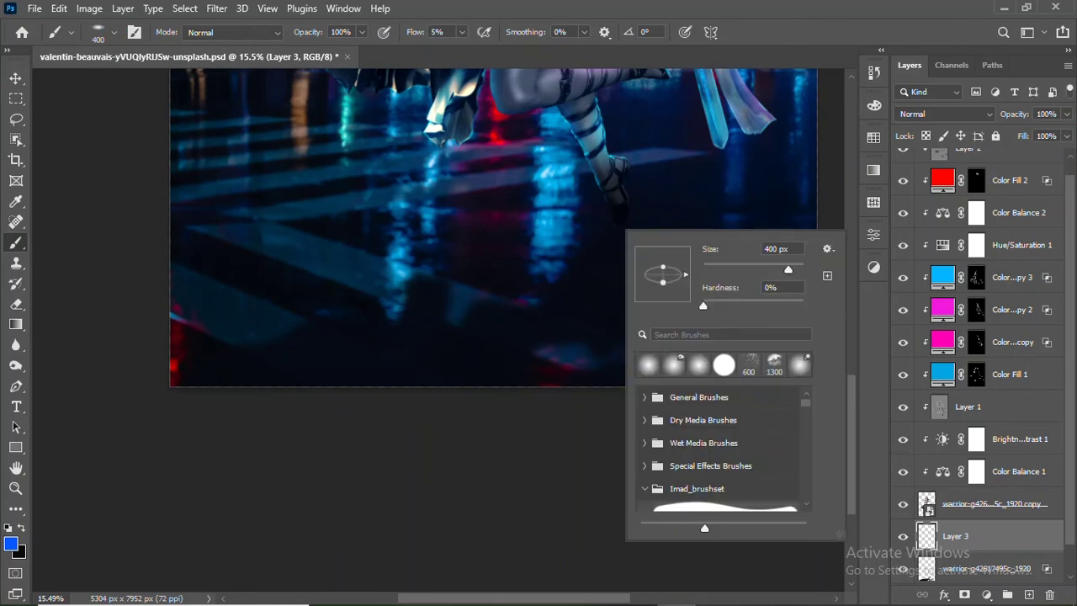
key("Escape")
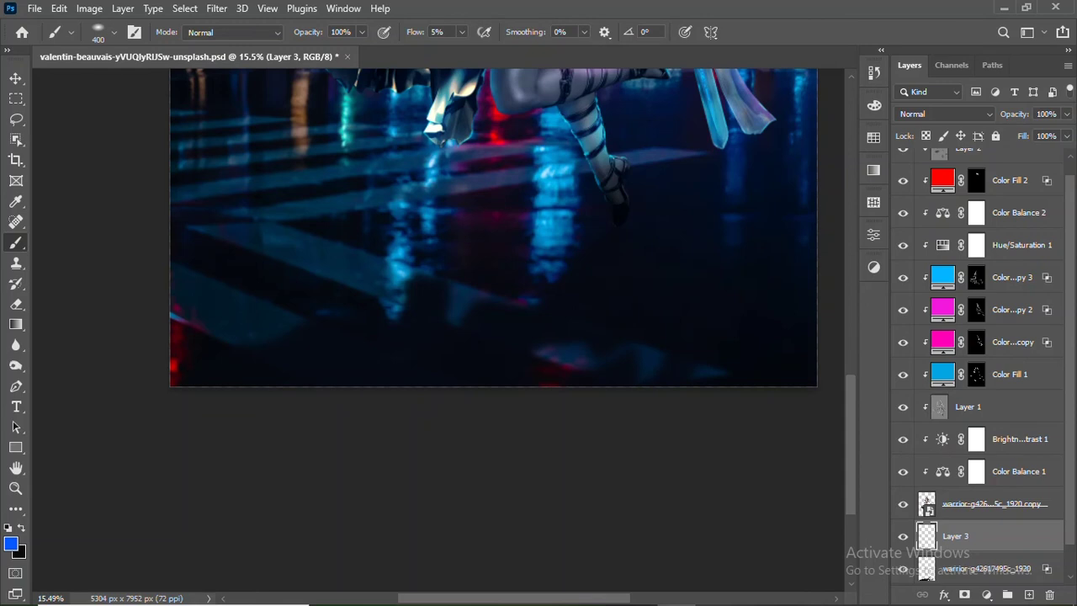
key("d")
left_click(618, 218)
key("ctrl+z")
key("shift+2")
key("shift+9")
Add Layer 4 above Layer 2 at 55% opacity and fit the image to the window
scroll(976, 337, "up", 1)
left_click(967, 164)
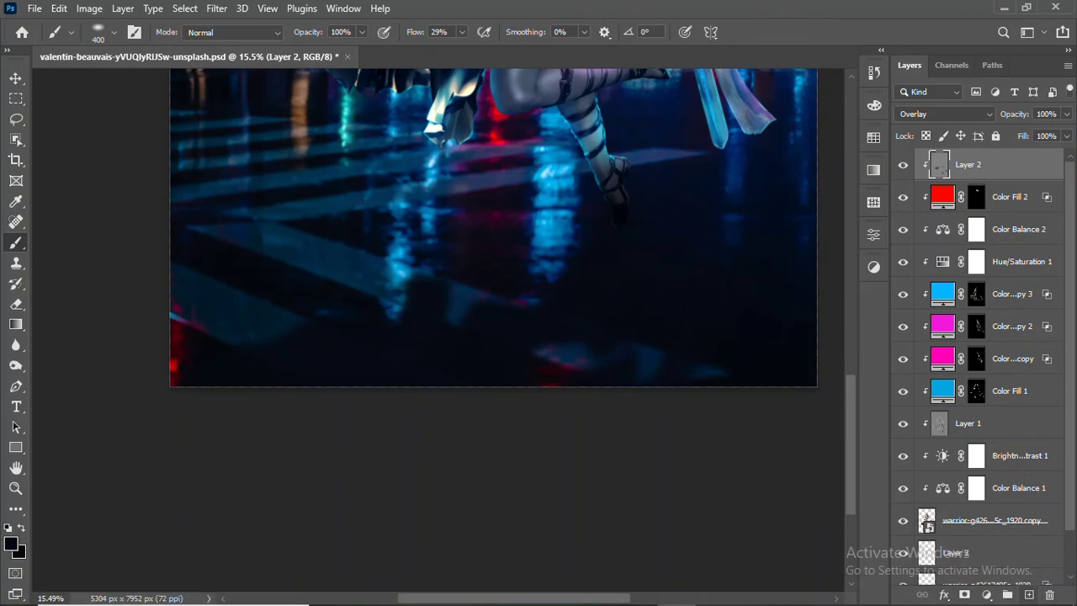
left_click(1027, 595)
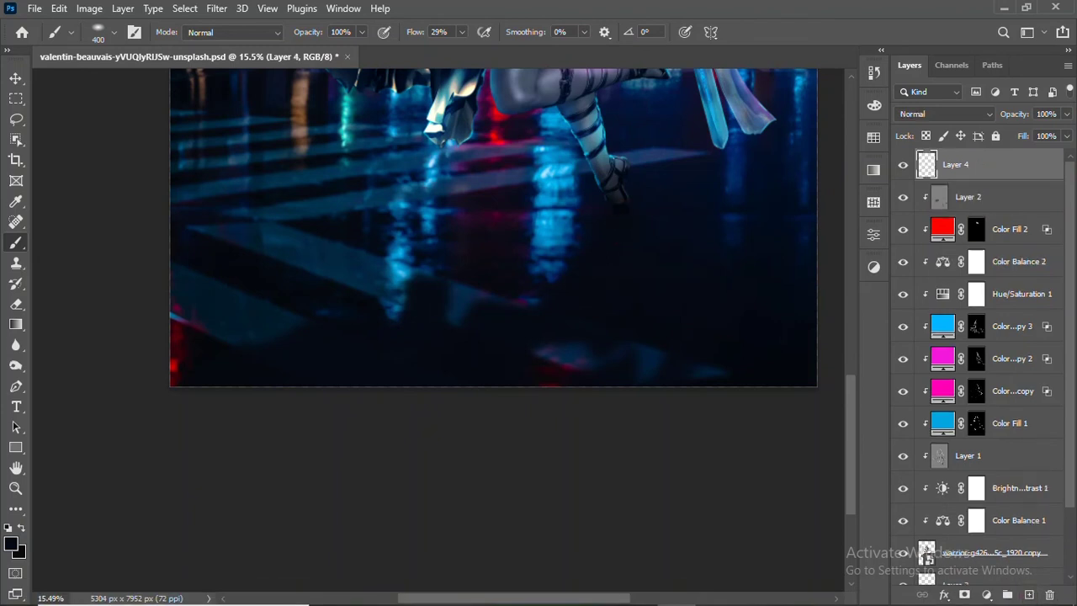
left_click(1066, 114)
left_click_drag(1064, 133, 1032, 133)
key("v")
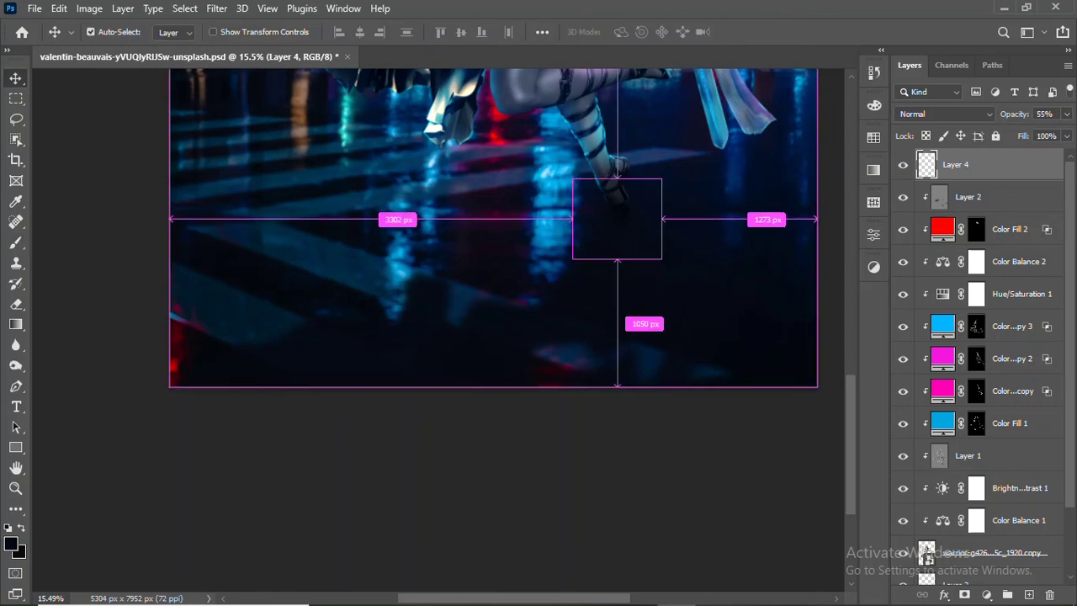
key("ctrl+0")
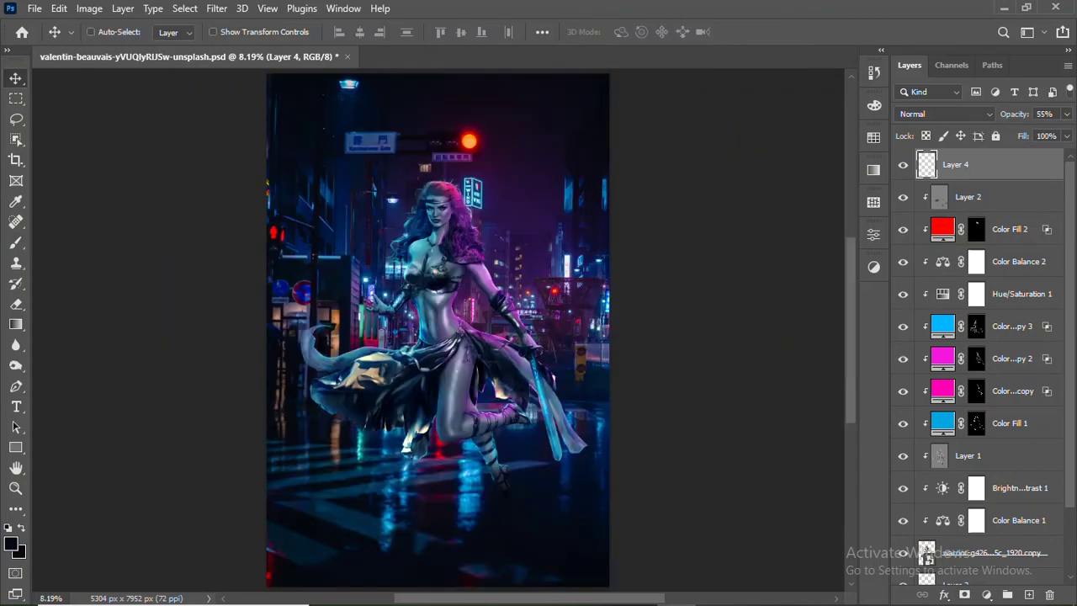
scroll(980, 362, "down", 3)
Split the warrior layer's Underlying Layer black slider to about 0/28, then save the document
left_click(984, 536)
right_click(984, 536)
left_click(768, 32)
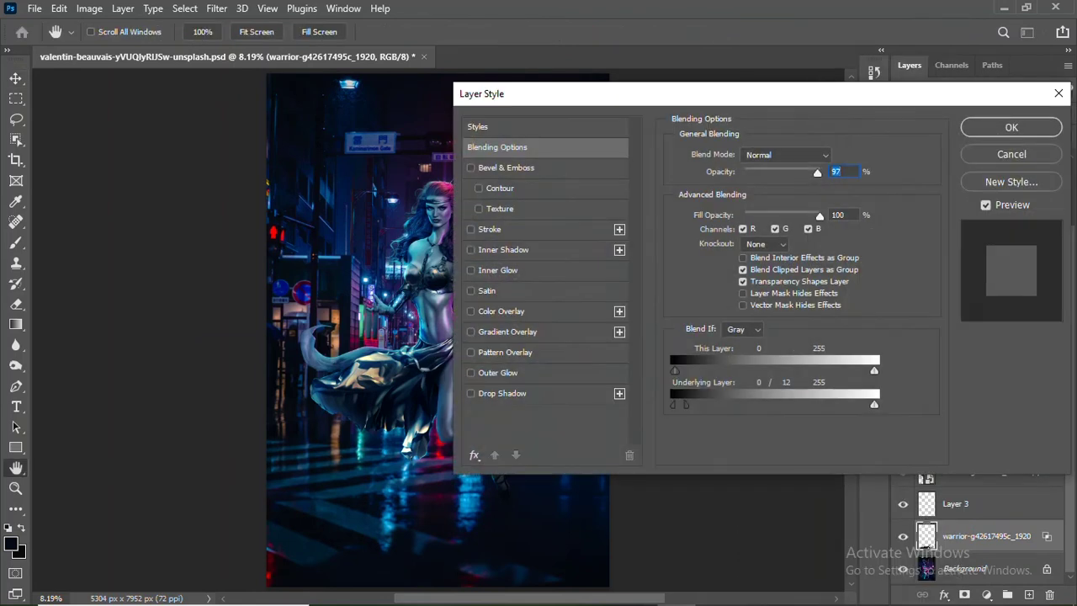
mouse_move(673, 405)
left_mouse_down()
mouse_move(727, 404)
mouse_move(704, 405)
left_mouse_up()
key("Return")
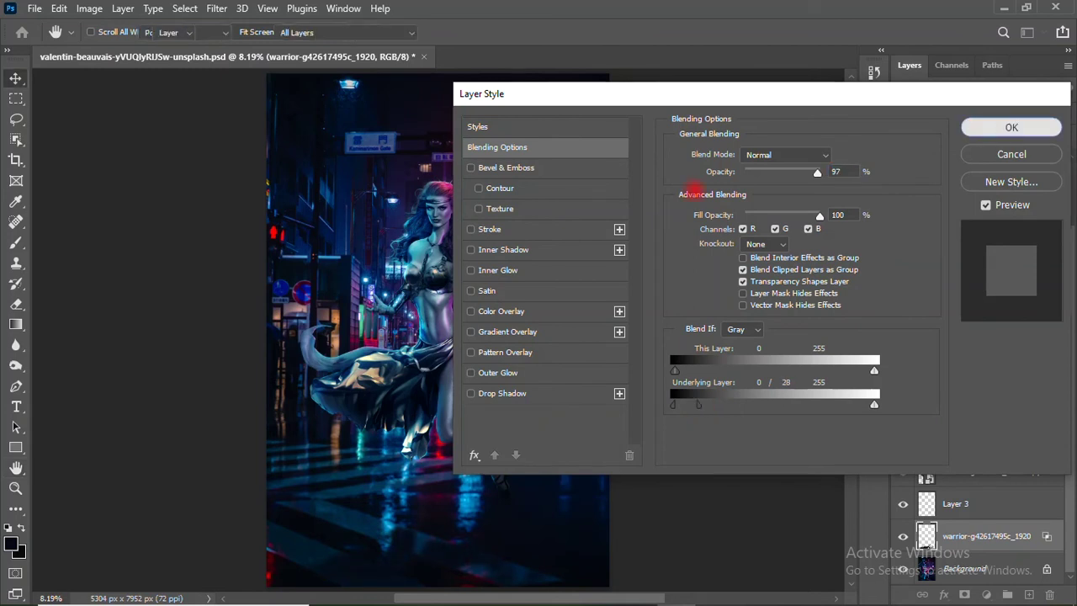
key("ctrl+s")
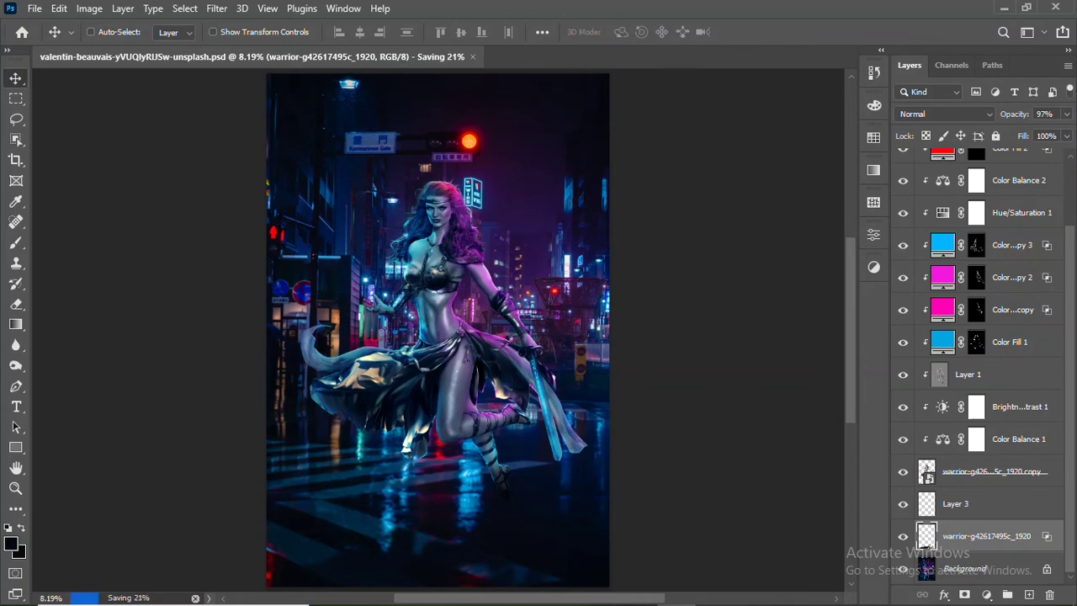
Add Layer 5 above the Background and choose a soft brush preset
left_click(932, 561)
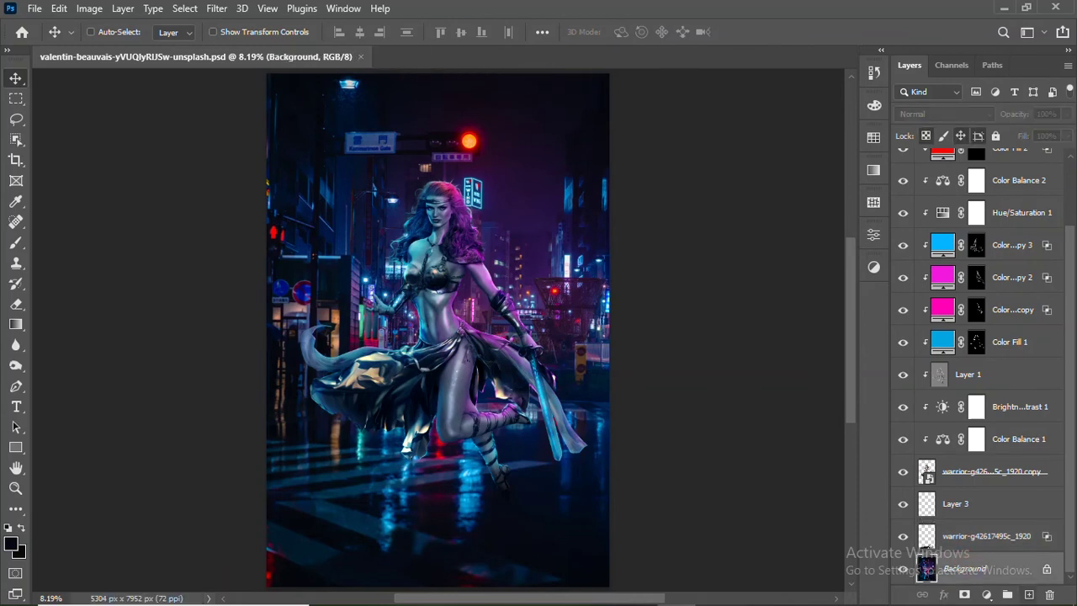
left_click(1028, 594)
key("b")
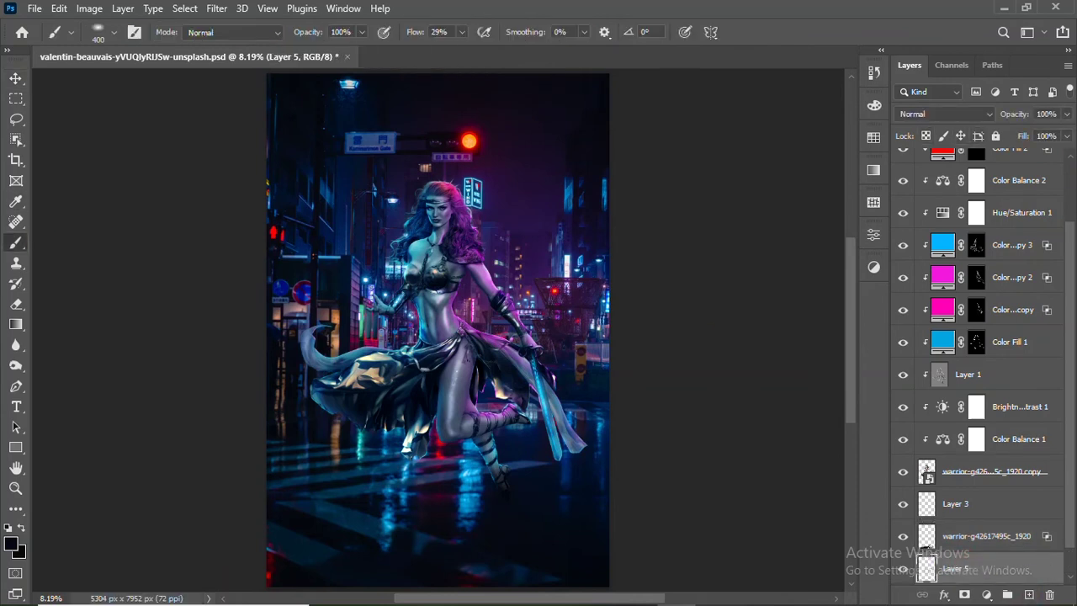
left_click(98, 32)
double_click(33, 178)
Try the Soft Light and Lighten blend modes on Layer 5
left_click(945, 114)
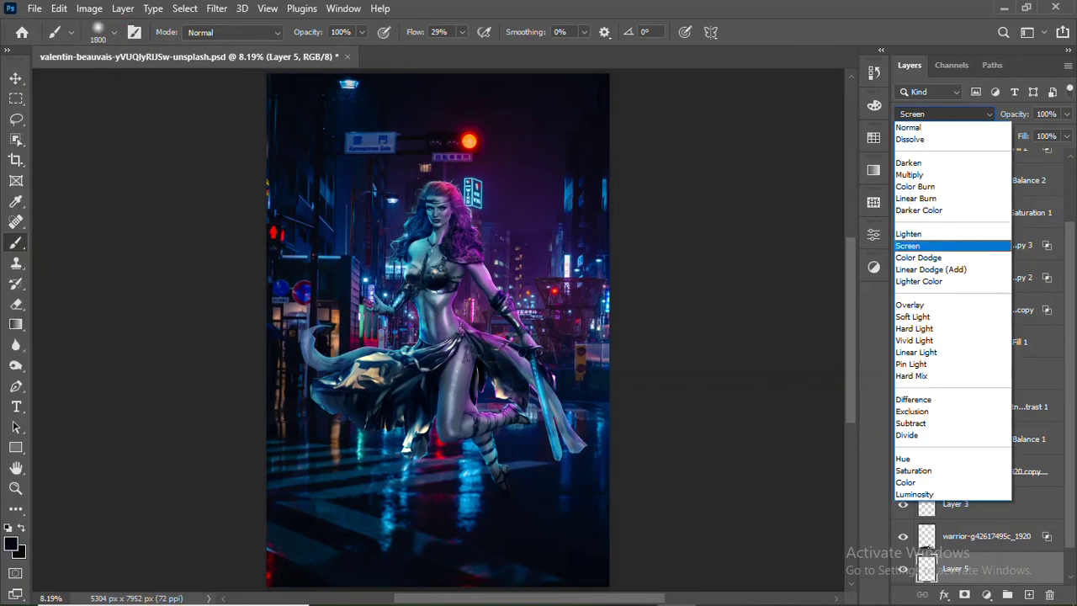
left_click(913, 316)
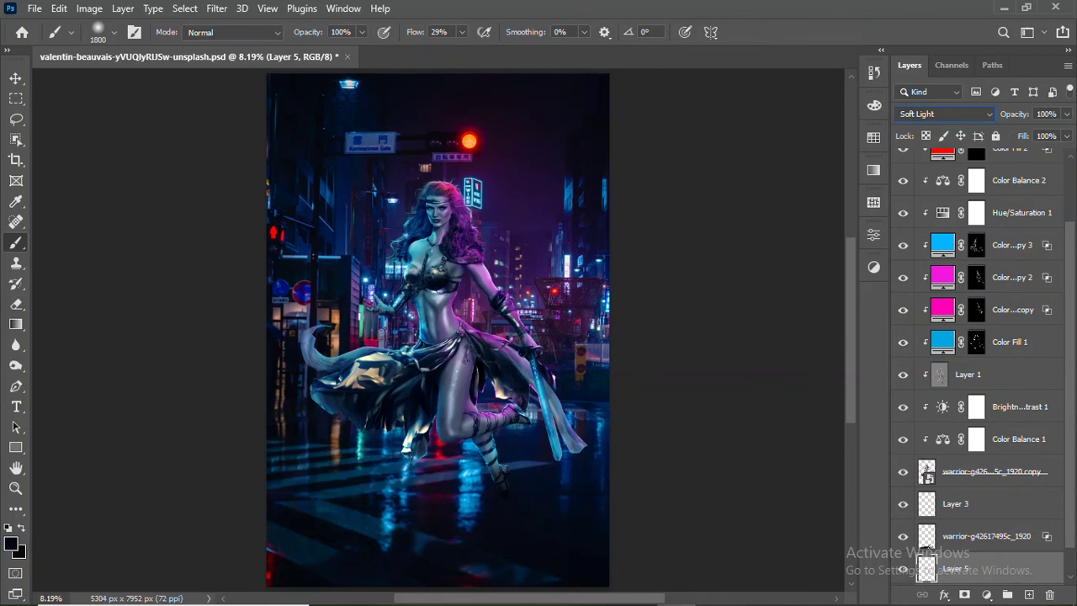
left_click(945, 114)
left_click(913, 233)
Sample a purple from the image and brighten it to a more saturated purple
left_click(484, 307, "alt")
left_click(11, 544)
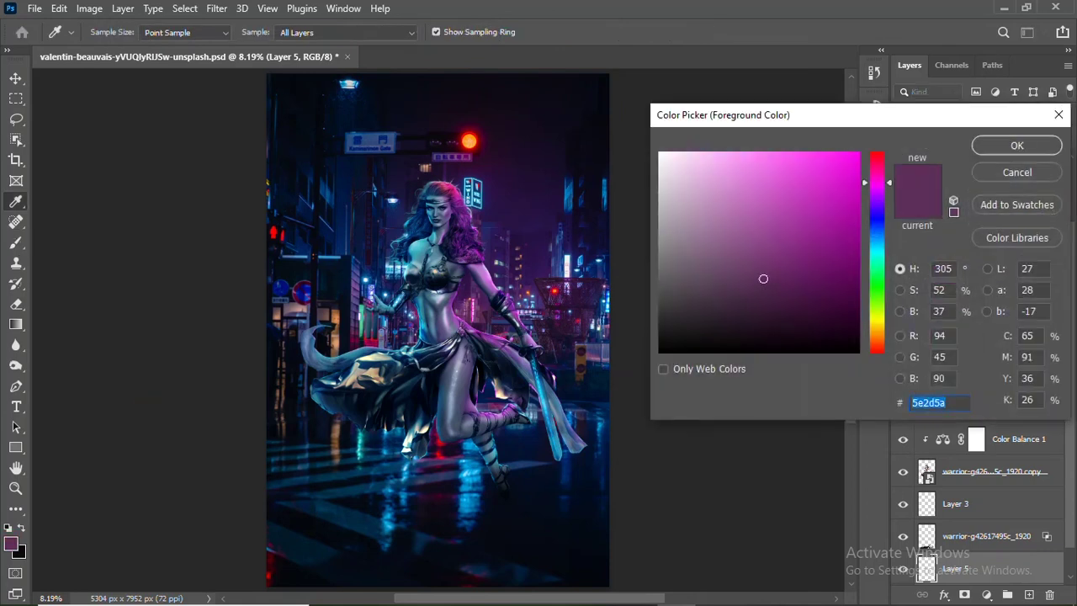
left_click_drag(561, 287, 561, 287)
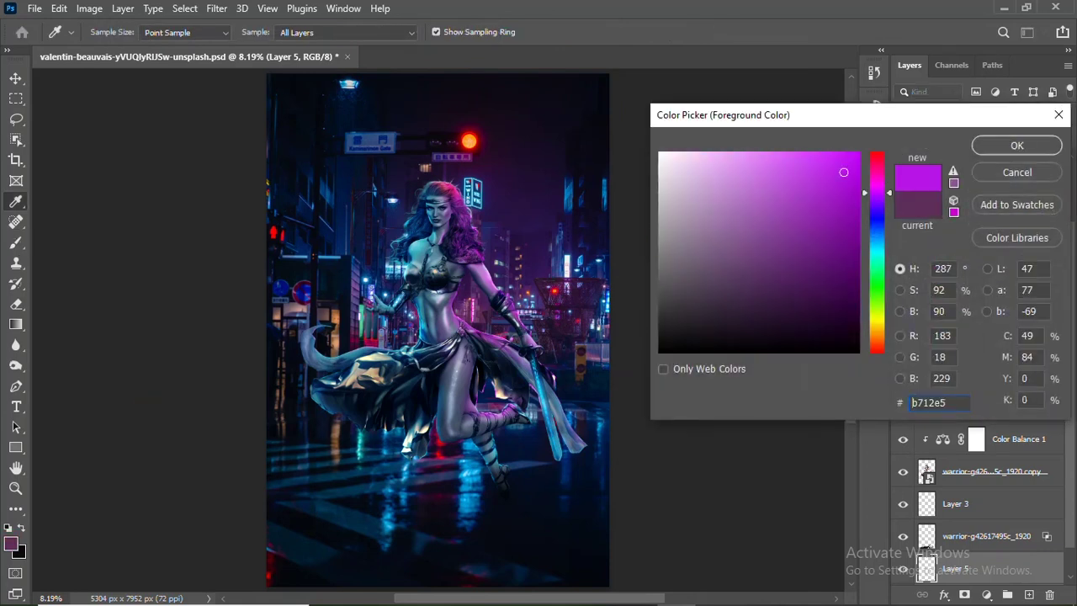
key("Return")
Paint a soft purple glow over the right shoulder and around the sword
key("b")
key("bracketright")
key("bracketright")
key("bracketright")
left_click_drag(454, 287, 545, 332)
mouse_move(505, 269)
left_mouse_down()
mouse_move(572, 354)
mouse_move(581, 387)
left_mouse_up()
mouse_move(597, 294)
left_mouse_down()
mouse_move(594, 373)
mouse_move(496, 396)
mouse_move(583, 403)
mouse_move(515, 437)
mouse_move(559, 504)
left_mouse_up()
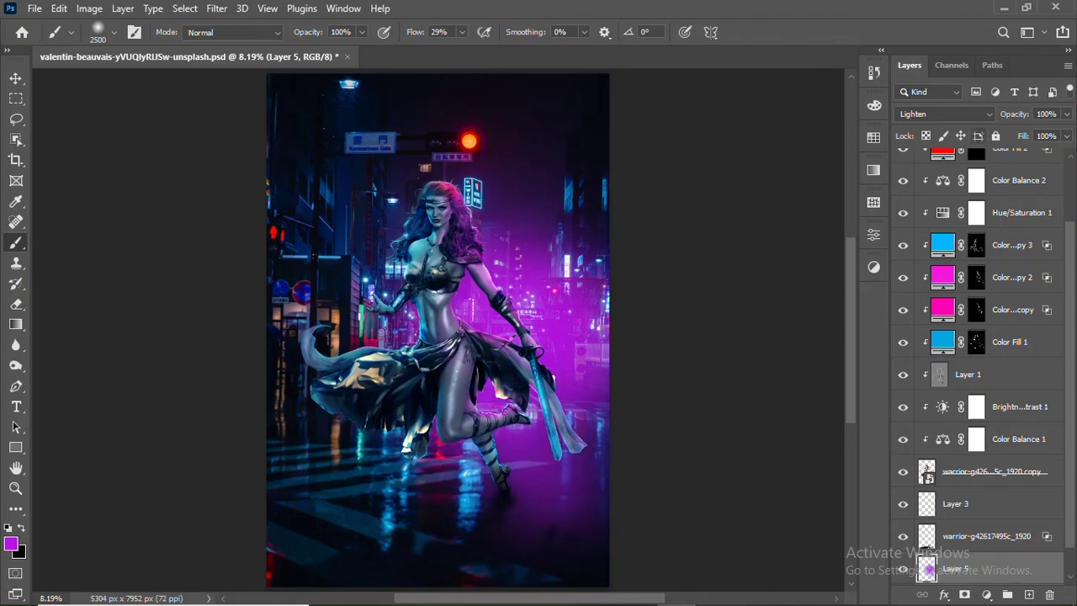
Compare blend modes for the purple glow layer and settle on Soft Light
left_click(942, 114)
key("Down")
key("Down")
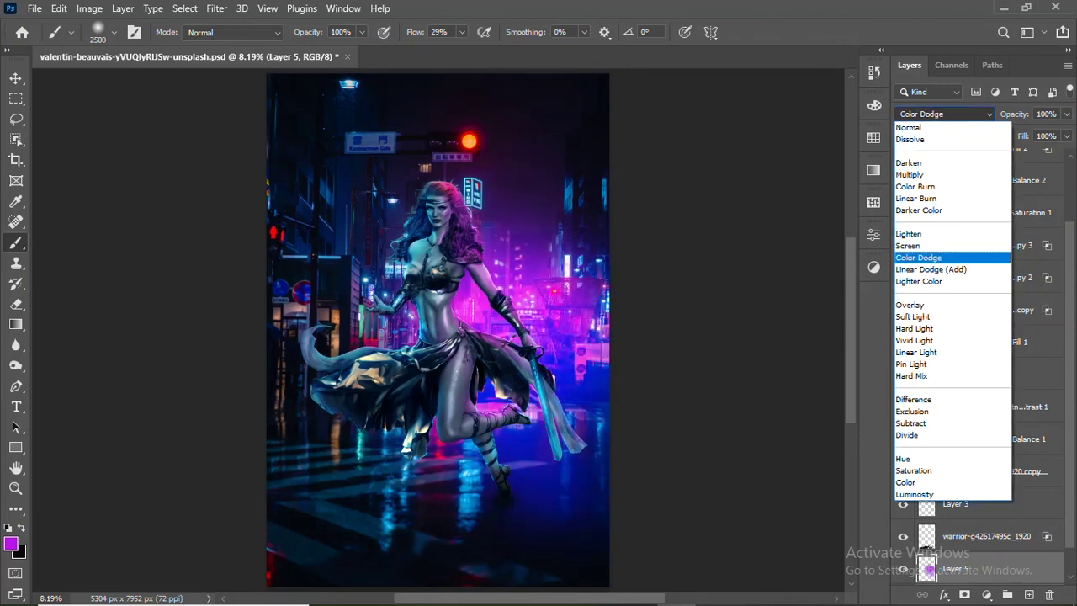
key("Down")
key("Down")
key("Up")
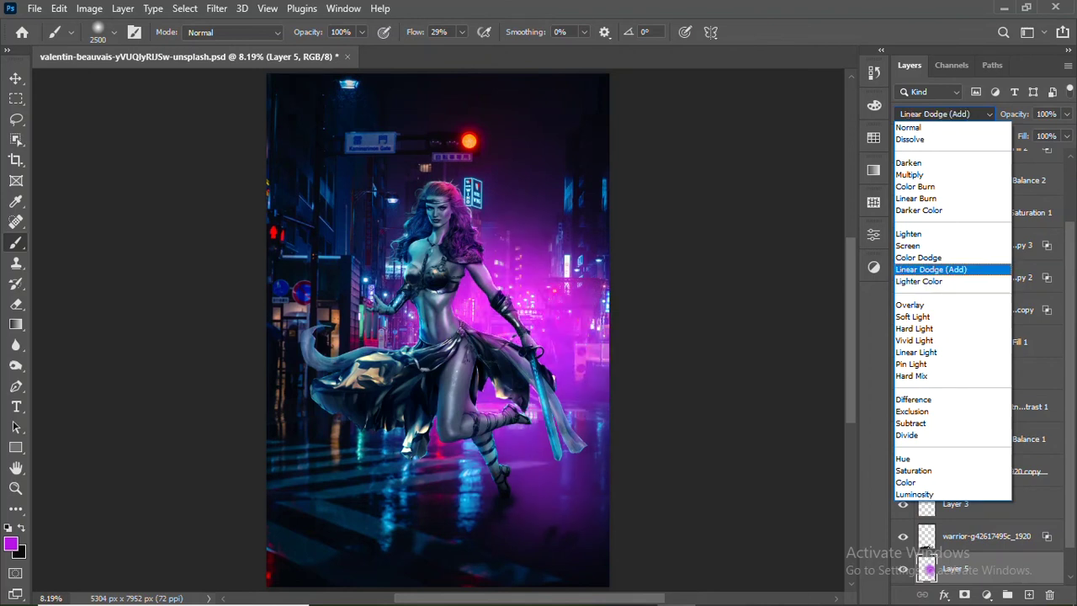
key("Down")
key("Down")
key("Down")
key("Return")
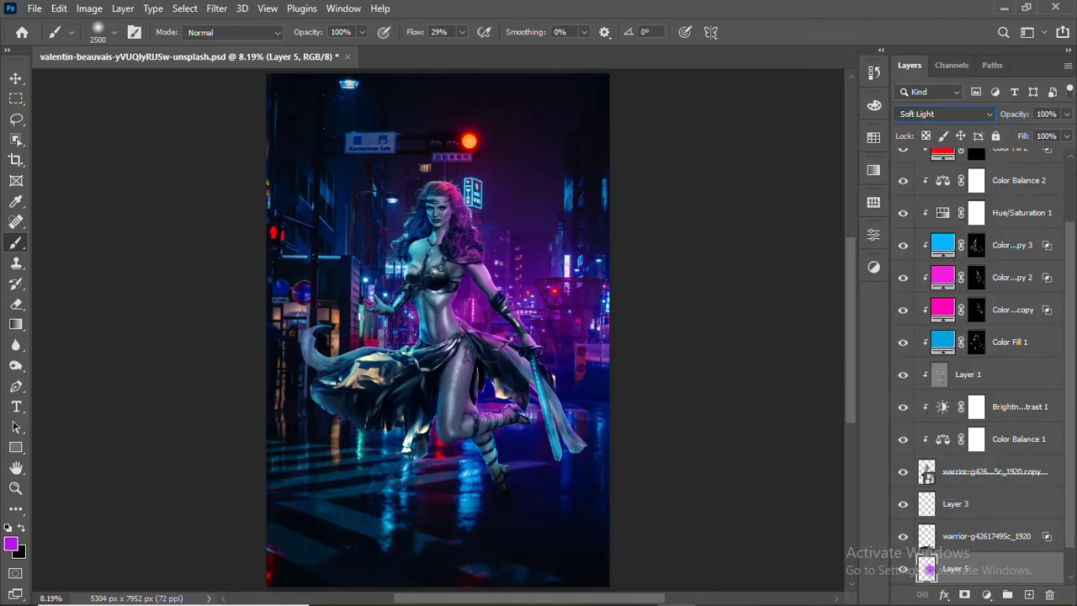
key("Down")
key("Up")
scroll(975, 362, "down", 1)
Add Layer 6 and brush light blue over the street and the buildings on both sides
left_click(1028, 594)
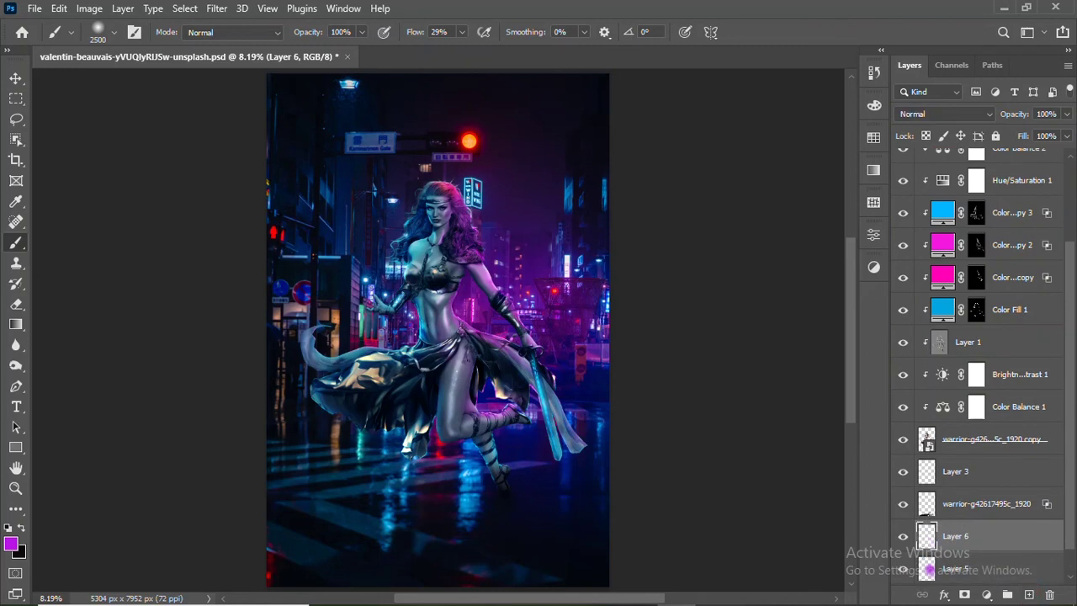
left_click(470, 475, "alt")
left_click(351, 492)
left_click(614, 521)
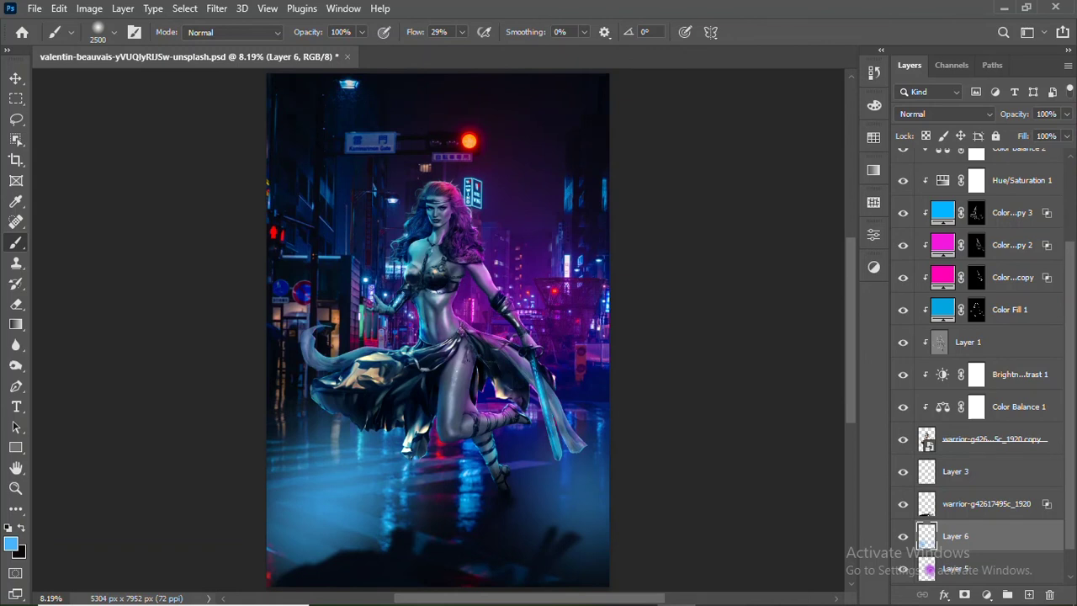
left_click(614, 222)
left_click(343, 214)
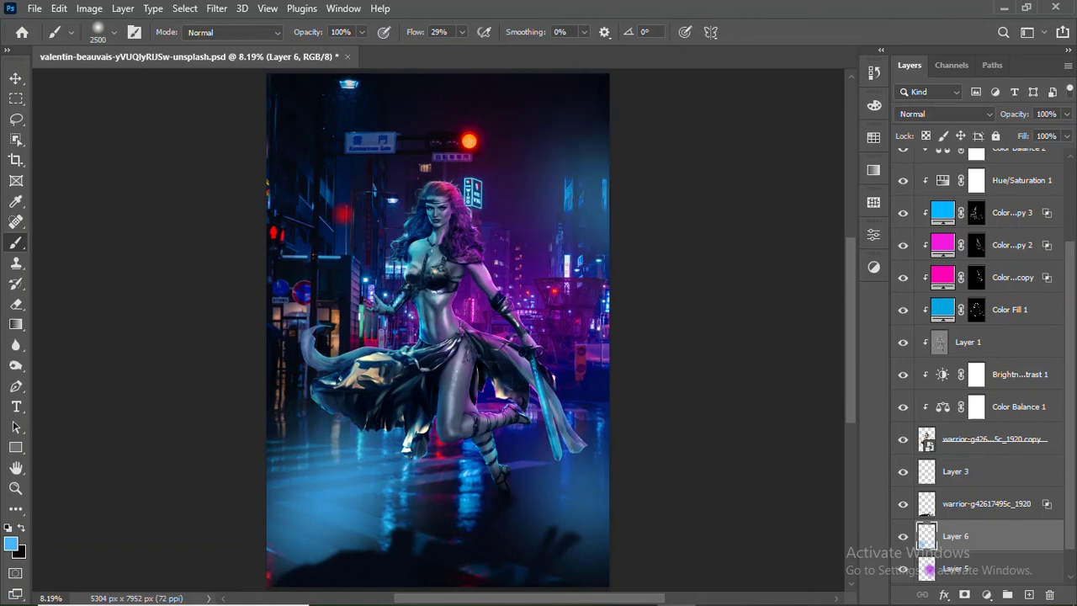
left_click(339, 280)
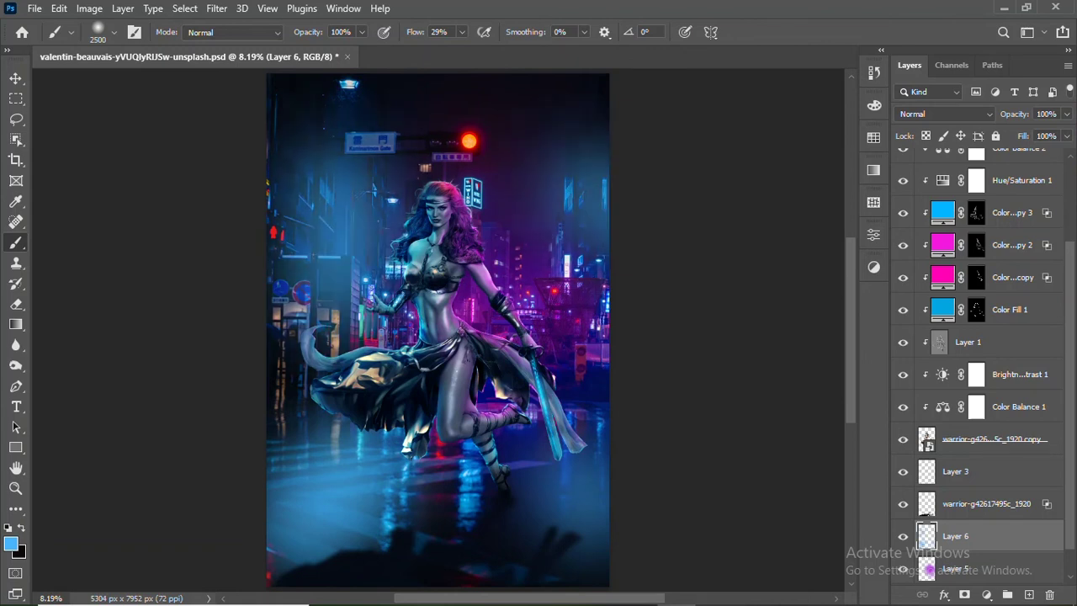
key("bracketleft")
key("bracketleft")
key("bracketleft")
key("bracketleft")
key("bracketleft")
key("bracketleft")
Set Layer 6 to Soft Light and toggle its visibility to compare
left_click(945, 114)
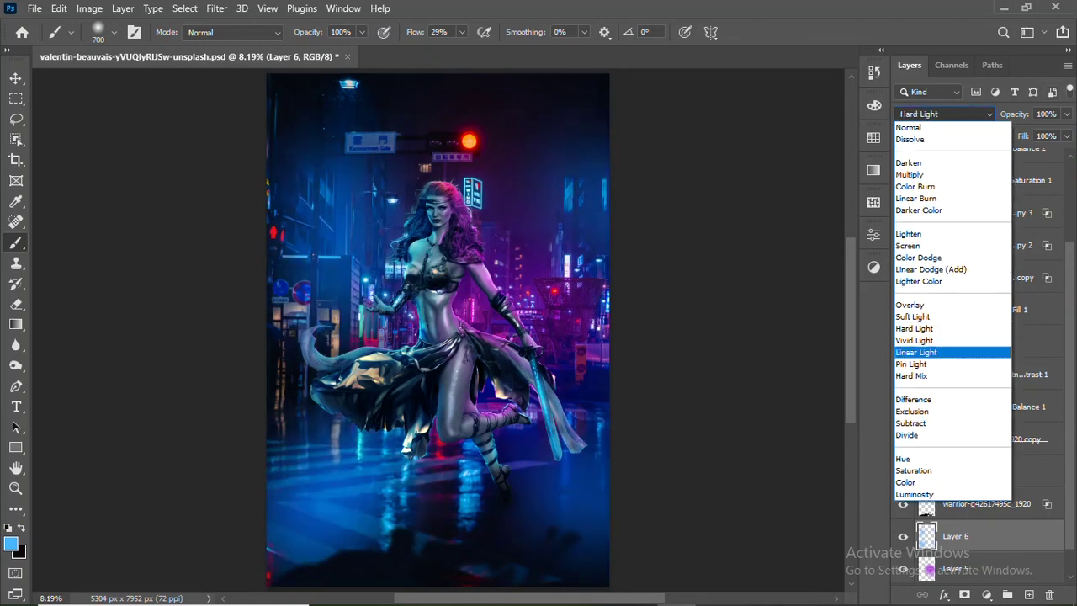
key("Return")
left_click(903, 536)
scroll(902, 536, "up", 5)
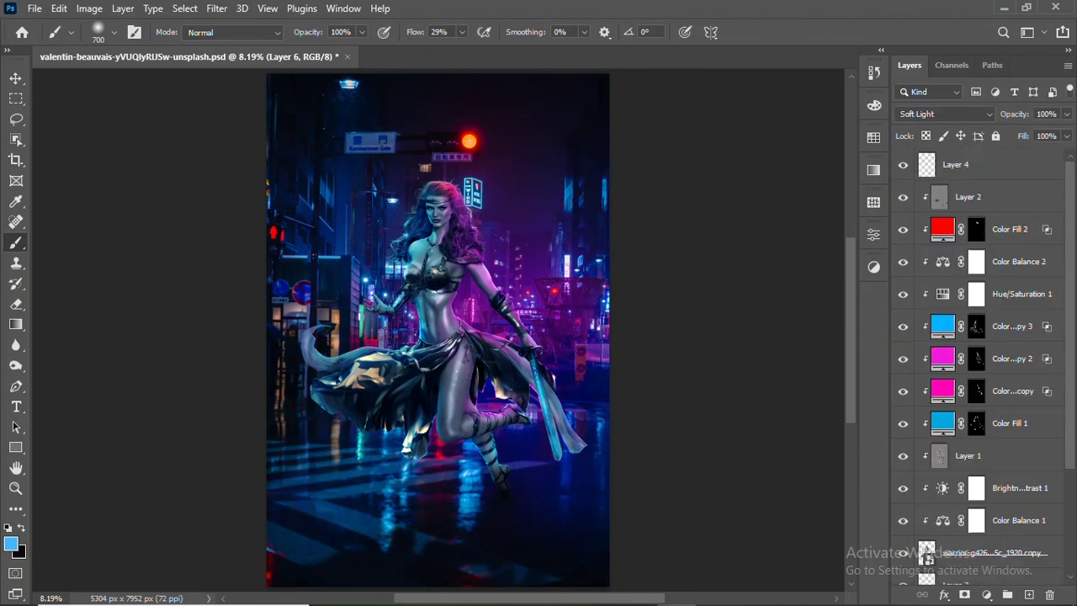
Add a new Layer 7 at the top of the stack in Soft Light mode
key("ctrl+shift+alt+n")
left_click(944, 113)
key("Down")
key("Down")
key("Return")
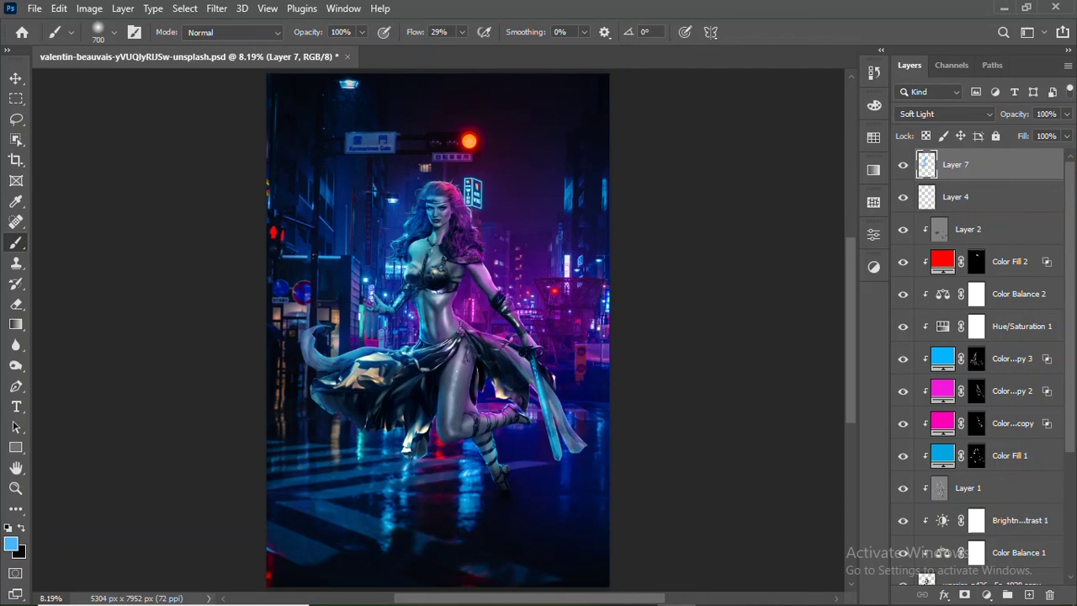
Add Layer 8 in Soft Light and paint purple around the neon sign and figure
left_click(1027, 594)
left_click(942, 113)
left_click(912, 316)
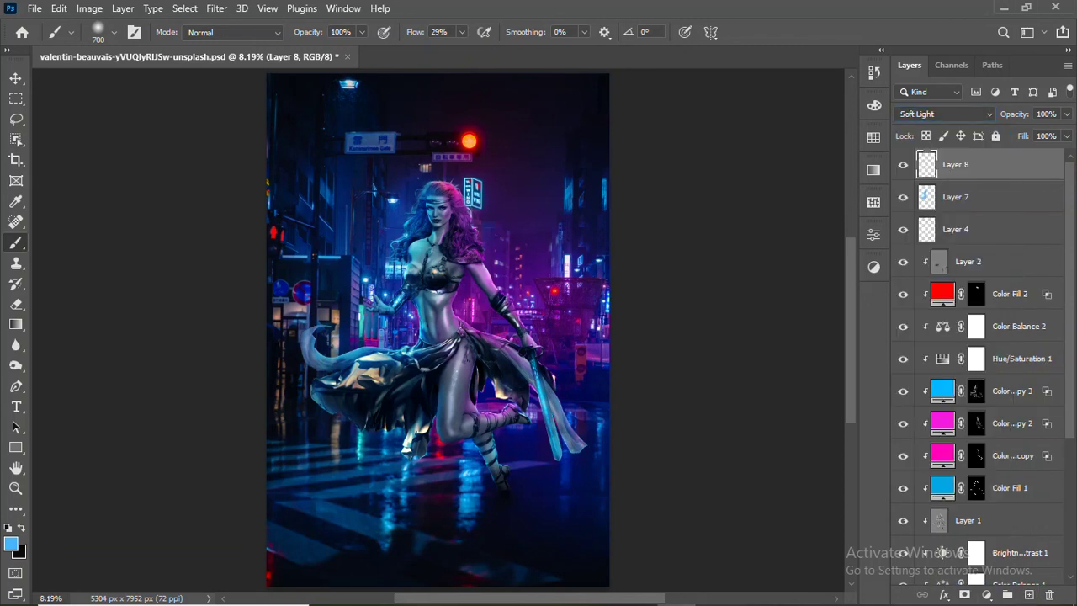
left_click(476, 302, "alt")
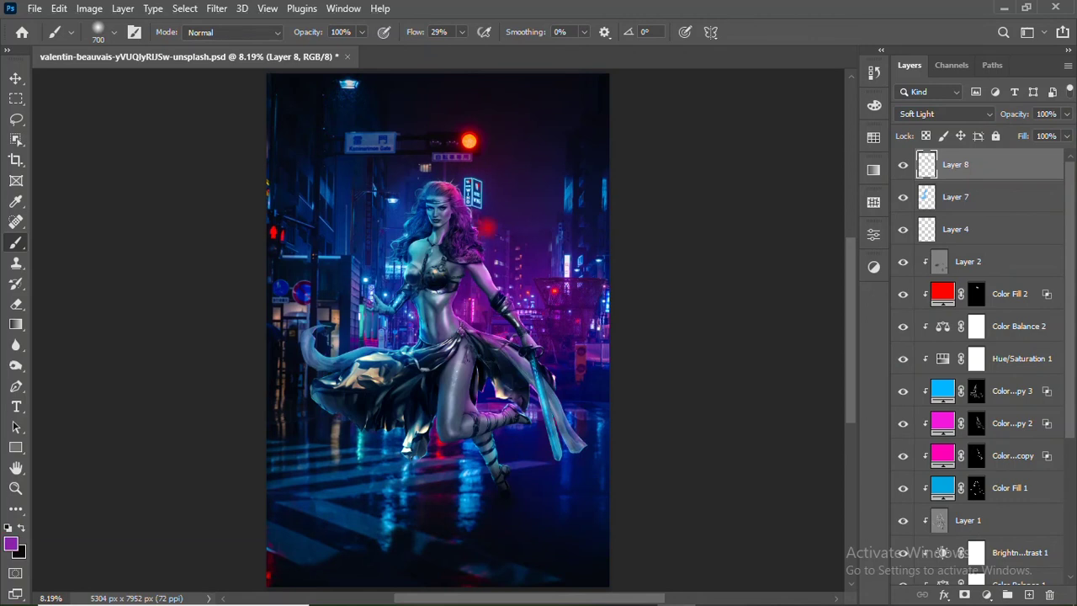
left_click_drag(474, 178, 487, 225)
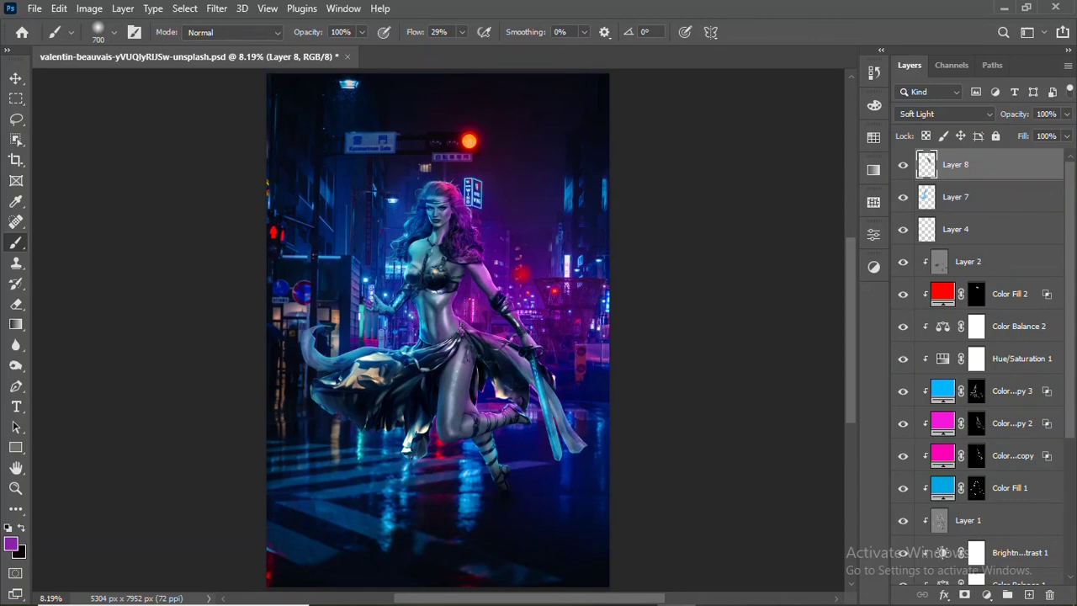
key("v")
left_click(903, 165)
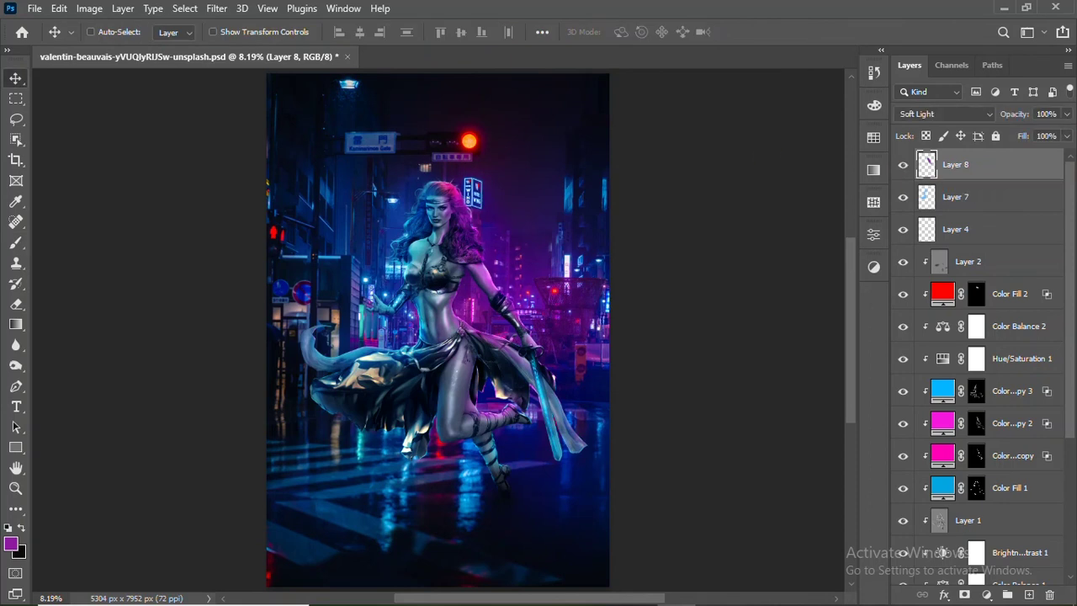
Set Color Balance 1 midtones to Cyan-Red −91, Magenta-Green −21 and Yellow-Blue +68
scroll(975, 362, "down", 2)
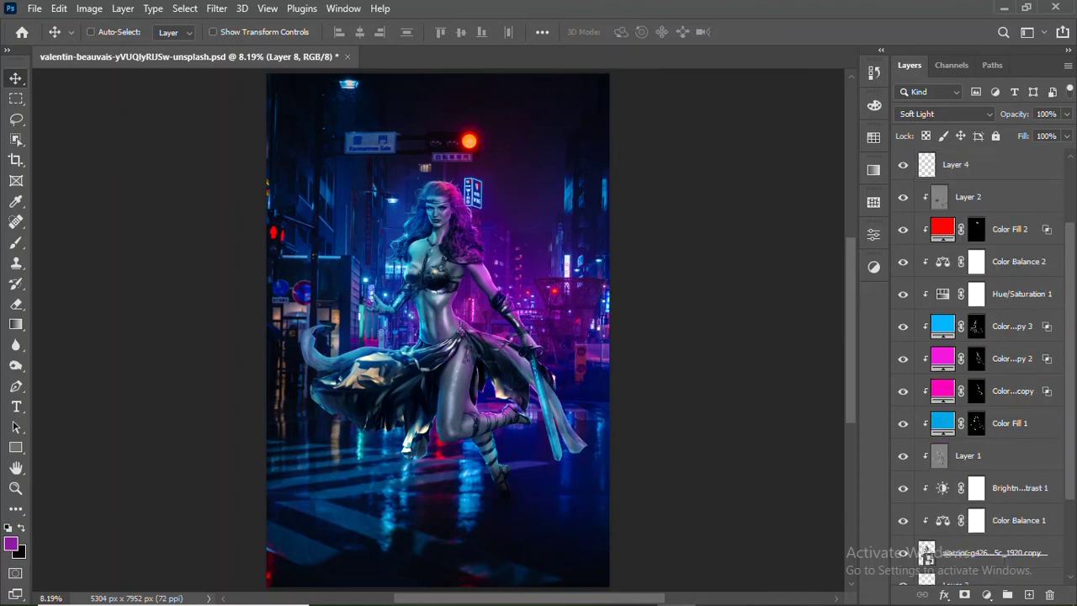
scroll(975, 362, "down", 4)
double_click(942, 374)
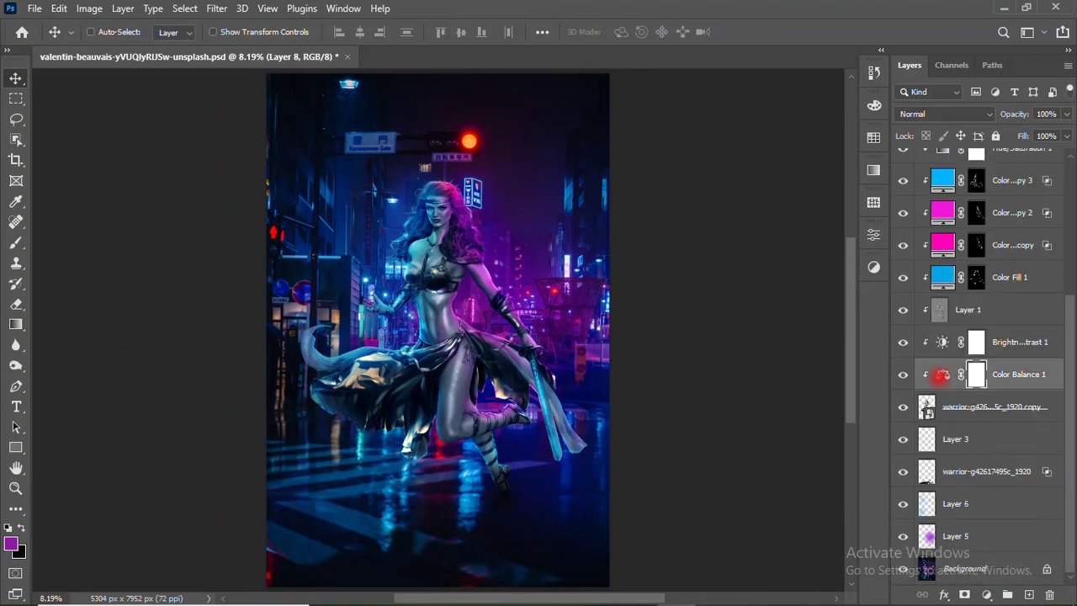
left_click_drag(661, 316, 650, 316)
left_click_drag(757, 367, 768, 367)
left_click_drag(714, 341, 703, 342)
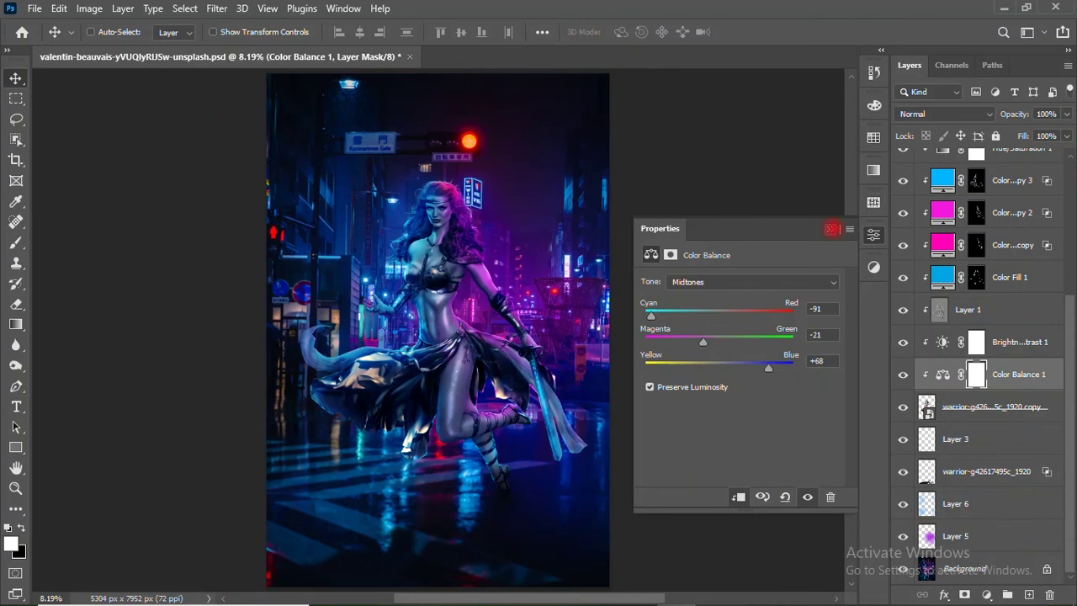
left_click(829, 229)
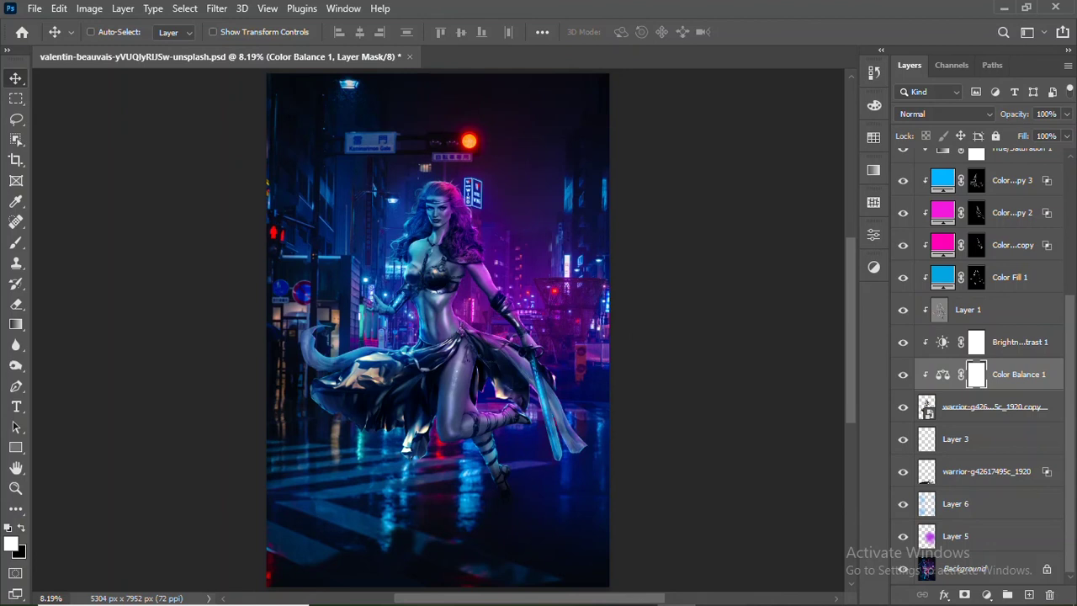
Reselect Layer 8 at the top of the layer stack
scroll(980, 362, "up", 3)
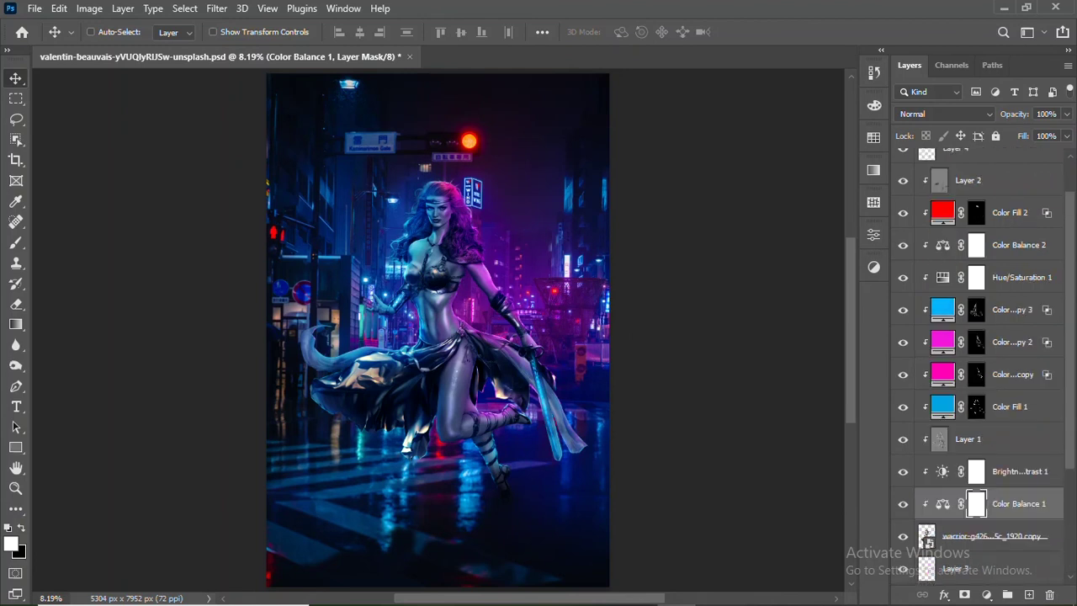
scroll(980, 361, "up", 2)
left_click(967, 165)
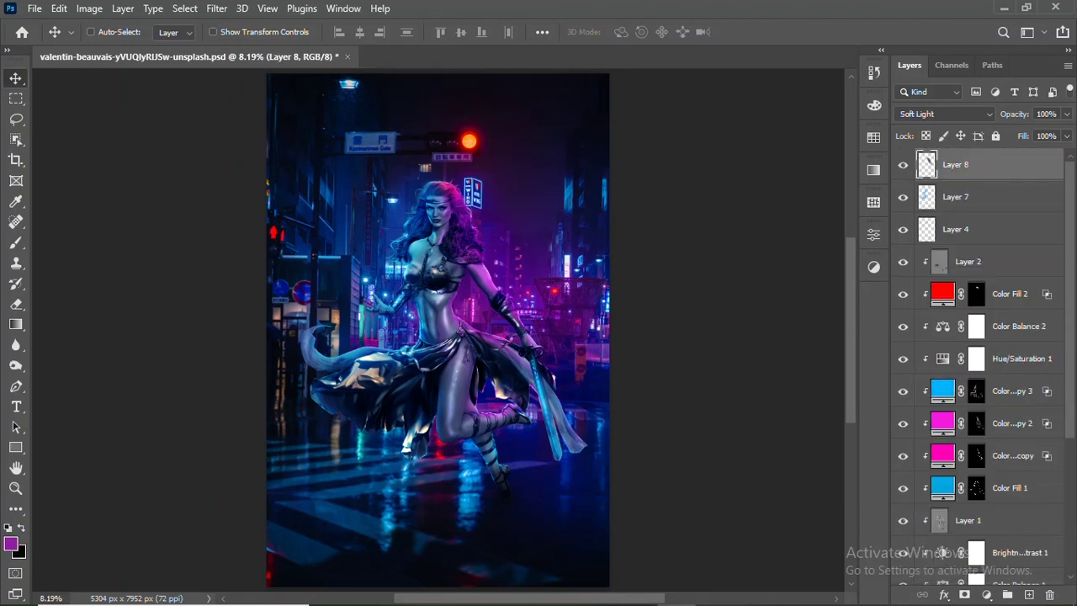
Enable Auto-Select and stamp all visible layers into a new merged Layer 9
left_click(91, 32)
key("ctrl+shift+alt+e")
left_click(217, 8)
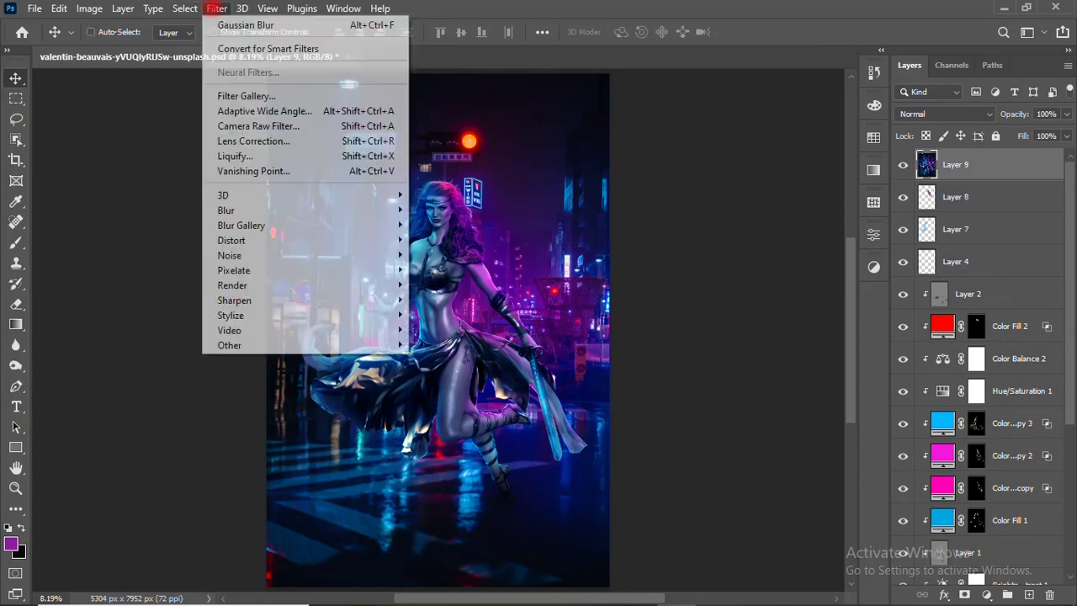
left_click(308, 125)
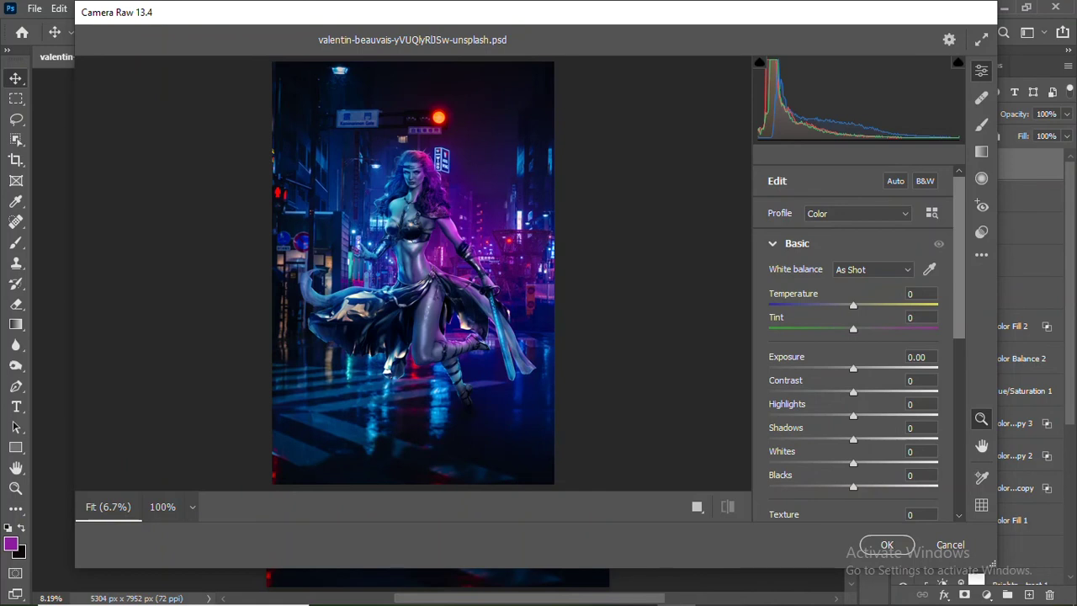
Apply Camera Raw: Temp −5, Tint +9, Contrast +7, Highlights +8, Shadows/Blacks −8, Vibrance +9, Saturation +5
left_click_drag(853, 304, 861, 328)
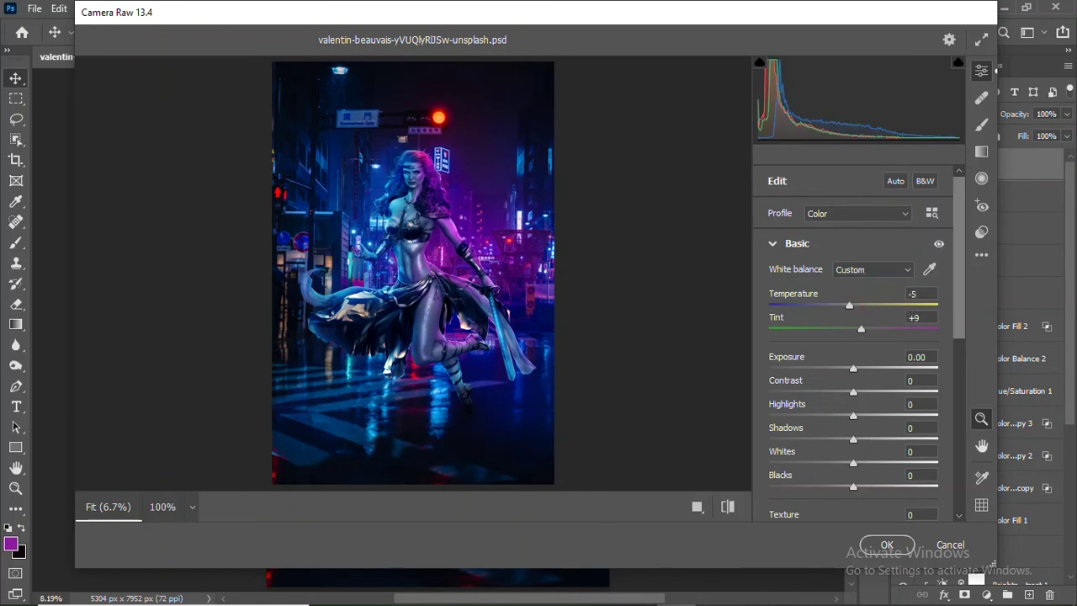
left_click_drag(852, 392, 858, 392)
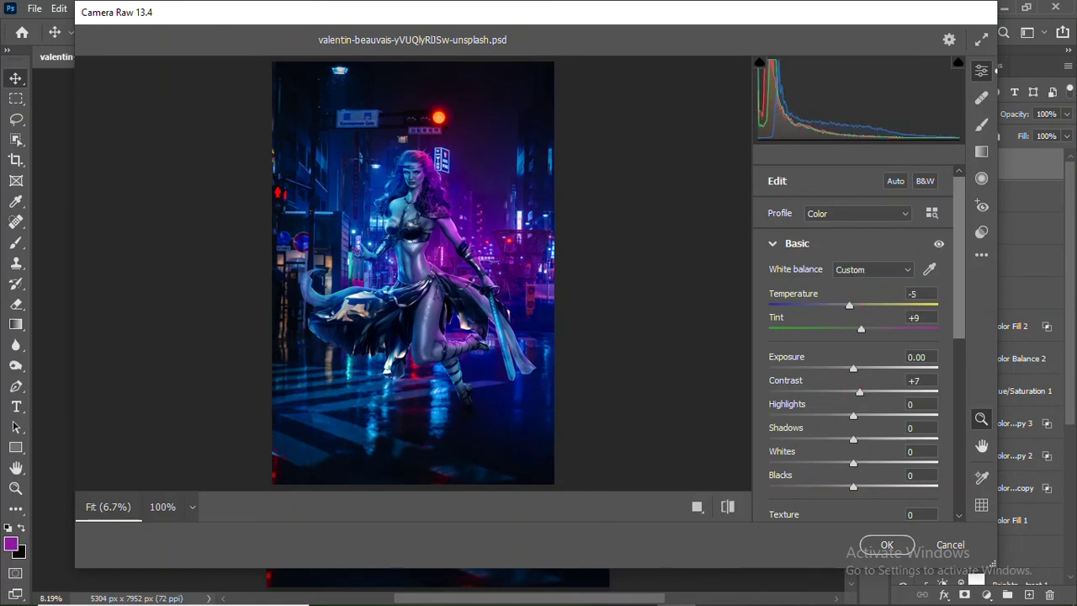
scroll(854, 337, "down", 3)
left_click_drag(853, 264, 860, 264)
left_click_drag(853, 335, 846, 334)
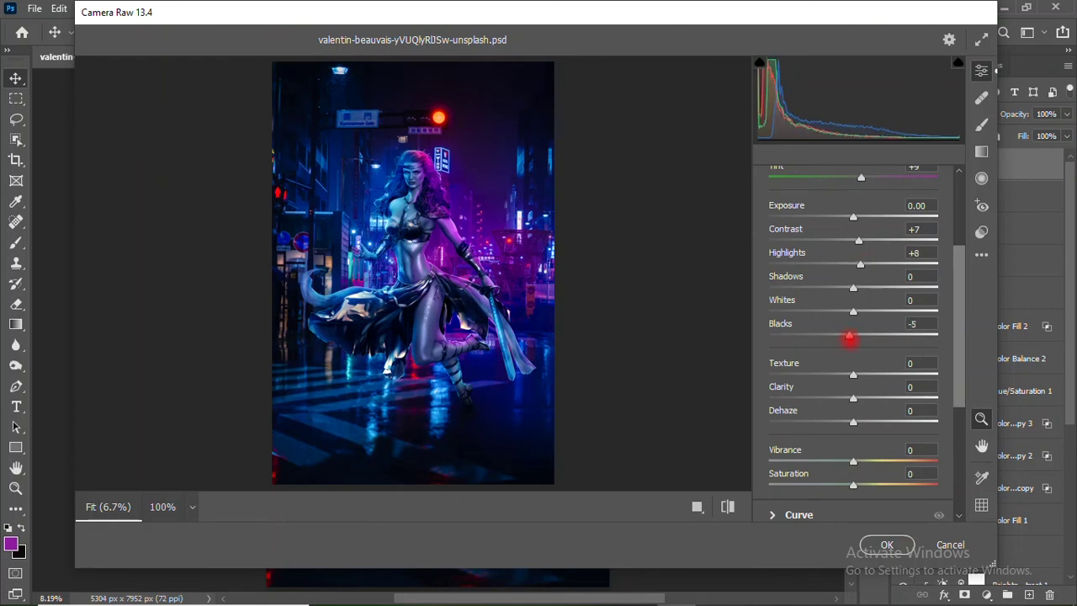
left_click_drag(853, 287, 846, 288)
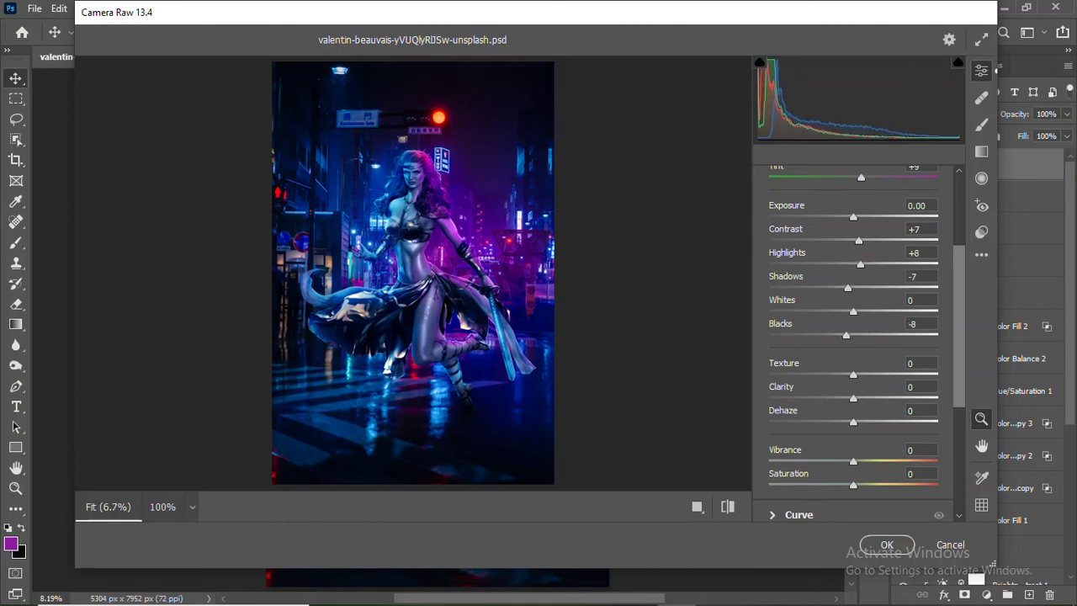
scroll(846, 287, "down", 2)
left_click_drag(852, 385, 857, 409)
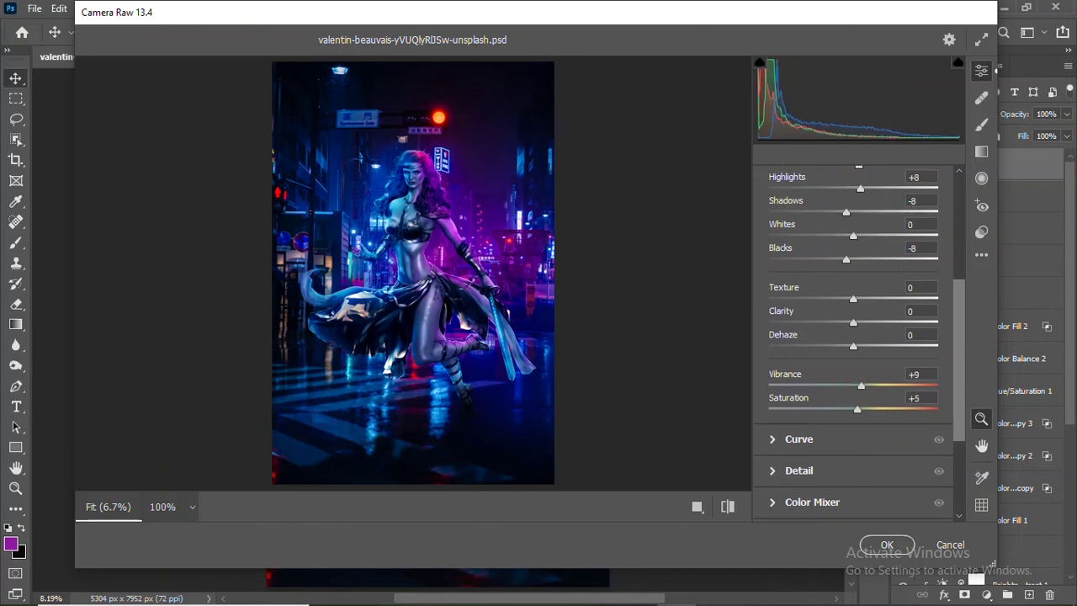
left_click(886, 544)
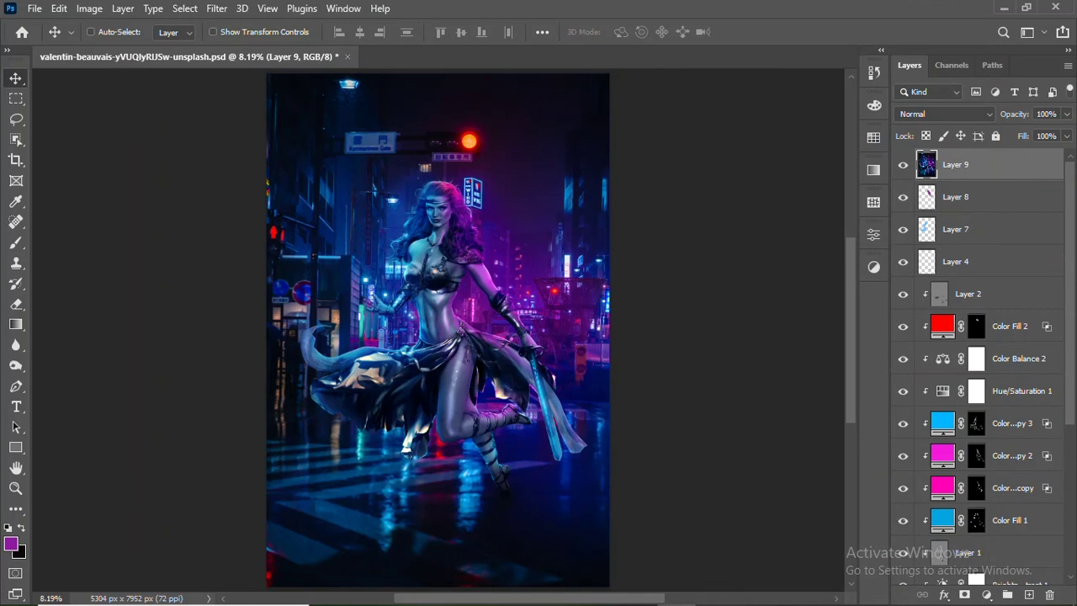